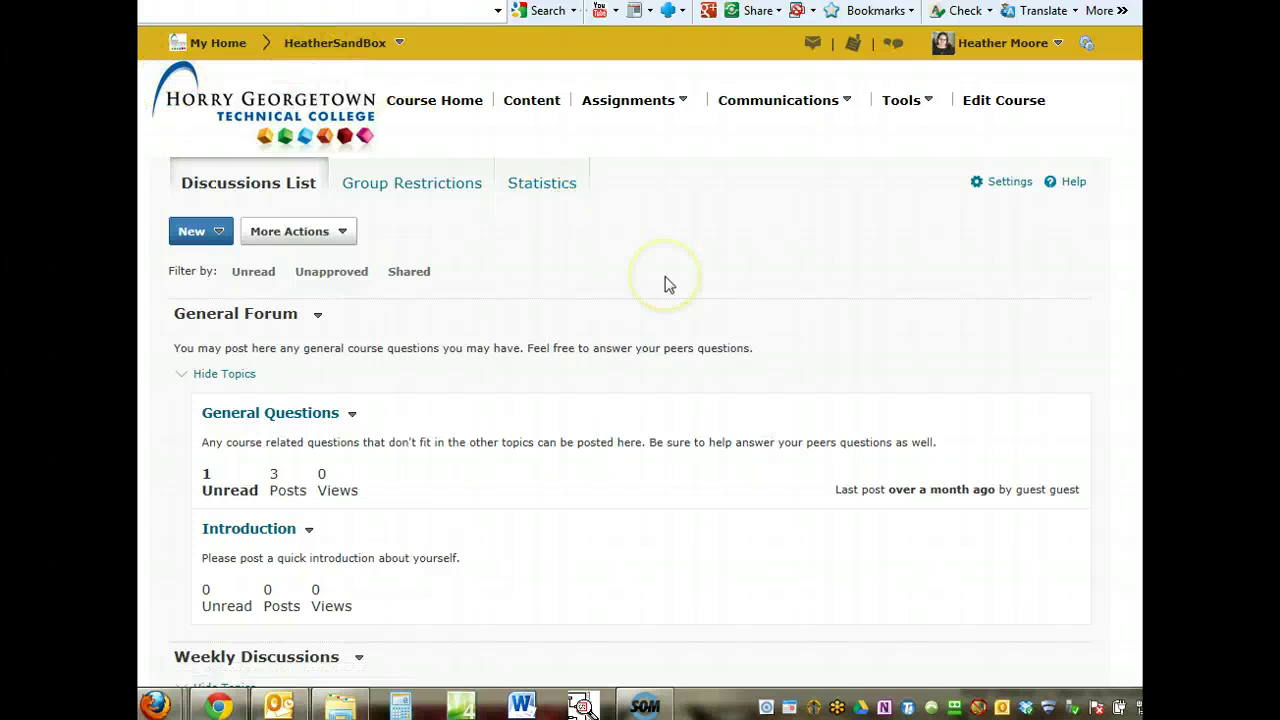
Look over the Discussions List and highlight the General Forum heading
{"action": "left_click", "coordinate": [622, 115]}
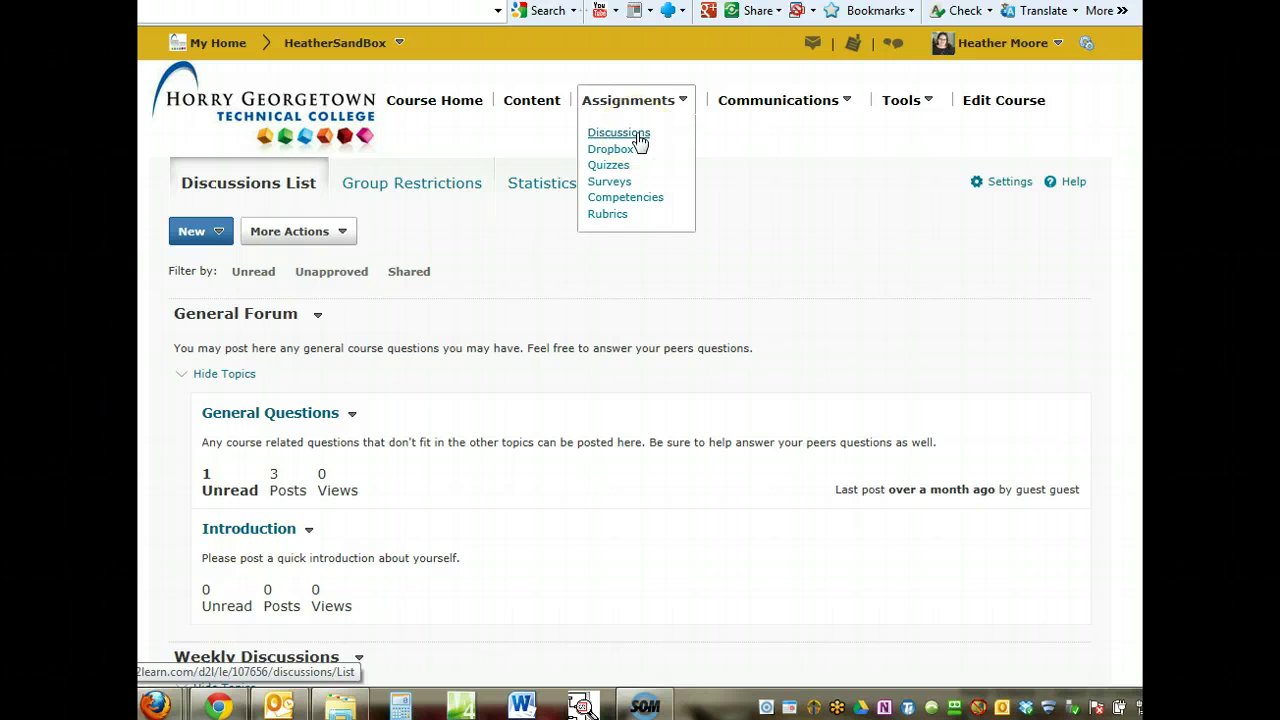
{"action": "left_click", "coordinate": [508, 251]}
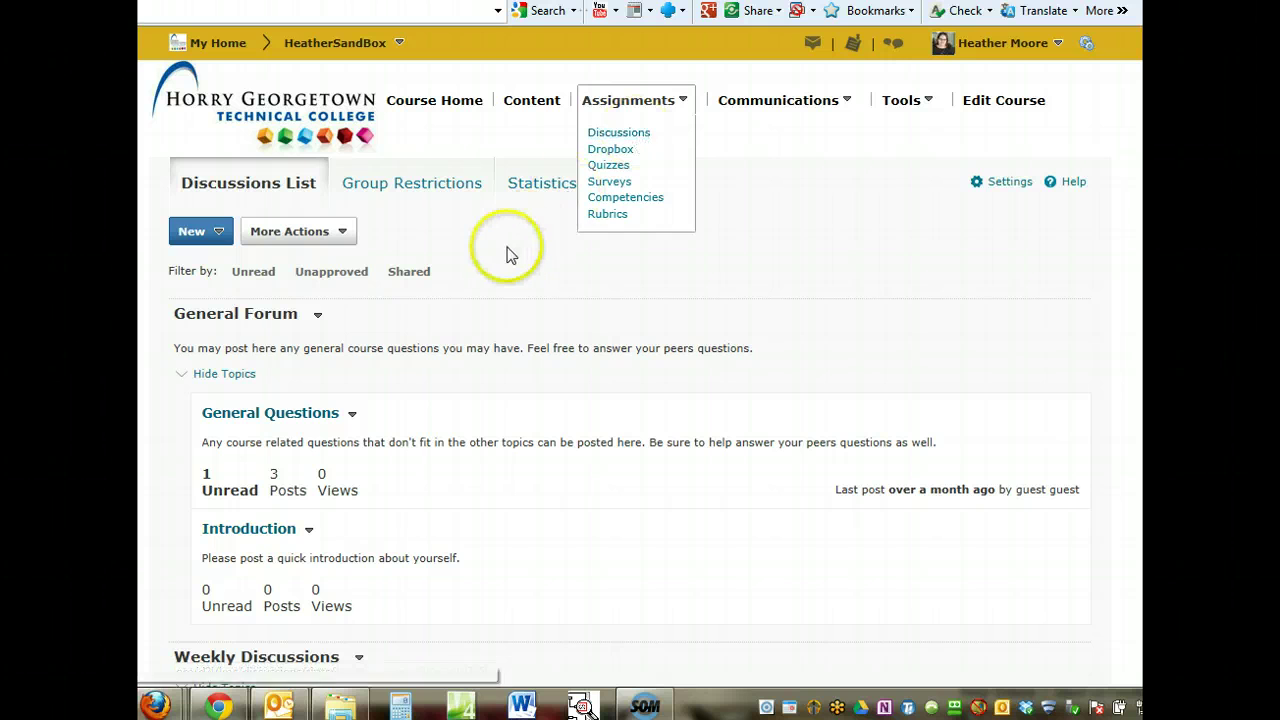
{"action": "left_click", "coordinate": [390, 232]}
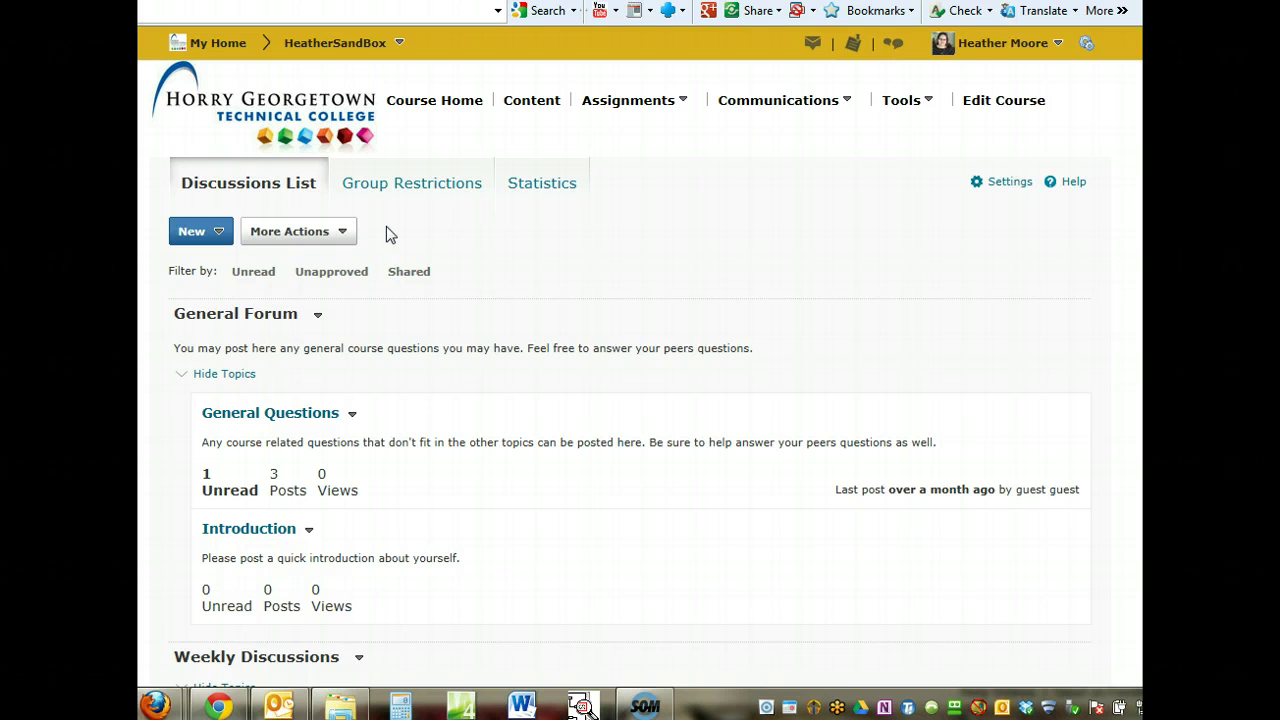
{"action": "scroll", "coordinate": [543, 349], "scroll_direction": "down", "scroll_amount": 4}
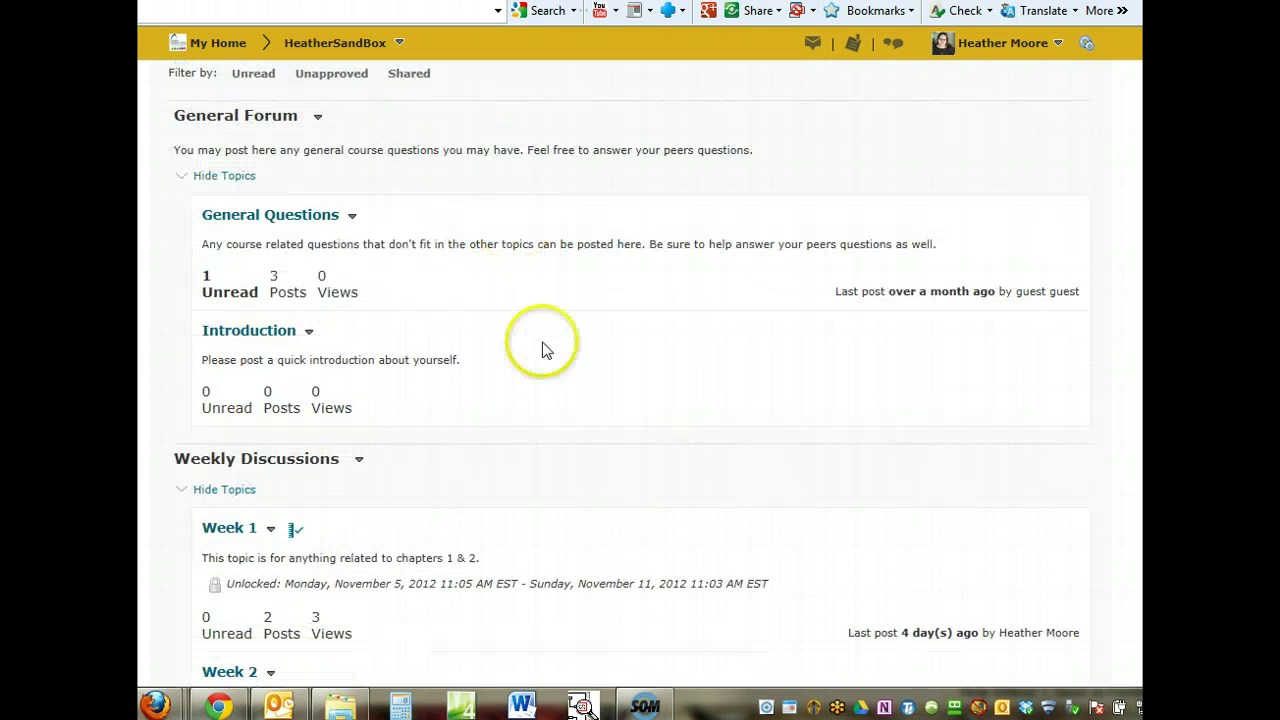
{"action": "scroll", "coordinate": [533, 500], "scroll_direction": "down", "scroll_amount": 3}
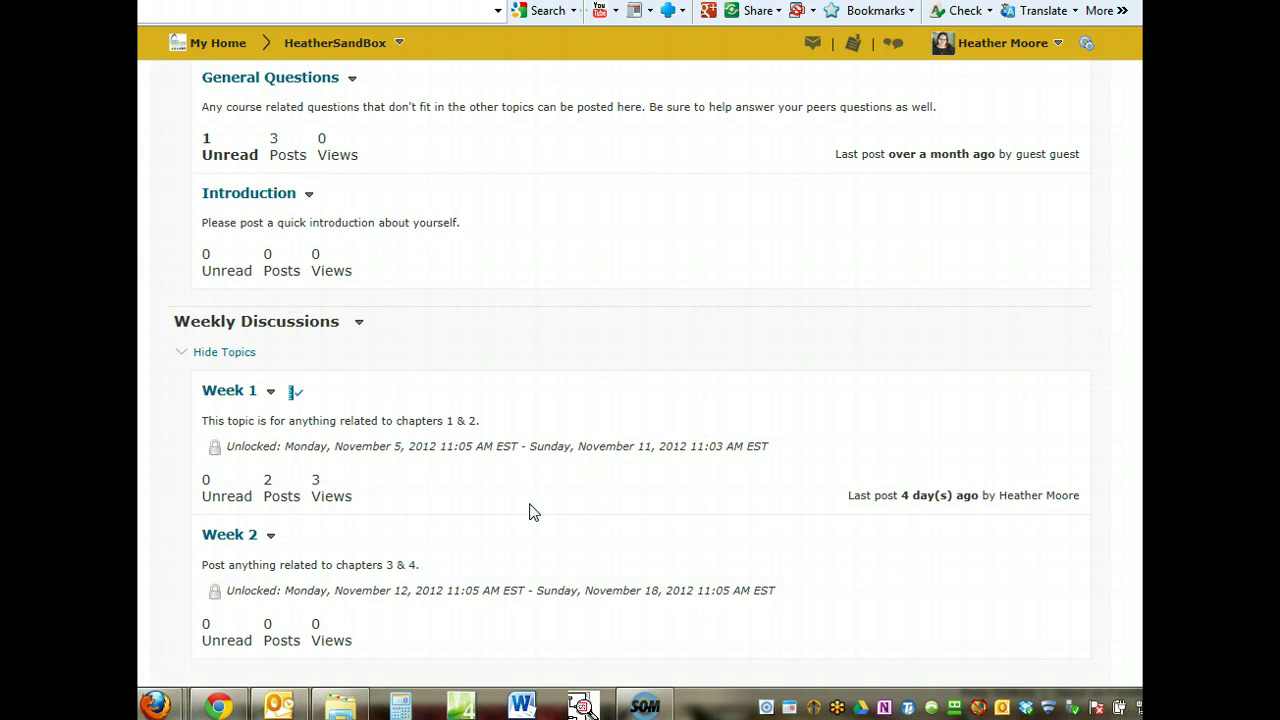
{"action": "scroll", "coordinate": [533, 512], "scroll_direction": "up", "scroll_amount": 4}
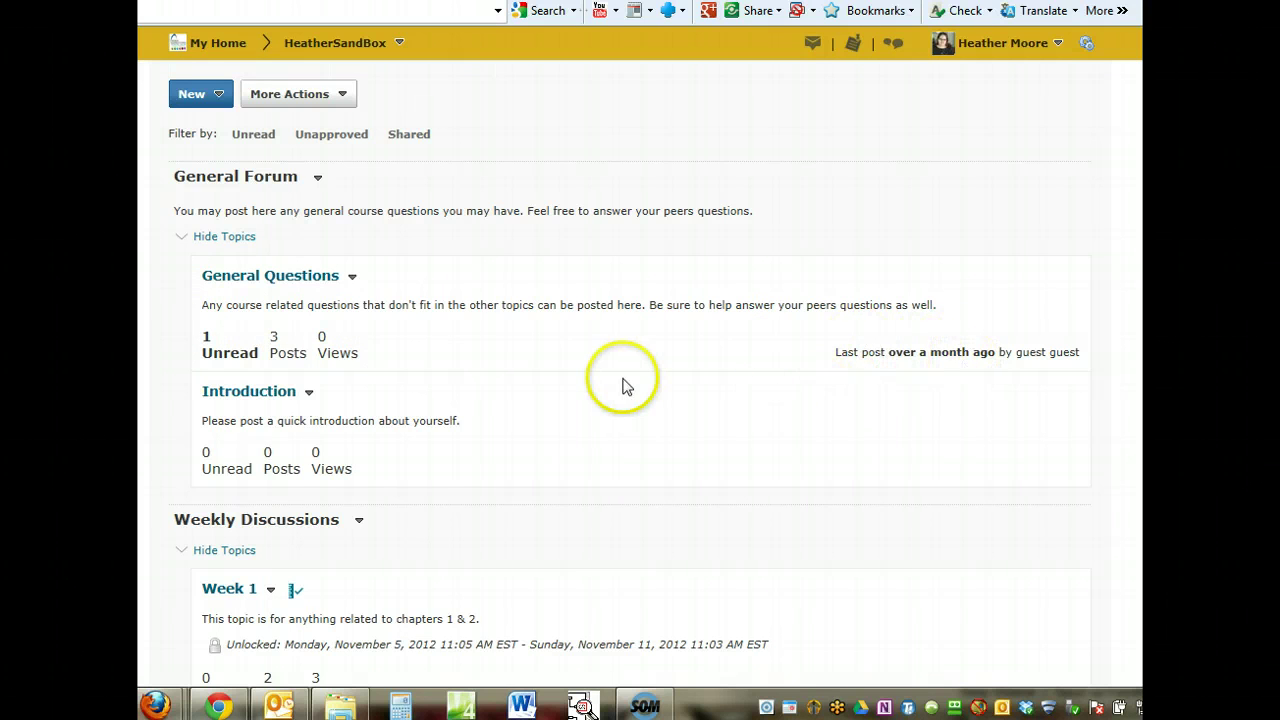
{"action": "scroll", "coordinate": [622, 385], "scroll_direction": "up", "scroll_amount": 3}
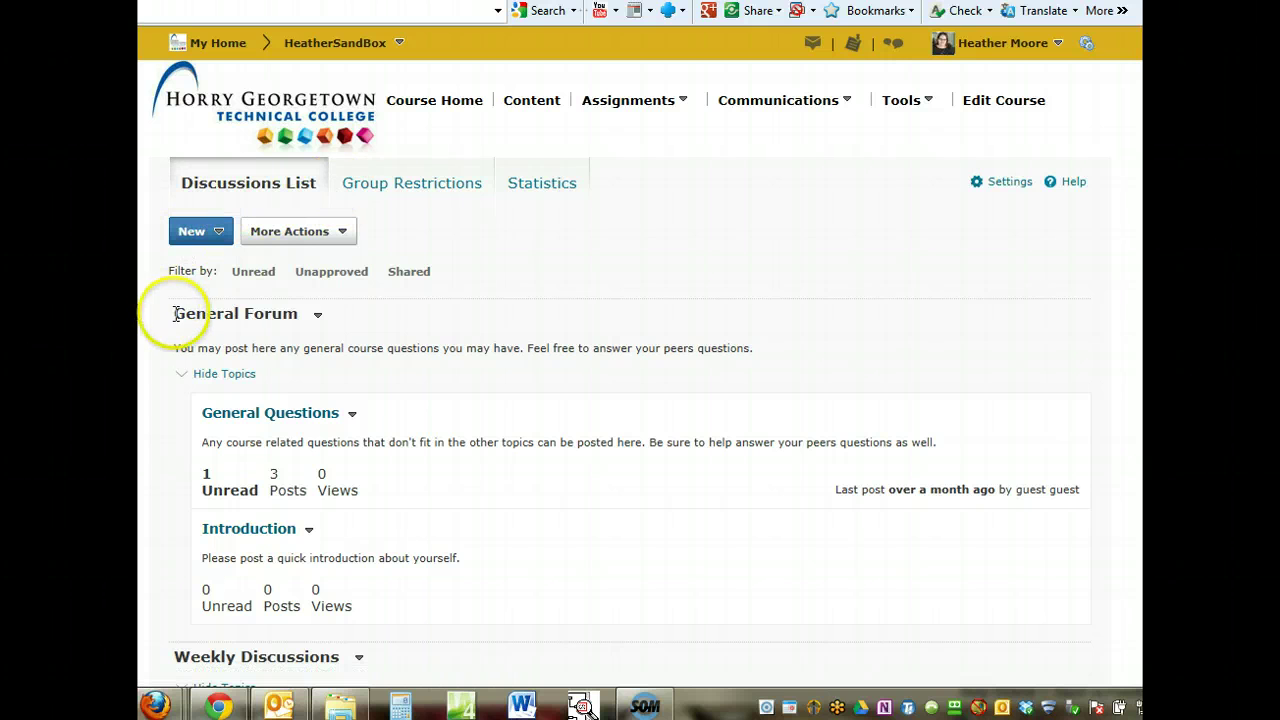
{"action": "left_click_drag", "start_coordinate": [175, 314], "coordinate": [193, 286]}
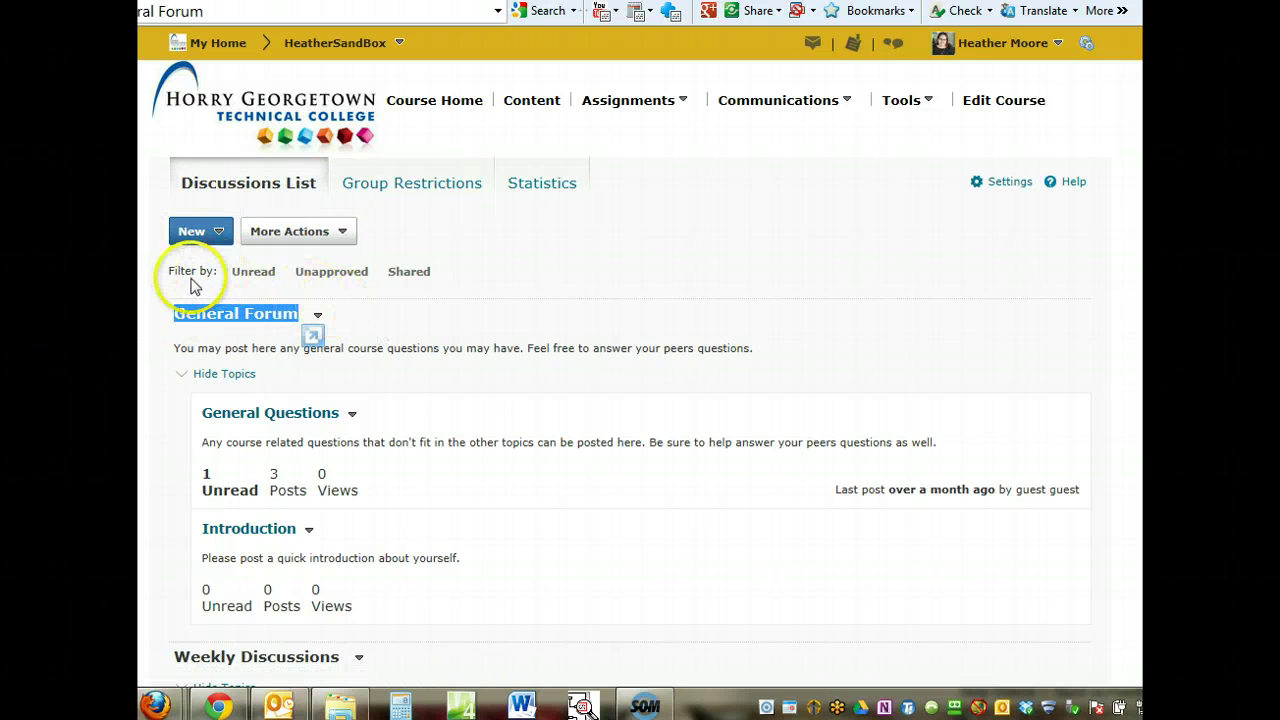
Start a new forum and title it 'Group Discussion'
{"action": "left_click", "coordinate": [217, 236]}
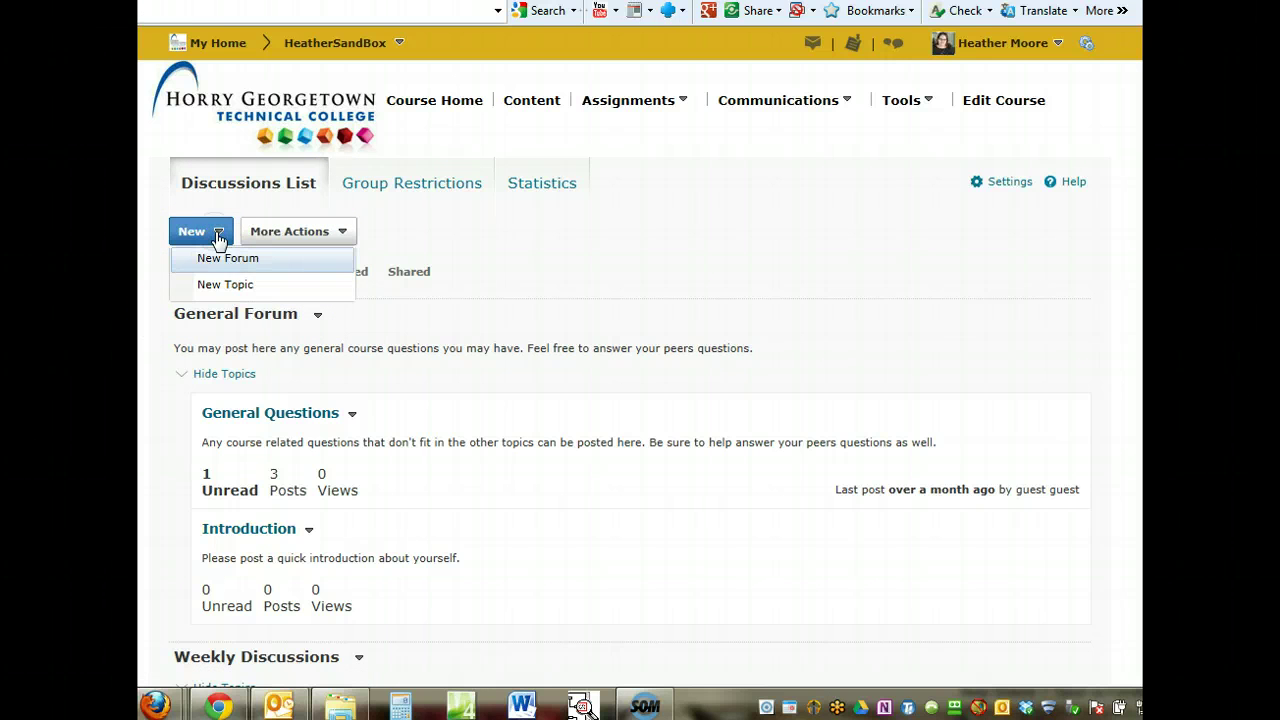
{"action": "left_click", "coordinate": [228, 262]}
{"action": "left_click", "coordinate": [229, 262]}
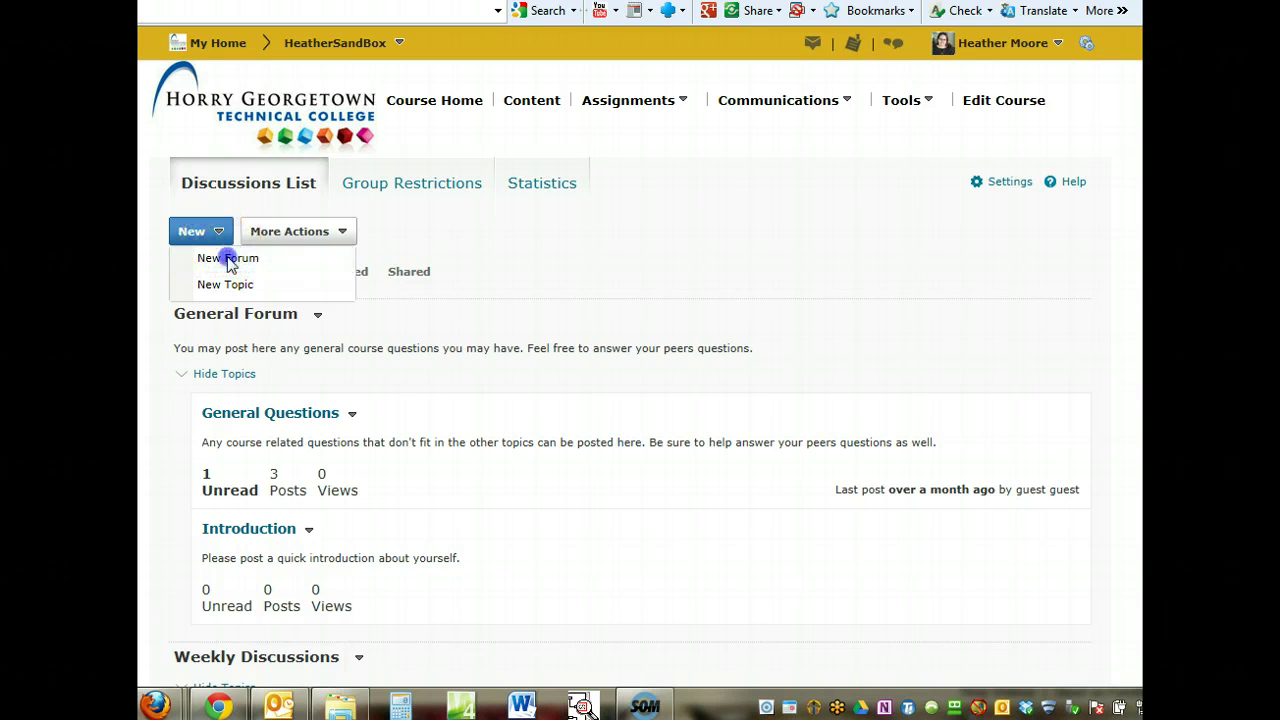
{"action": "left_click", "coordinate": [229, 257]}
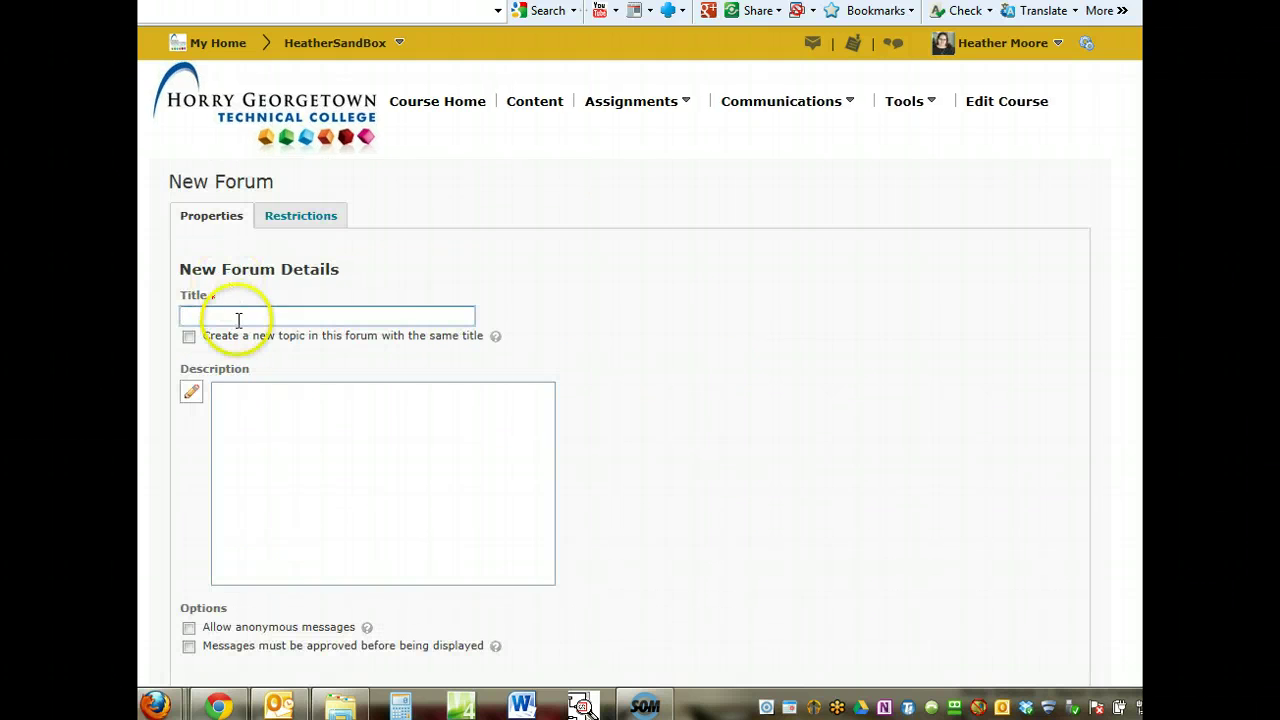
{"action": "left_click", "coordinate": [237, 317]}
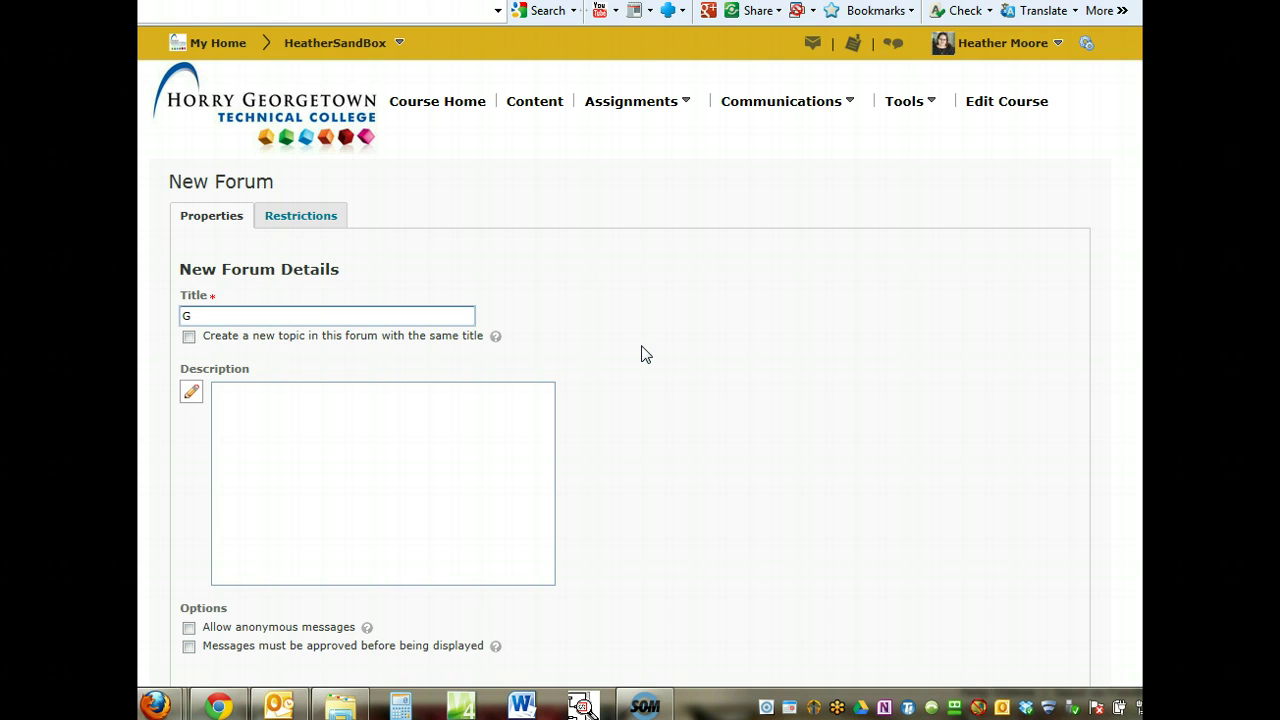
{"action": "type", "text": "roup Discussion"}
{"action": "scroll", "coordinate": [540, 340], "scroll_direction": "down", "scroll_amount": 2}
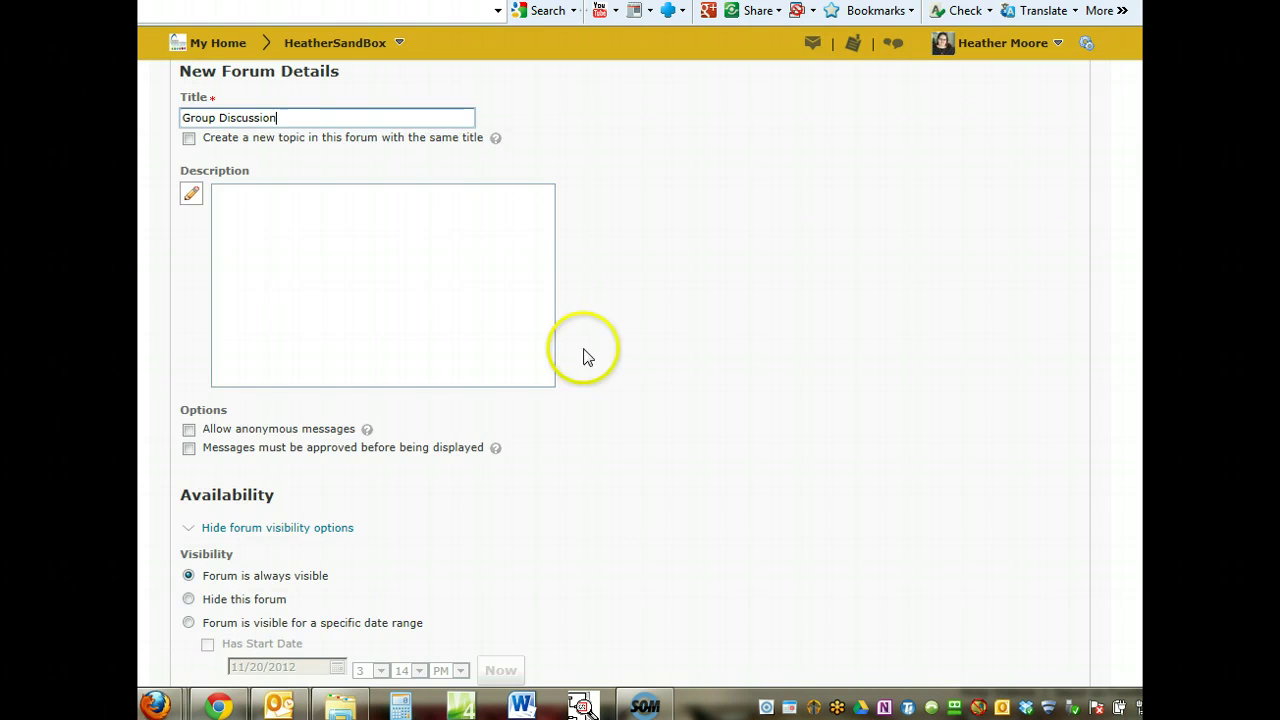
Enter the forum description 'We will use this forum for posting within our groups.'
{"action": "left_click", "coordinate": [348, 275]}
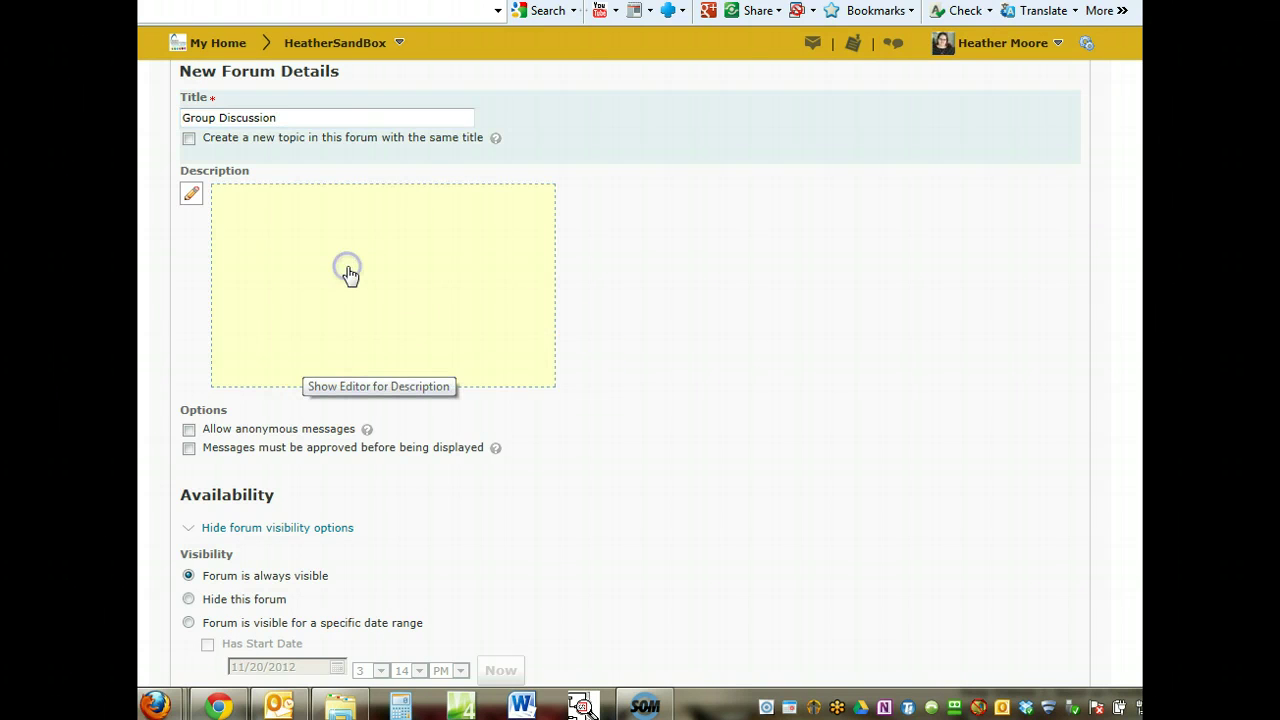
{"action": "type", "text": "W"}
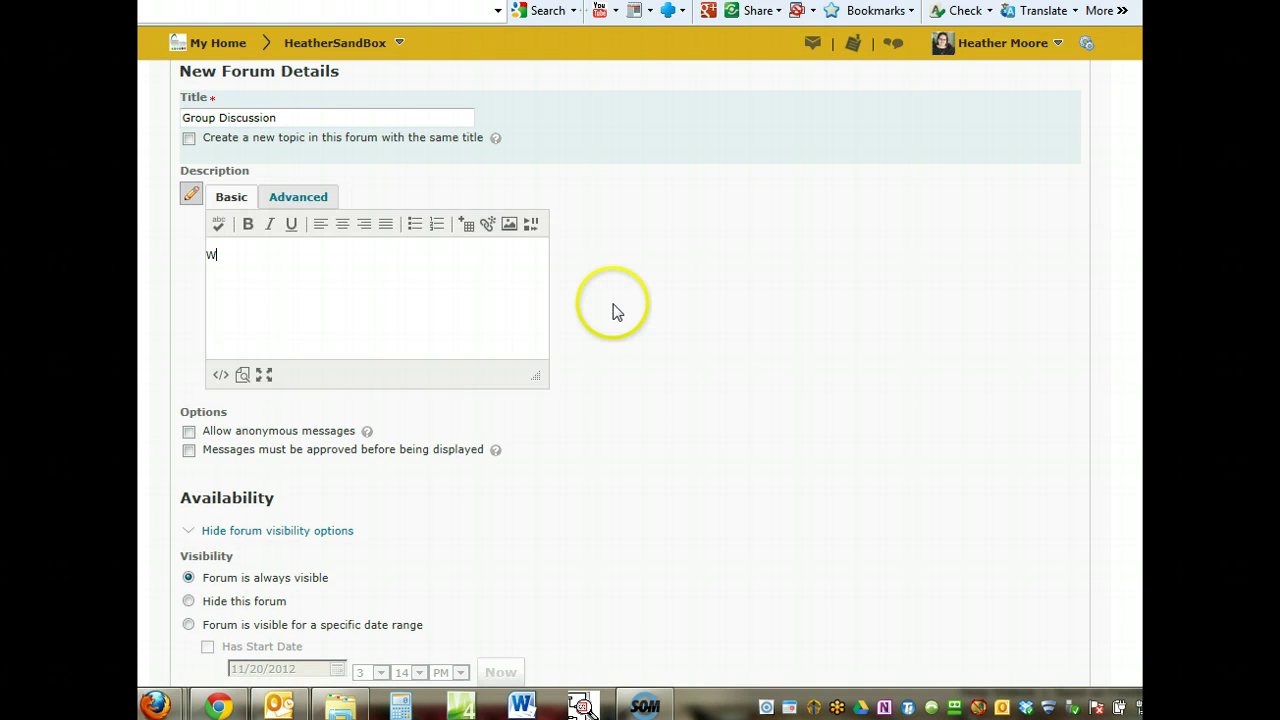
{"action": "type", "text": "e will use this forum for posting winthi"}
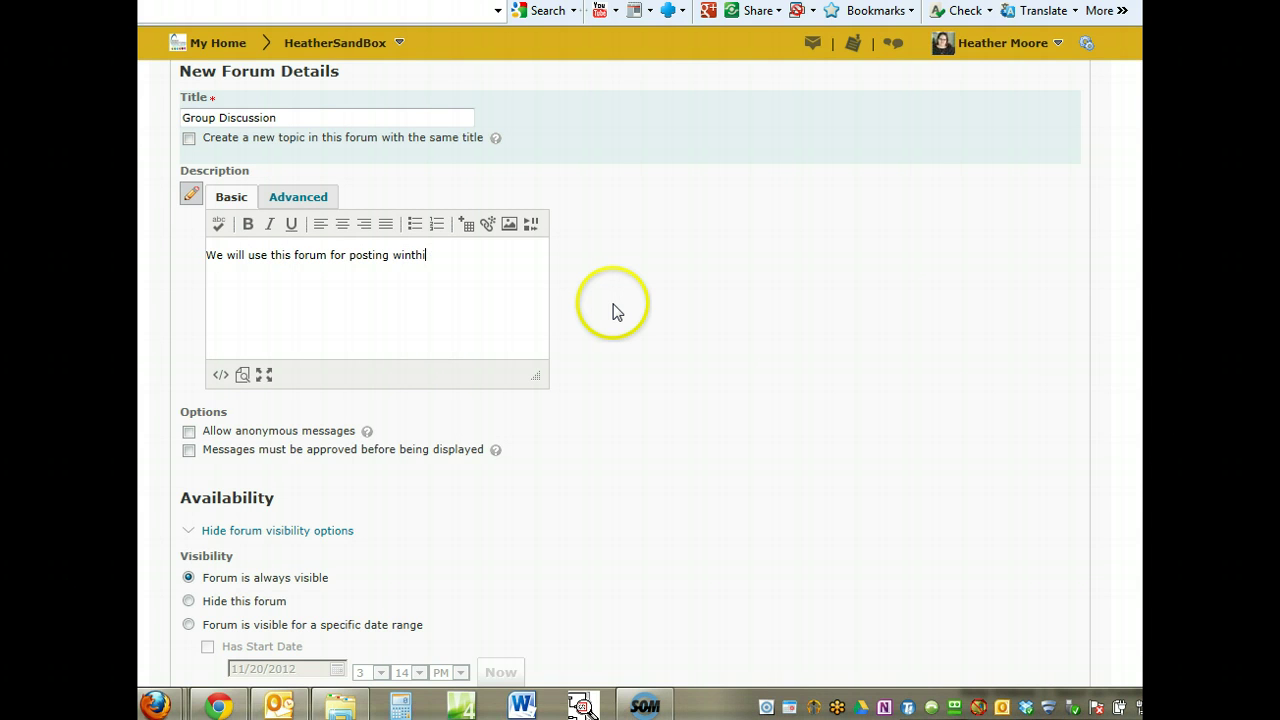
{"action": "key", "text": "BackSpace"}
{"action": "key", "text": "BackSpace"}
{"action": "key", "text": "BackSpace"}
{"action": "key", "text": "BackSpace"}
{"action": "type", "text": "thin our gorups"}
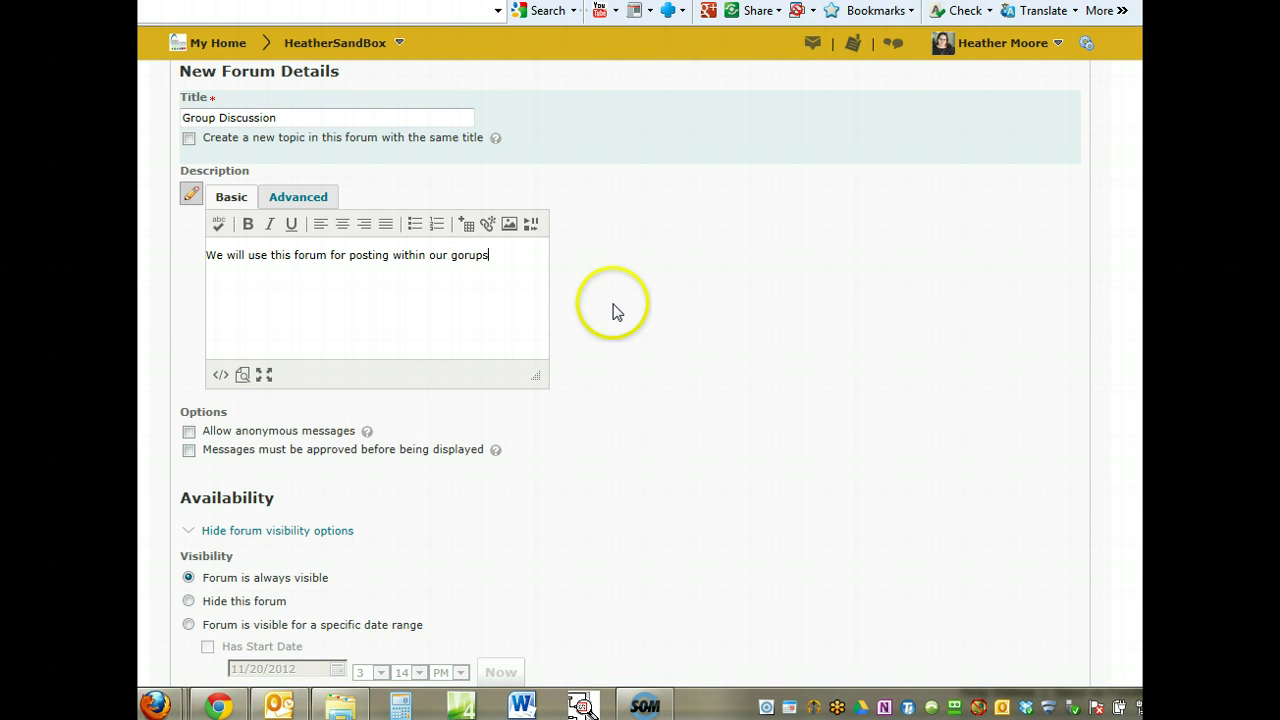
{"action": "key", "text": "BackSpace"}
{"action": "key", "text": "BackSpace"}
{"action": "key", "text": "BackSpace"}
{"action": "type", "text": "roup"}
Check the option to create a new topic with the same title in this forum
{"action": "scroll", "coordinate": [600, 330], "scroll_direction": "down", "scroll_amount": 5}
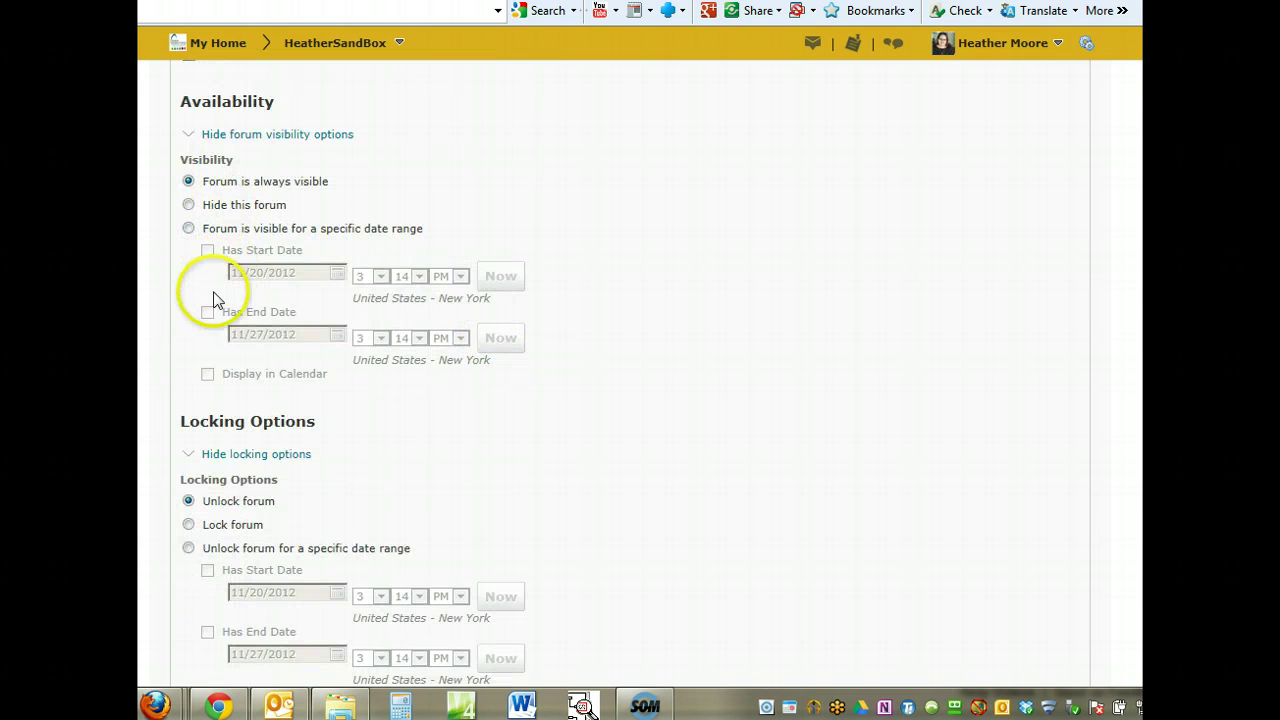
{"action": "scroll", "coordinate": [536, 430], "scroll_direction": "down", "scroll_amount": 1}
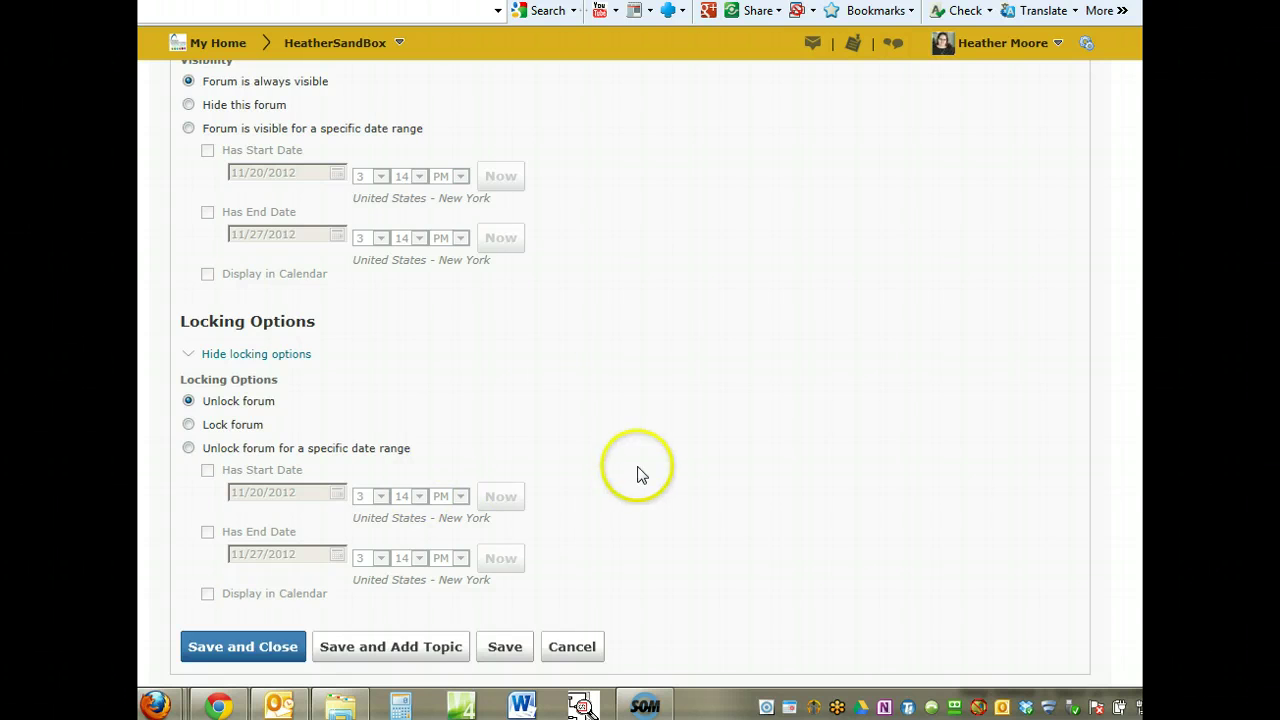
{"action": "scroll", "coordinate": [637, 466], "scroll_direction": "up", "scroll_amount": 5}
{"action": "scroll", "coordinate": [641, 475], "scroll_direction": "up", "scroll_amount": 2}
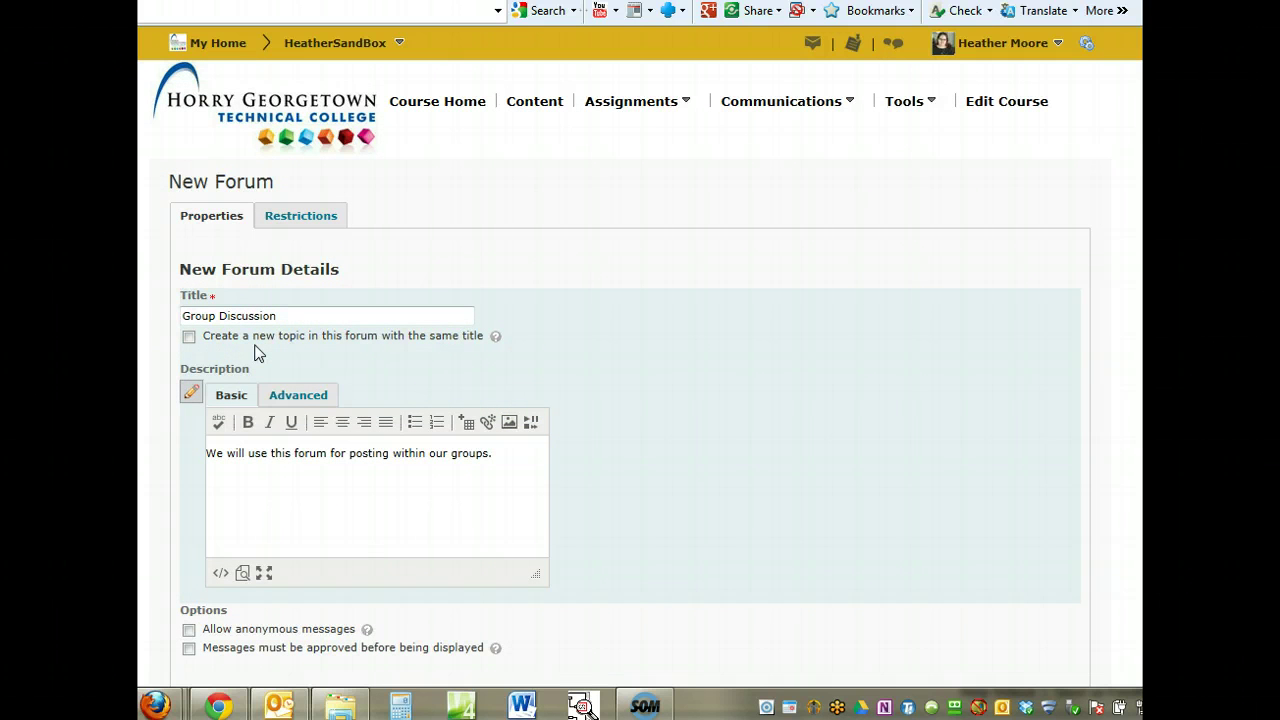
{"action": "left_click", "coordinate": [189, 337]}
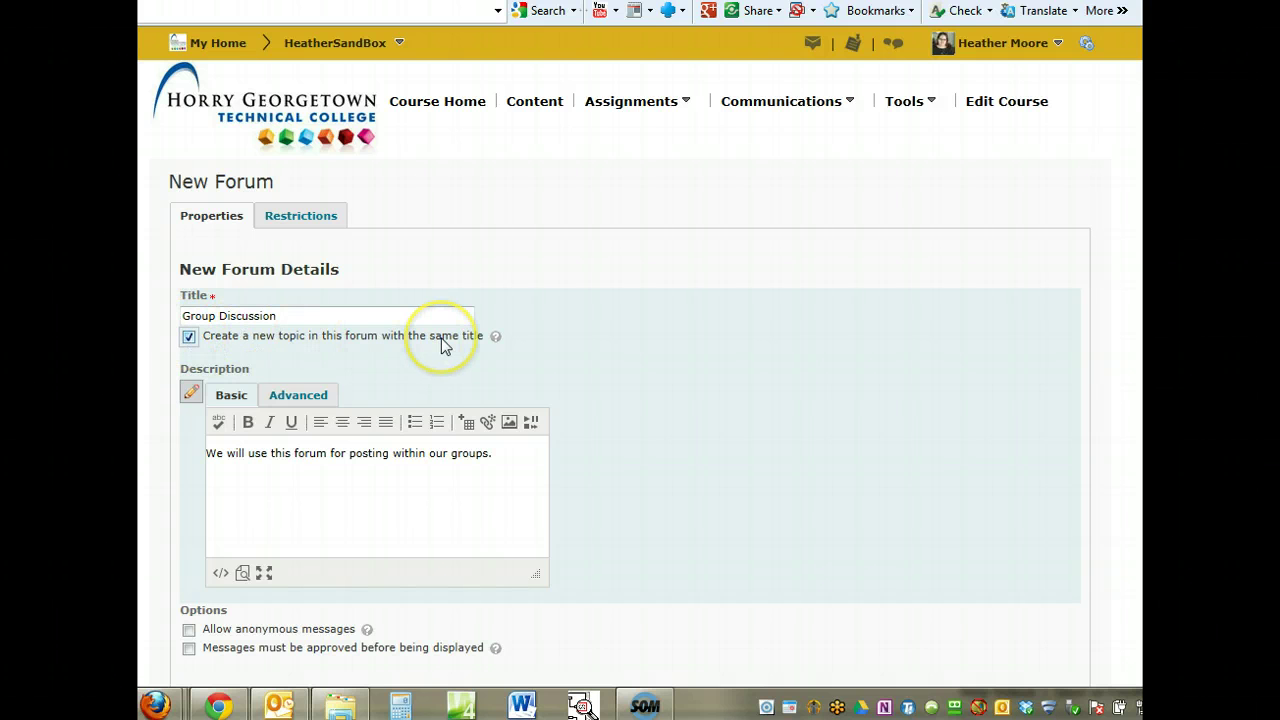
{"action": "scroll", "coordinate": [620, 335], "scroll_direction": "down", "scroll_amount": 10}
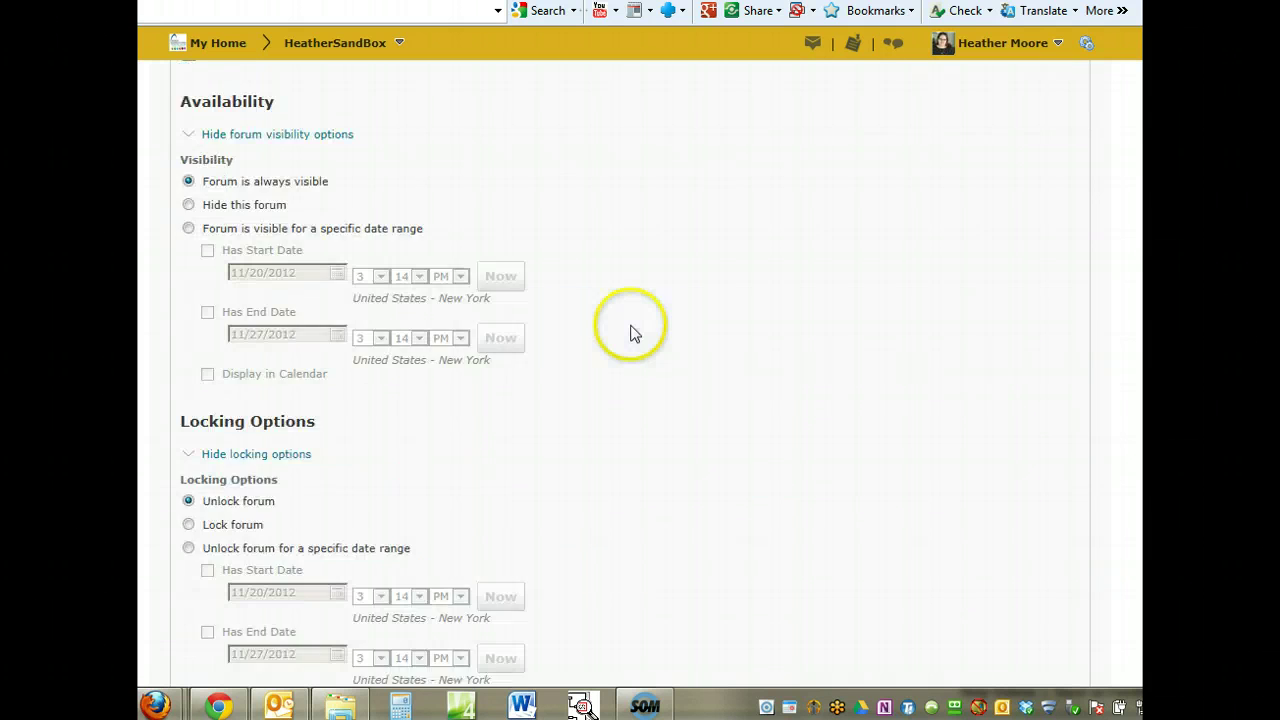
Save the Group Discussion forum and return to the Discussions List
{"action": "left_click", "coordinate": [205, 650]}
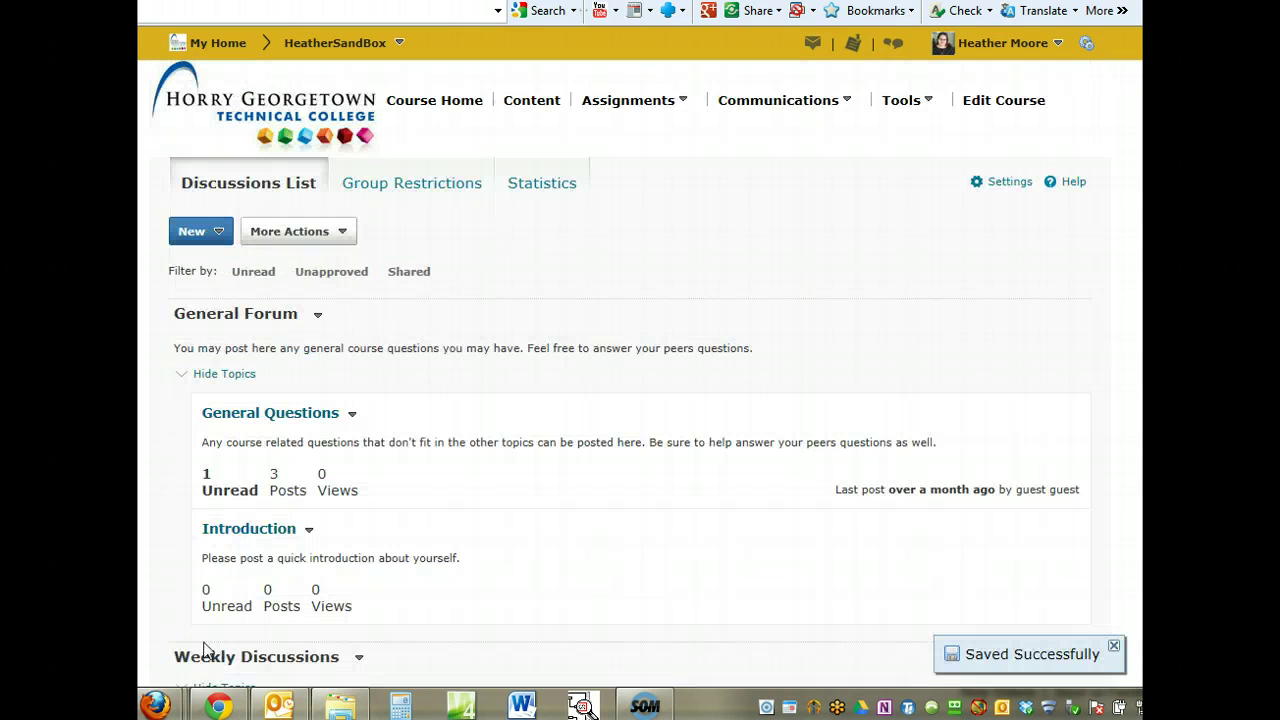
{"action": "scroll", "coordinate": [210, 585], "scroll_direction": "down", "scroll_amount": 4}
{"action": "scroll", "coordinate": [218, 572], "scroll_direction": "down", "scroll_amount": 2}
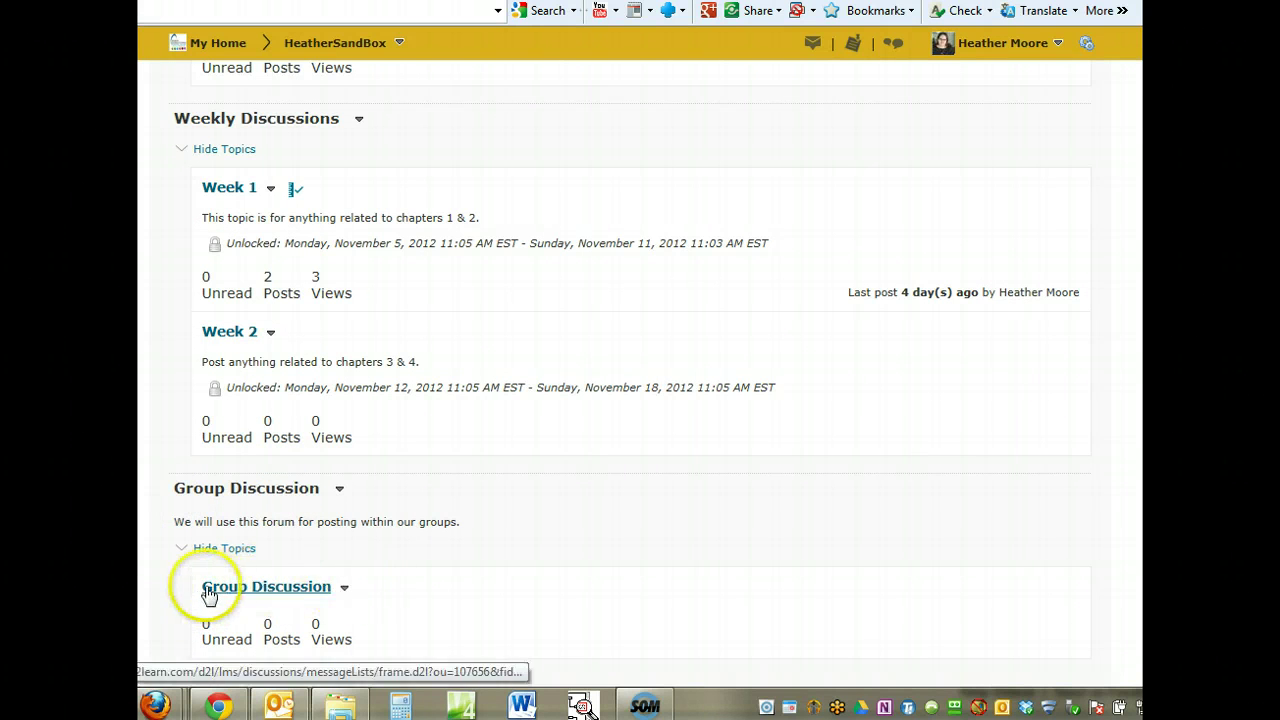
{"action": "left_click", "coordinate": [344, 588]}
{"action": "left_click", "coordinate": [185, 550]}
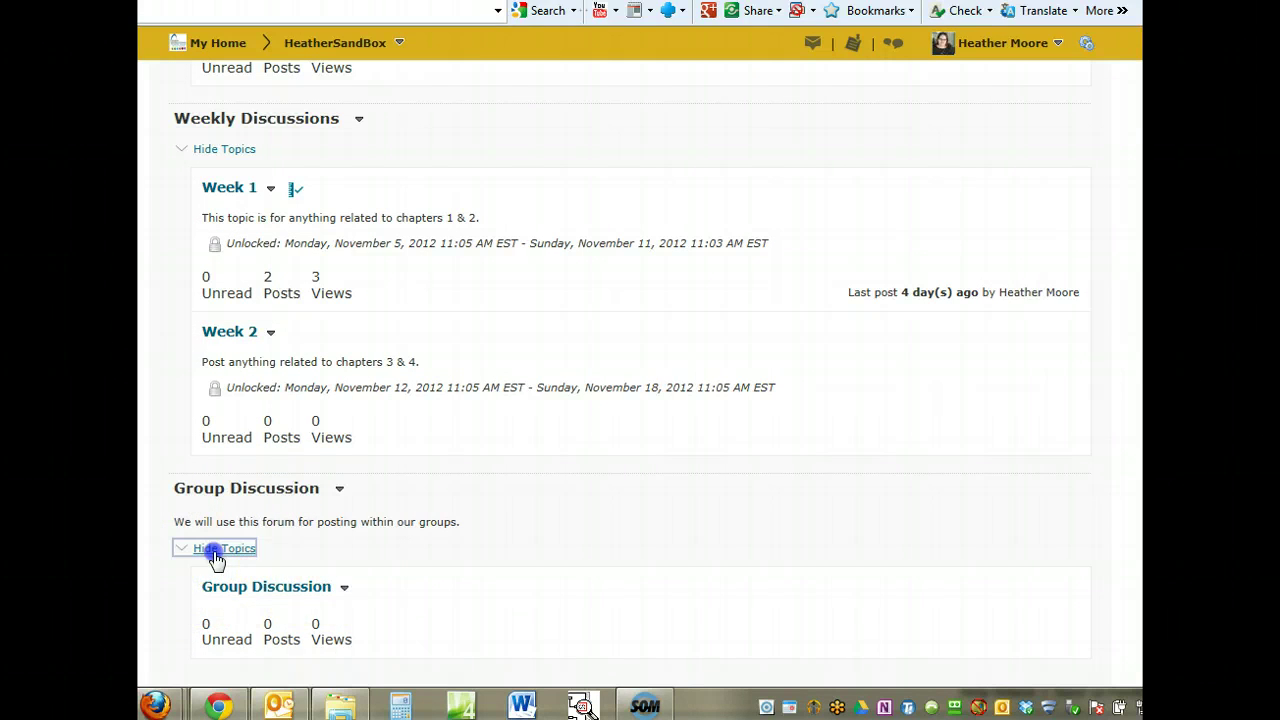
Collapse the Group Discussion, Weekly Discussions and General Forum topic lists, highlighting General Forum
{"action": "left_click", "coordinate": [200, 577]}
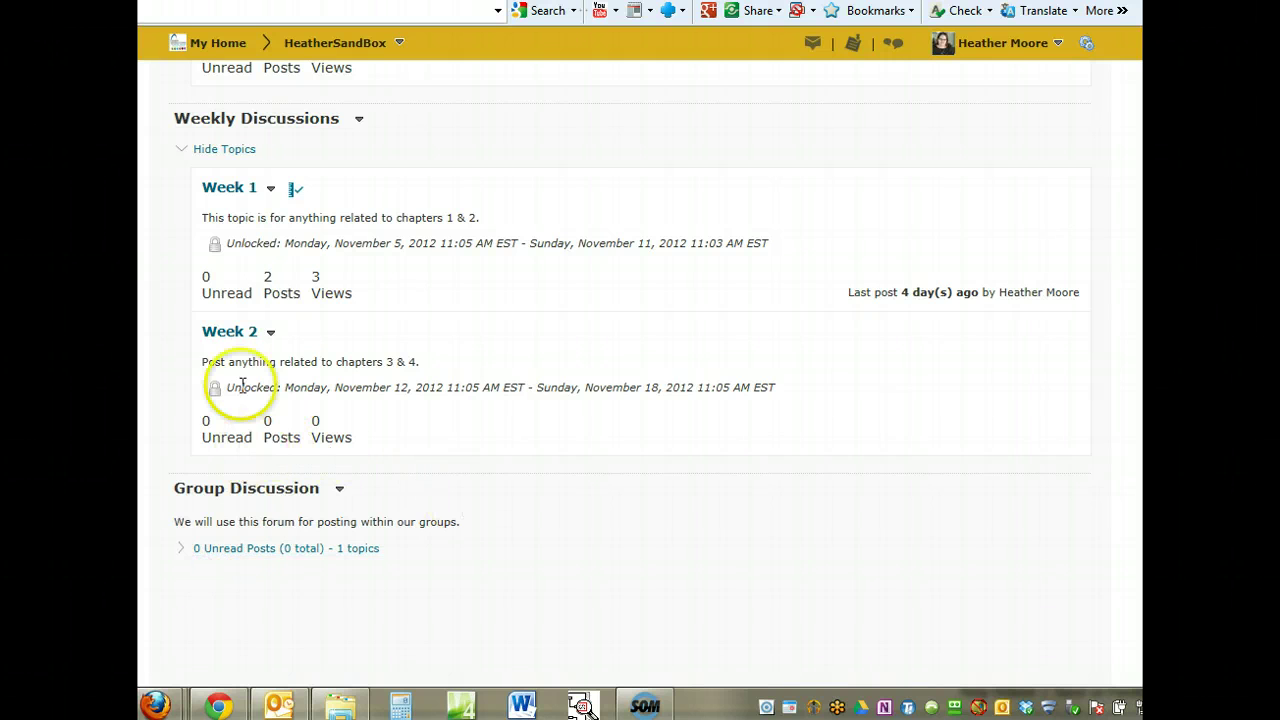
{"action": "left_click", "coordinate": [215, 149]}
{"action": "scroll", "coordinate": [255, 245], "scroll_direction": "up", "scroll_amount": 5}
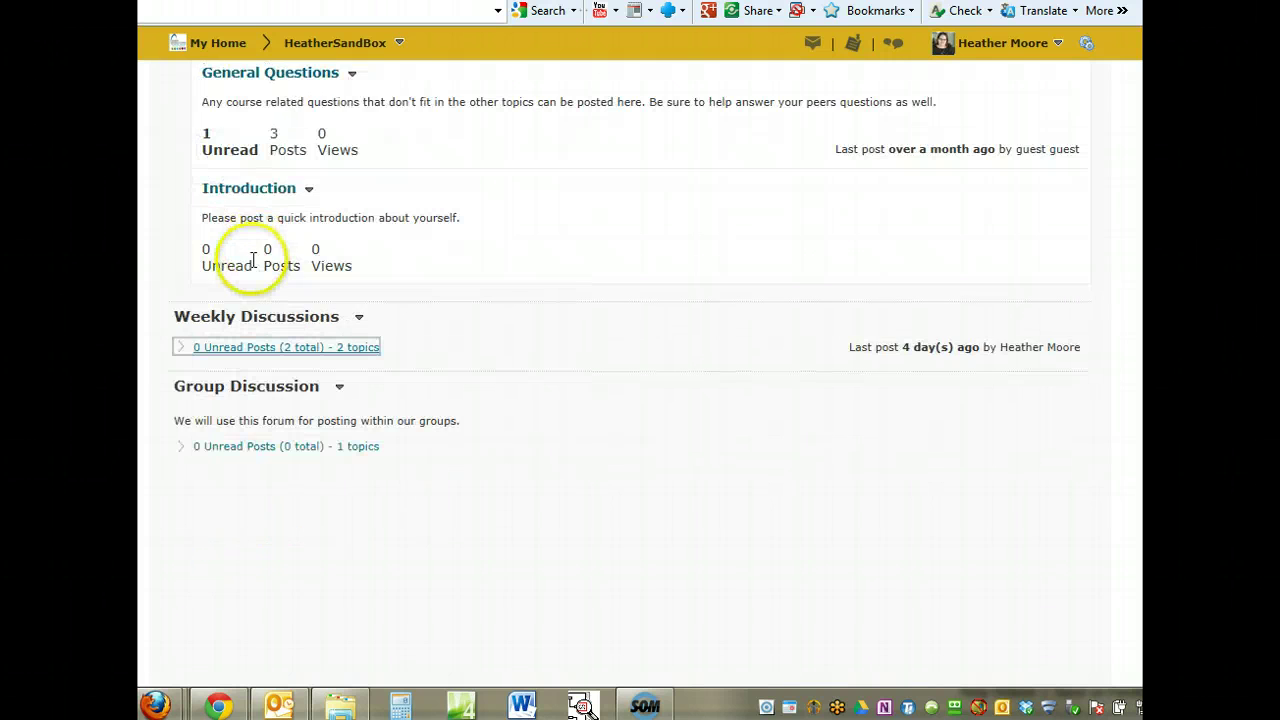
{"action": "left_click", "coordinate": [216, 335]}
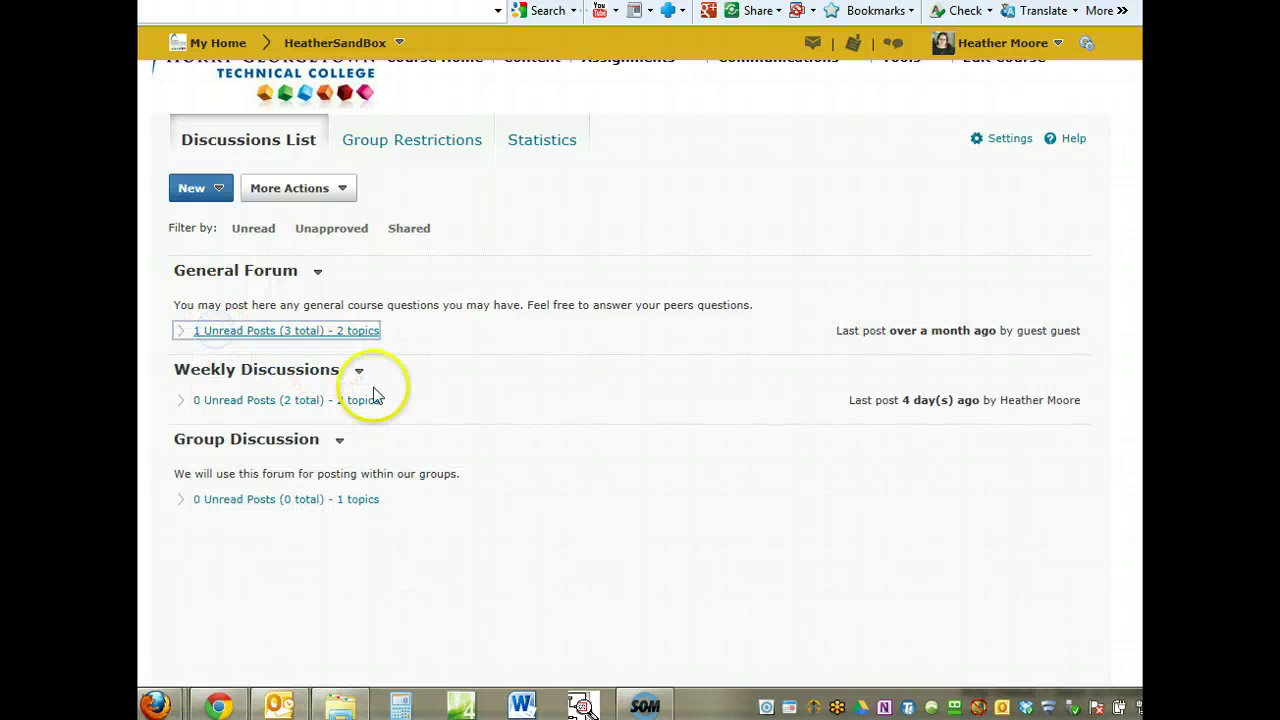
{"action": "left_click", "coordinate": [449, 340]}
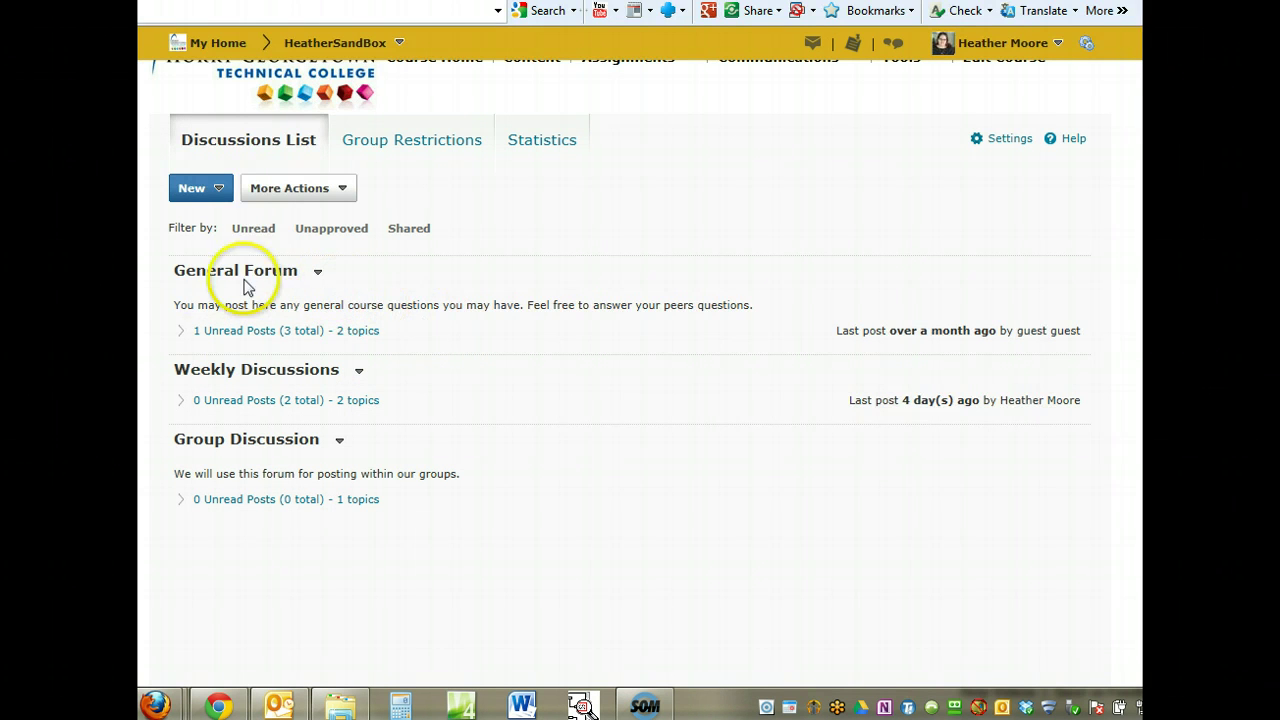
{"action": "left_click_drag", "start_coordinate": [173, 269], "coordinate": [371, 280]}
{"action": "left_click", "coordinate": [371, 279]}
Create a new topic in the Weekly Discussions forum titled 'Unit 3'
{"action": "left_click", "coordinate": [192, 190]}
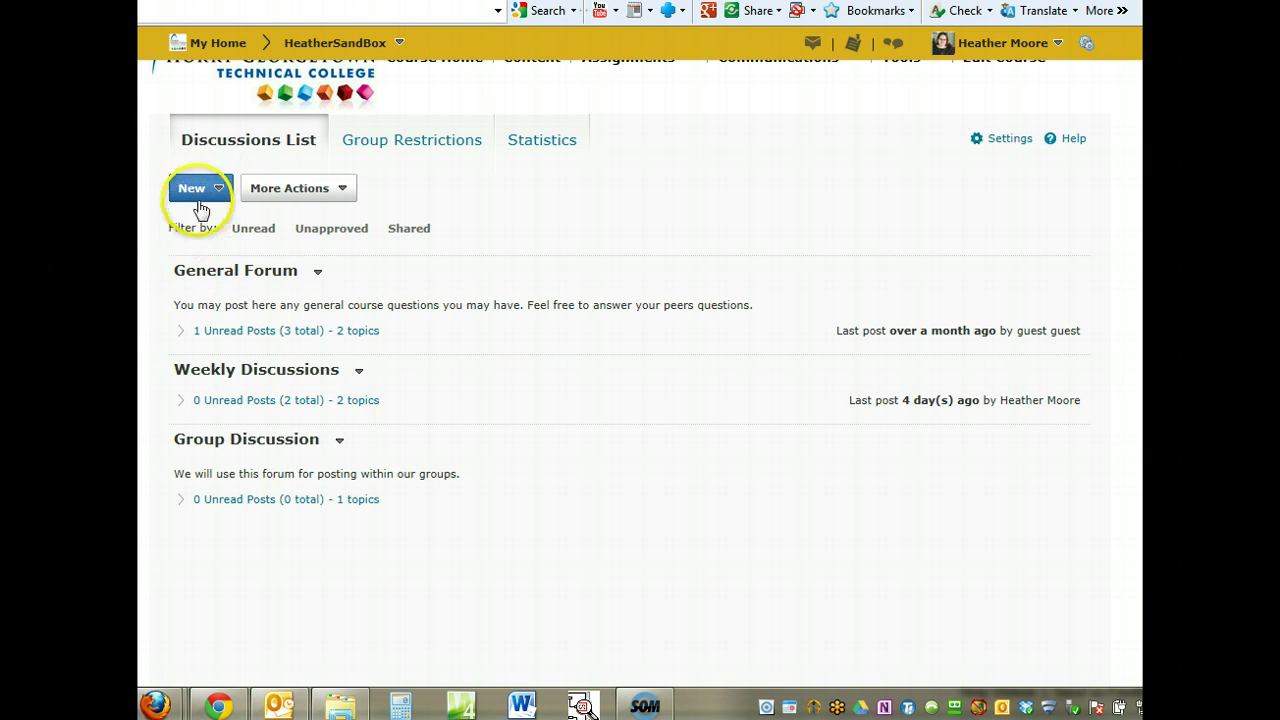
{"action": "left_click", "coordinate": [218, 243]}
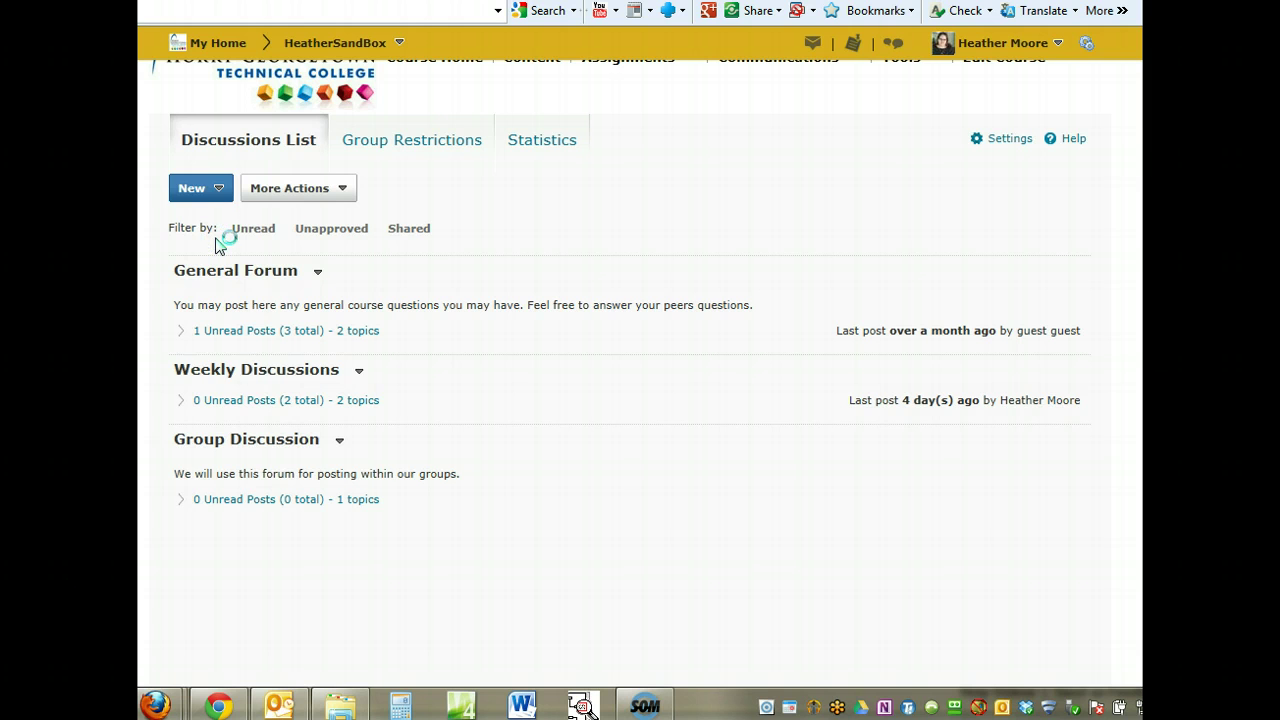
{"action": "left_click", "coordinate": [243, 318]}
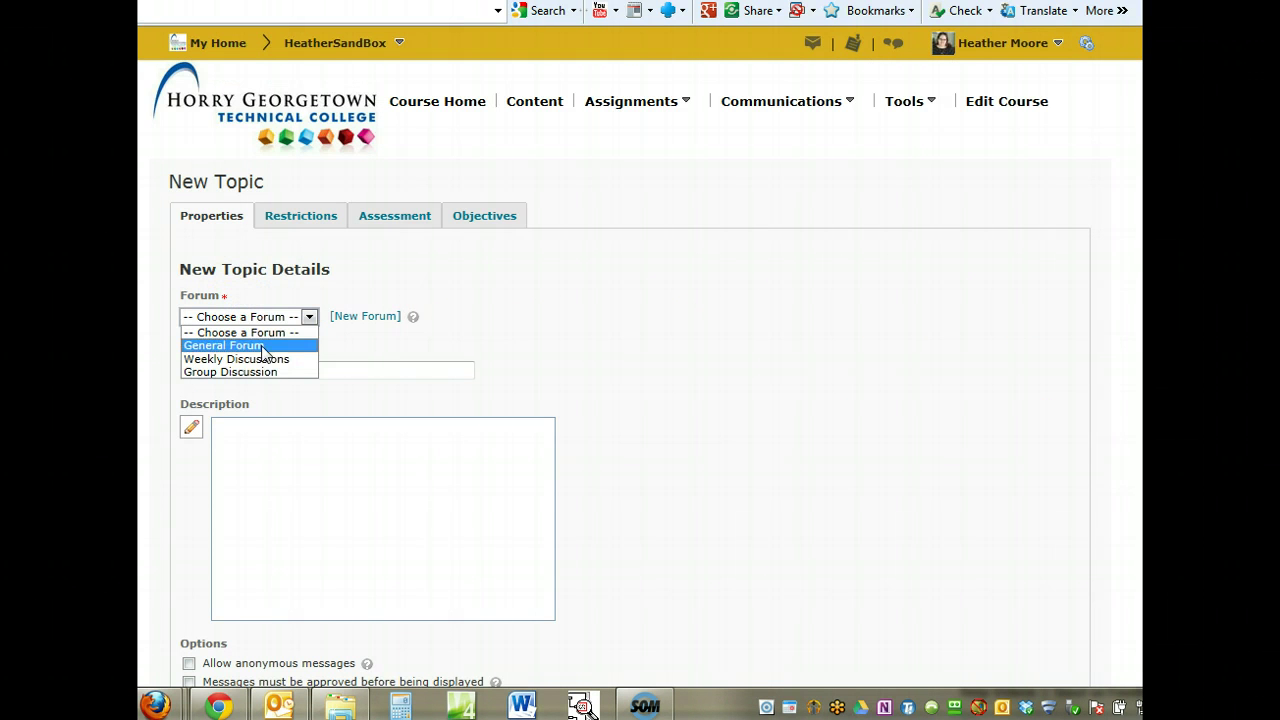
{"action": "left_click_drag", "start_coordinate": [283, 360], "coordinate": [197, 365]}
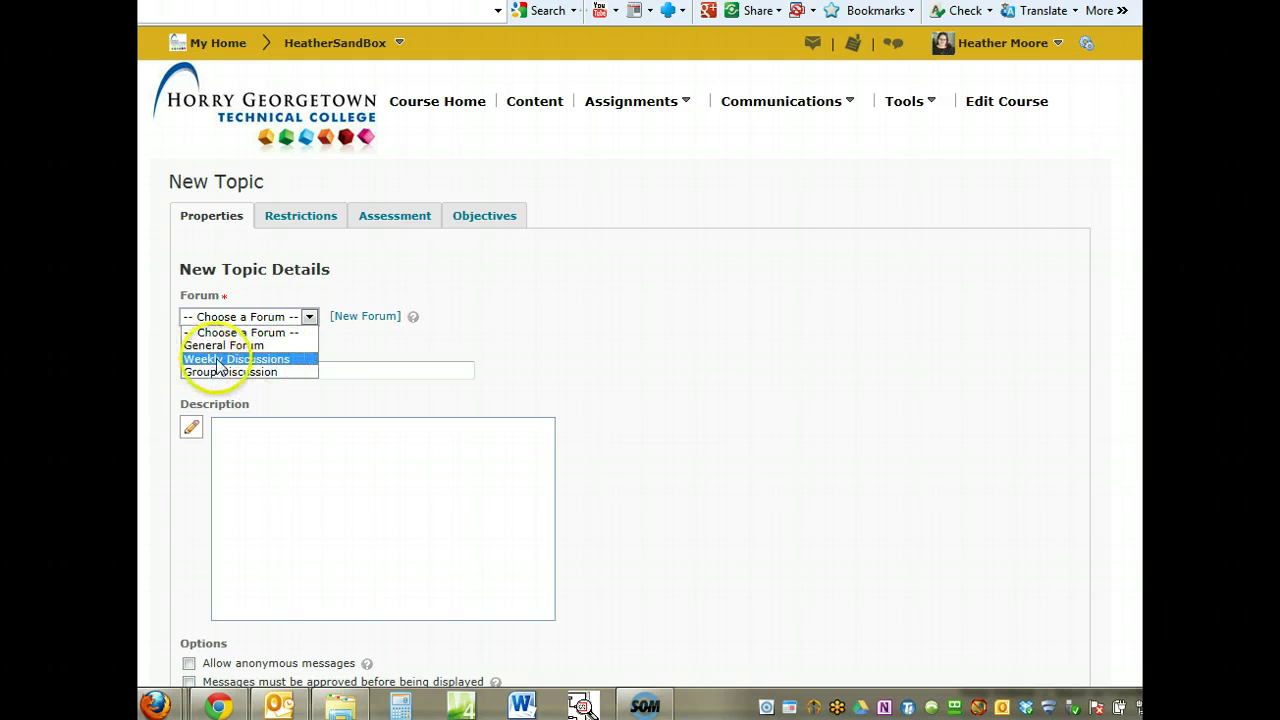
{"action": "left_click", "coordinate": [246, 360]}
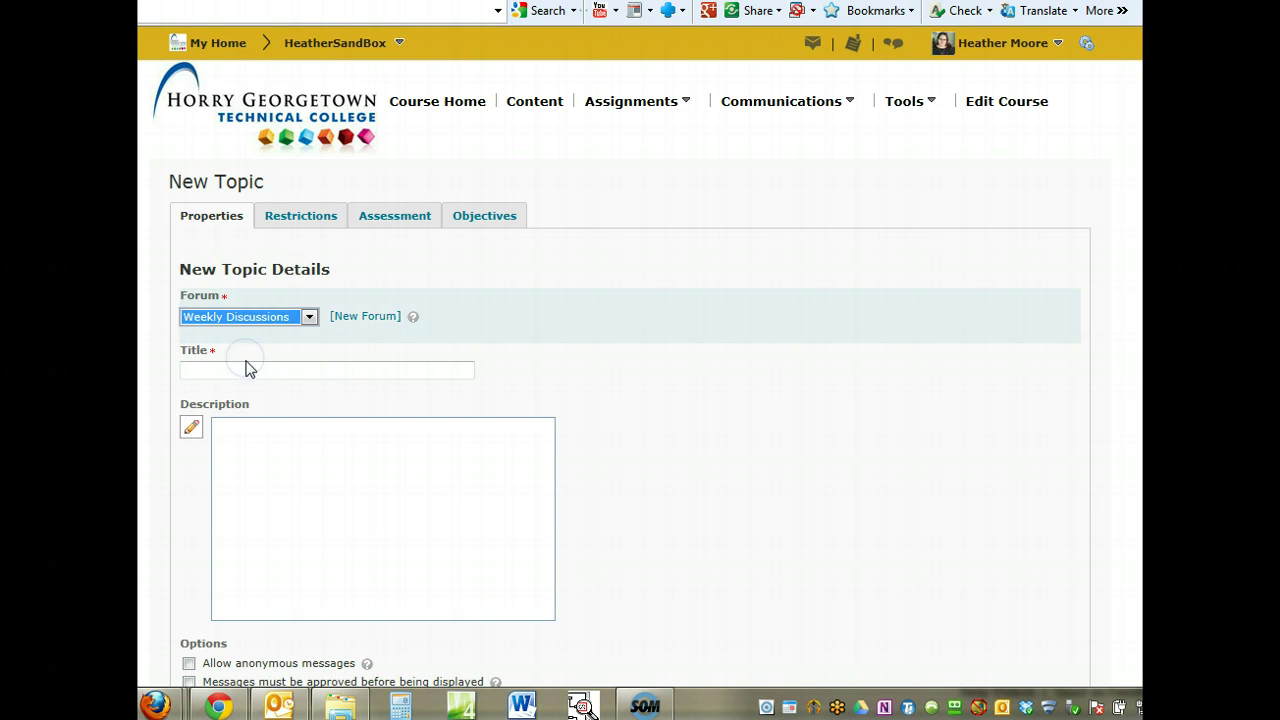
{"action": "left_click", "coordinate": [247, 369]}
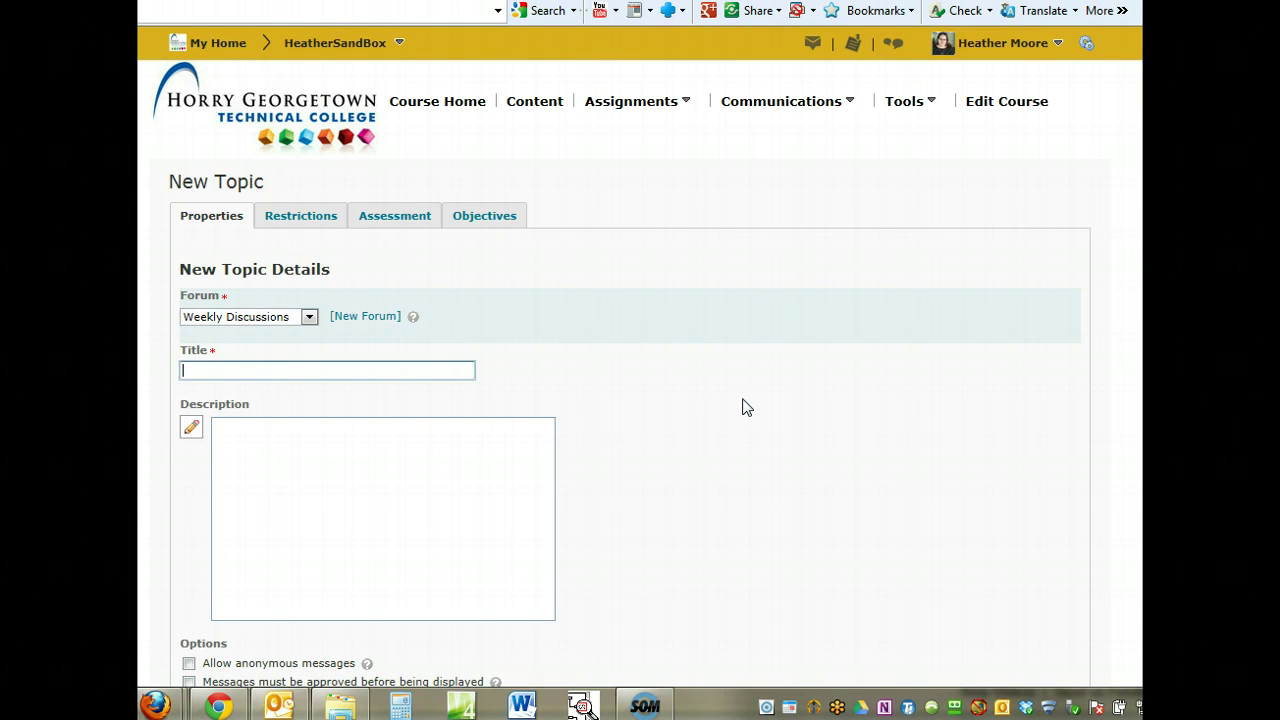
{"action": "type", "text": "Unit 3"}
{"action": "left_click", "coordinate": [740, 401]}
{"action": "scroll", "coordinate": [650, 360], "scroll_direction": "down", "scroll_amount": 3}
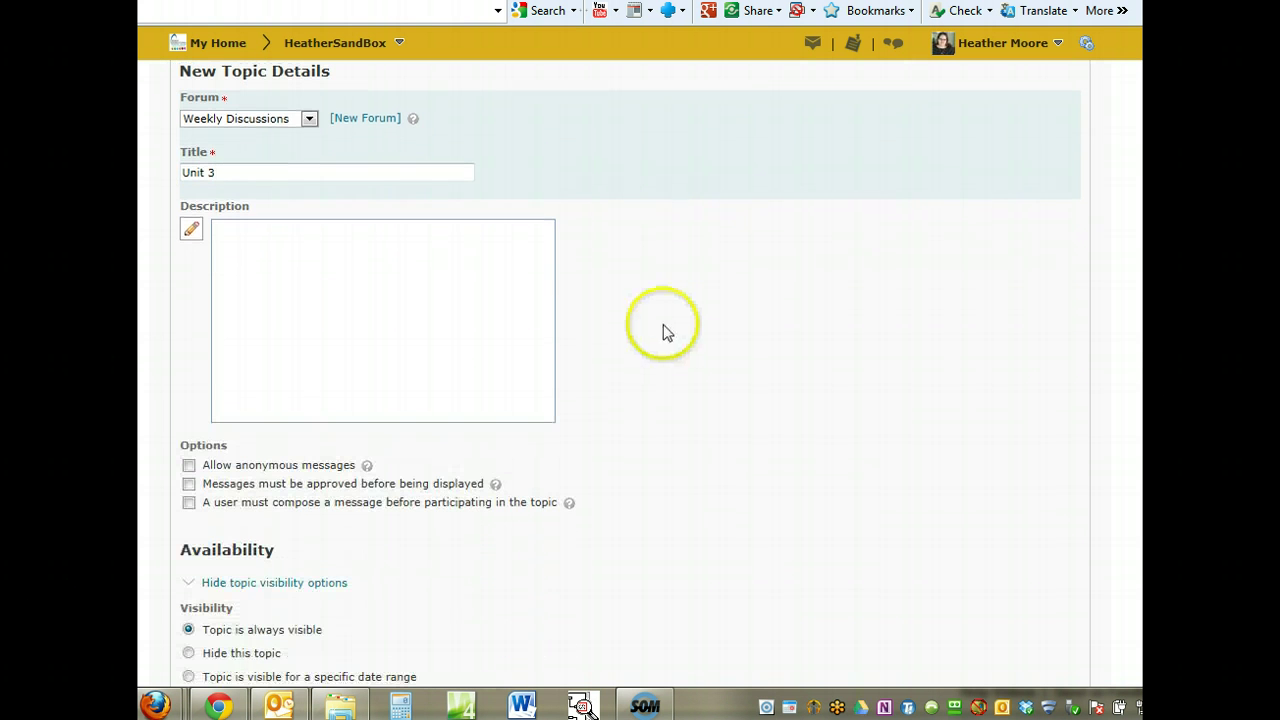
Give the topic the description 'Please talk about Unit 3 under this topic'
{"action": "left_click", "coordinate": [429, 312]}
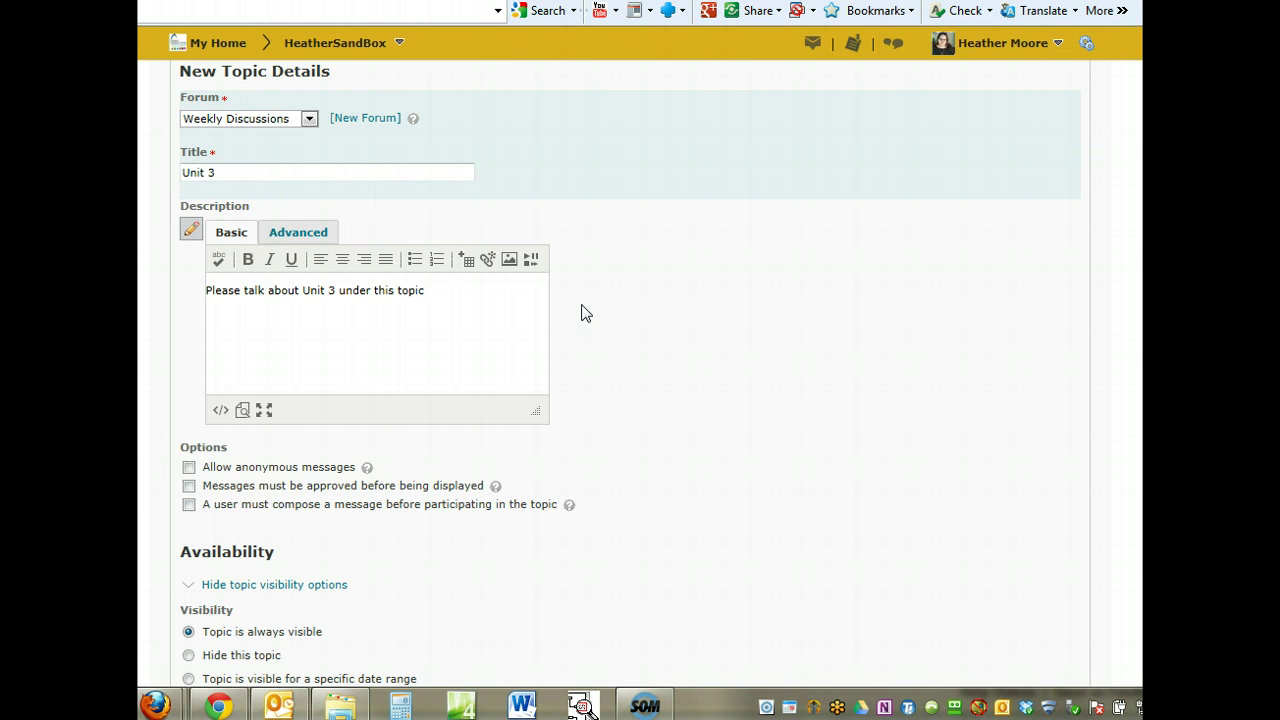
{"action": "left_click", "coordinate": [526, 287]}
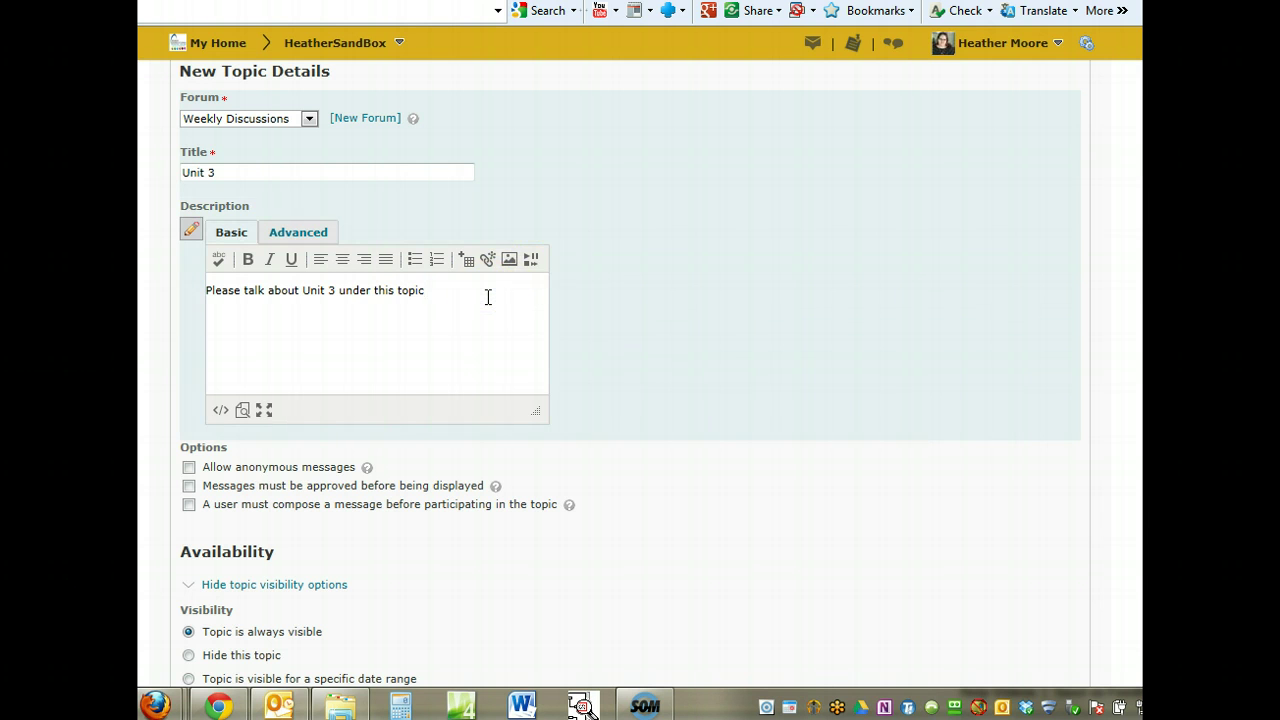
{"action": "scroll", "coordinate": [488, 297], "scroll_direction": "down", "scroll_amount": 4}
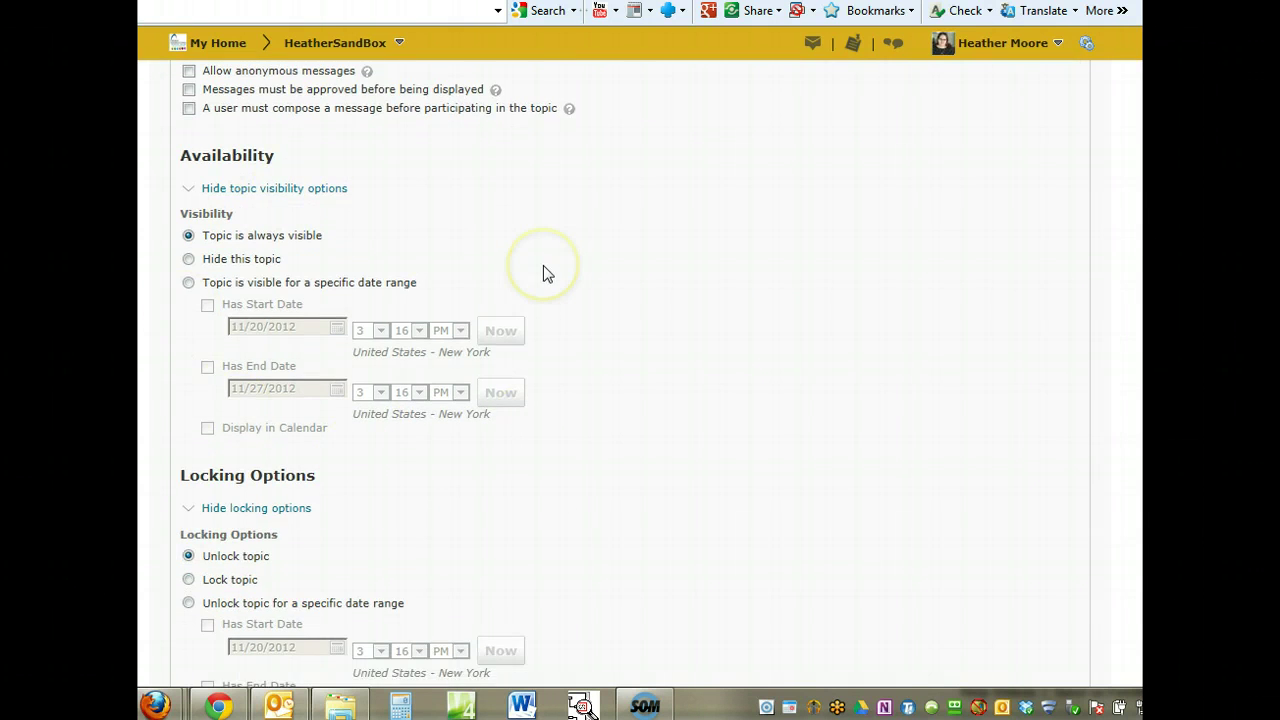
{"action": "scroll", "coordinate": [543, 265], "scroll_direction": "up", "scroll_amount": 4}
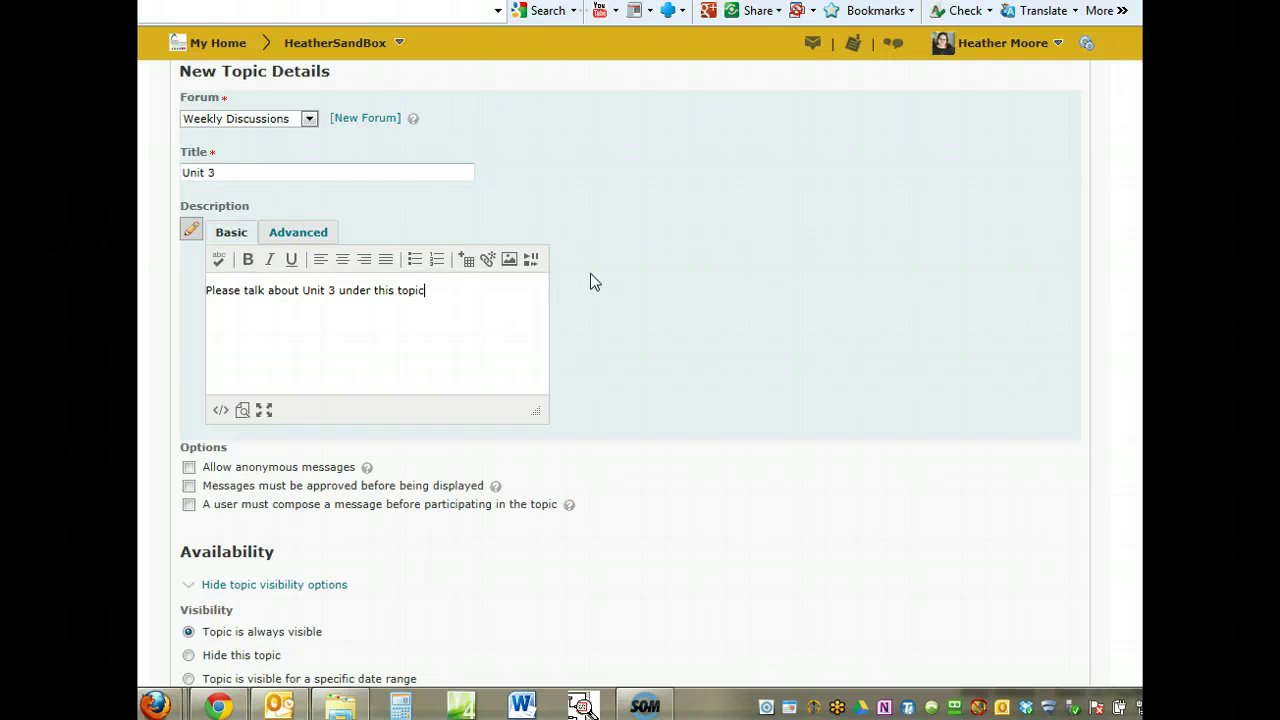
{"action": "scroll", "coordinate": [590, 274], "scroll_direction": "down", "scroll_amount": 4}
{"action": "left_click", "coordinate": [578, 346]}
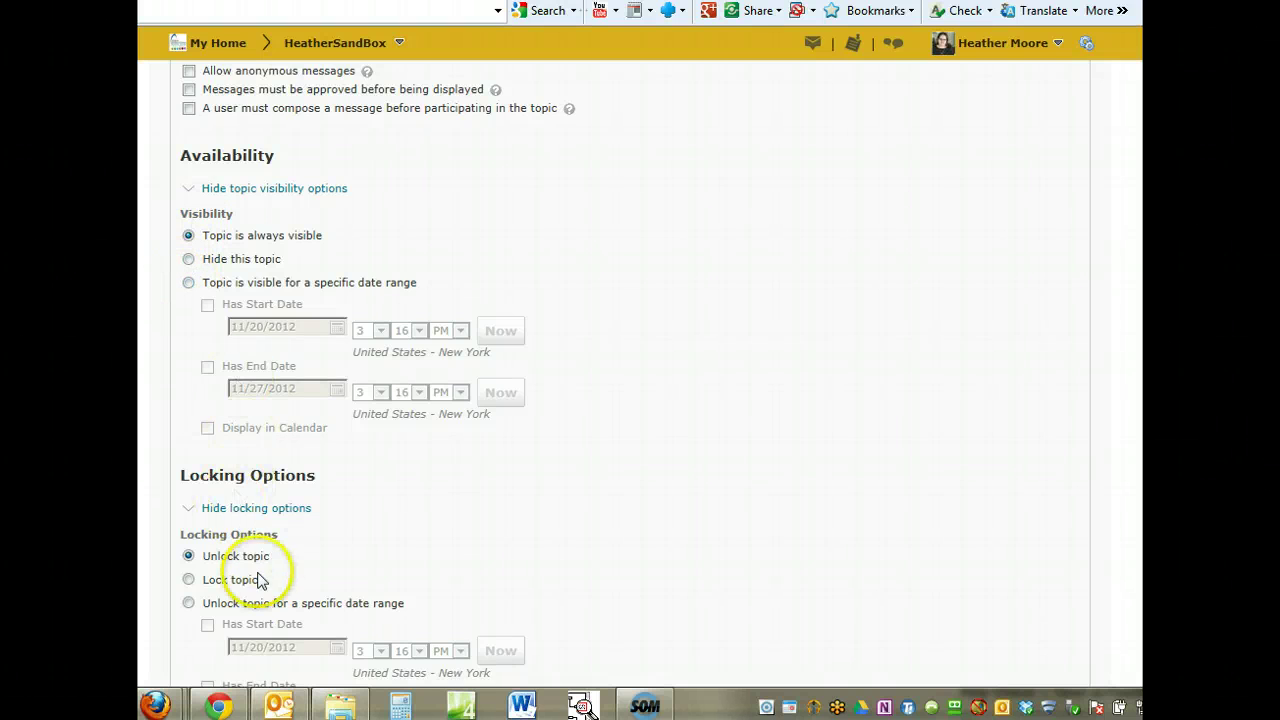
{"action": "scroll", "coordinate": [435, 427], "scroll_direction": "down", "scroll_amount": 2}
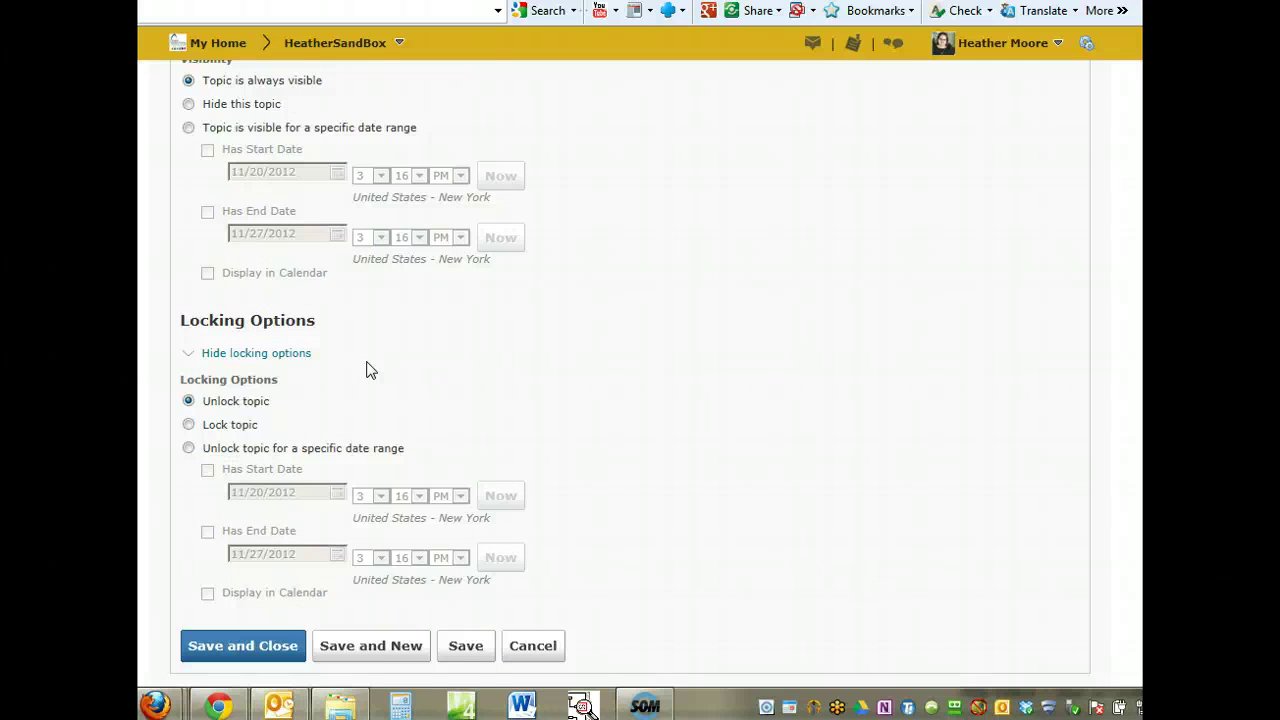
{"action": "scroll", "coordinate": [366, 370], "scroll_direction": "up", "scroll_amount": 1}
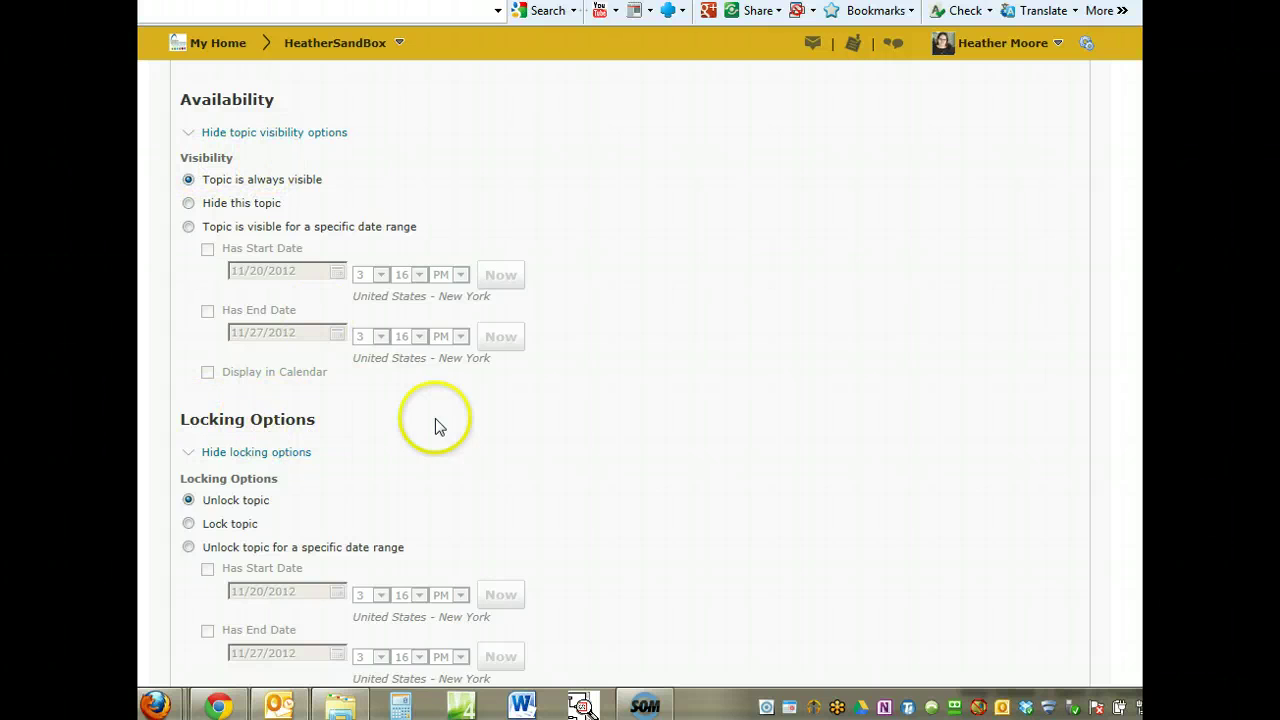
{"action": "scroll", "coordinate": [435, 425], "scroll_direction": "up", "scroll_amount": 2}
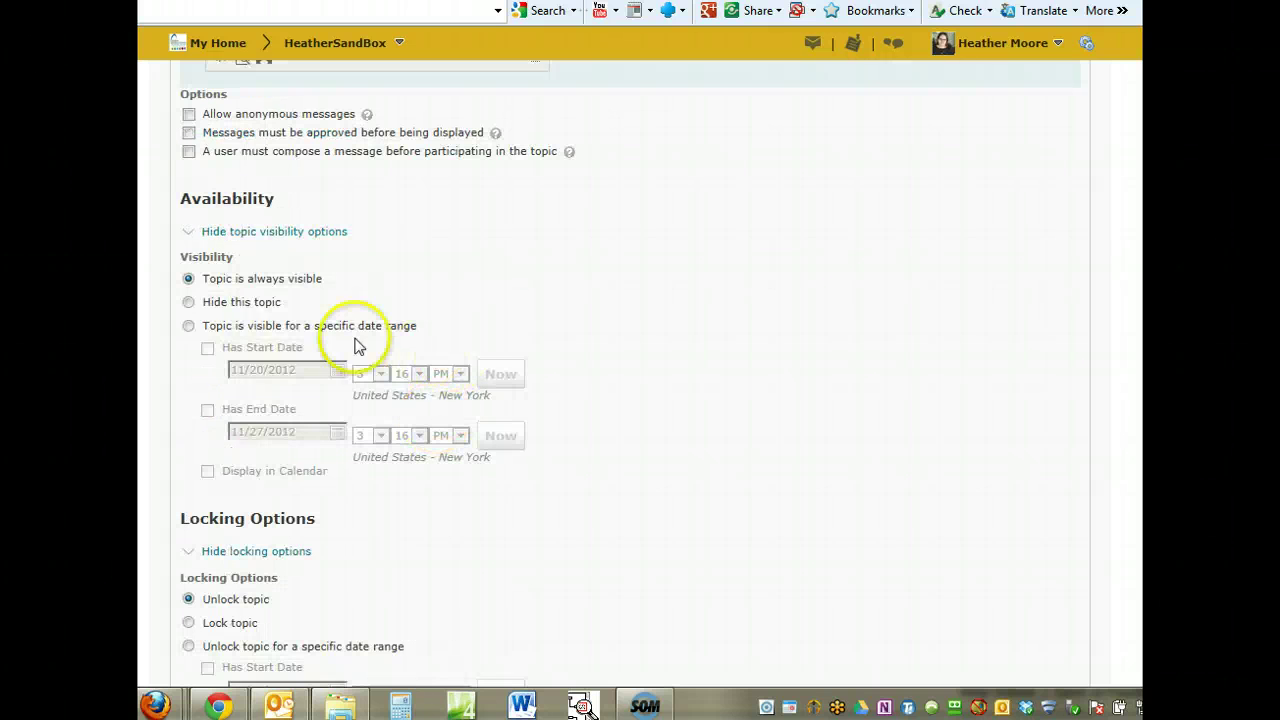
Limit Unit 3's visibility to 11/19/2012–11/25/2012 and display that range in the calendar
{"action": "left_click", "coordinate": [188, 326]}
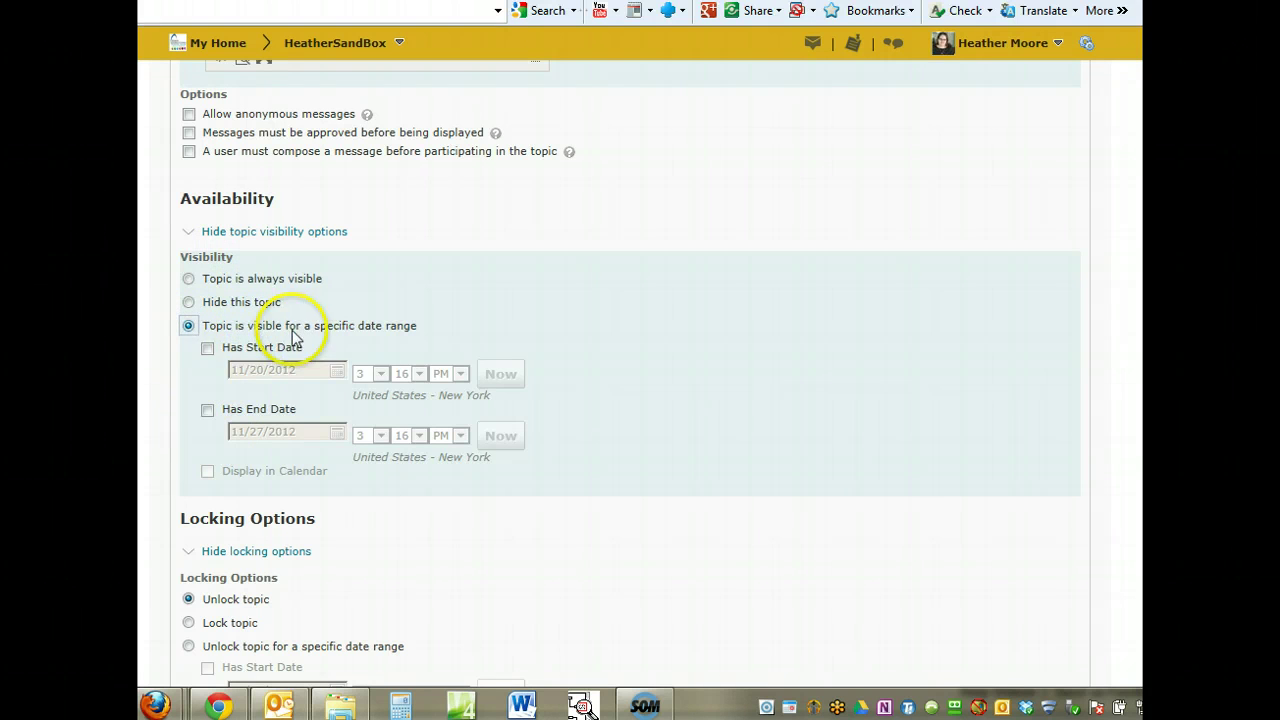
{"action": "left_click", "coordinate": [207, 348]}
{"action": "left_click", "coordinate": [207, 410]}
{"action": "left_click", "coordinate": [339, 372]}
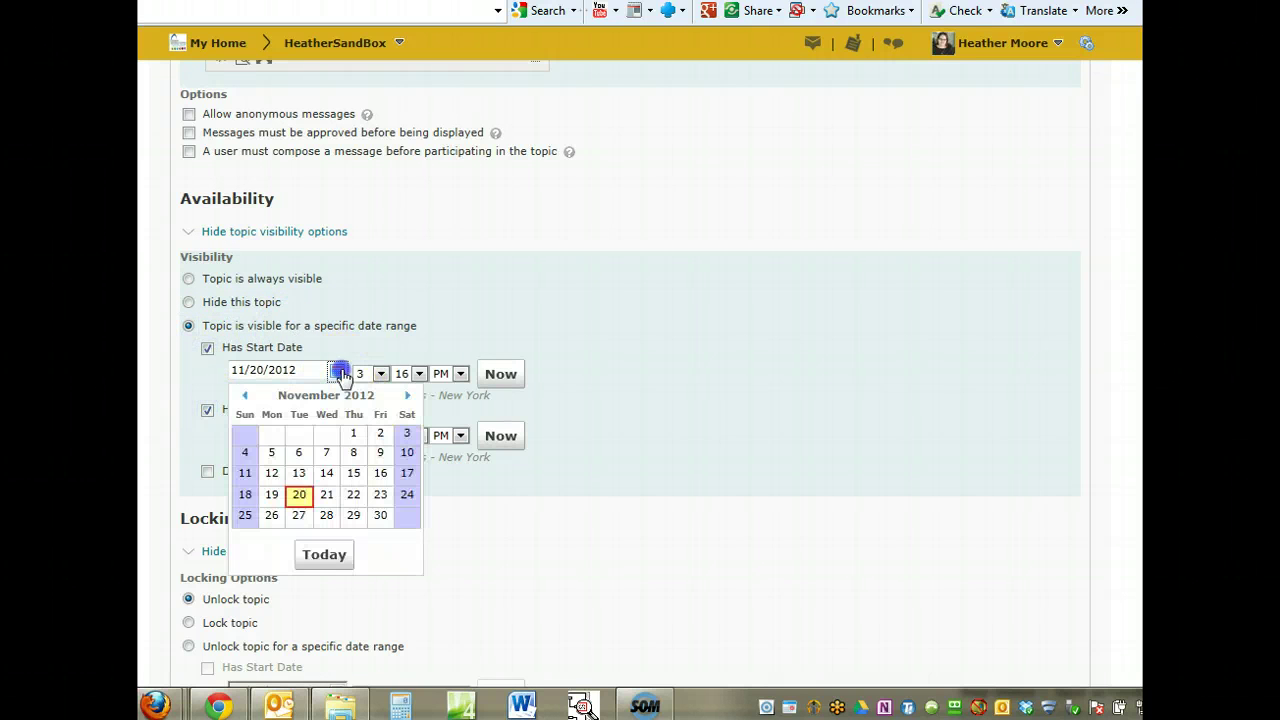
{"action": "left_click", "coordinate": [271, 494]}
{"action": "left_click", "coordinate": [318, 436]}
{"action": "left_click", "coordinate": [338, 435]}
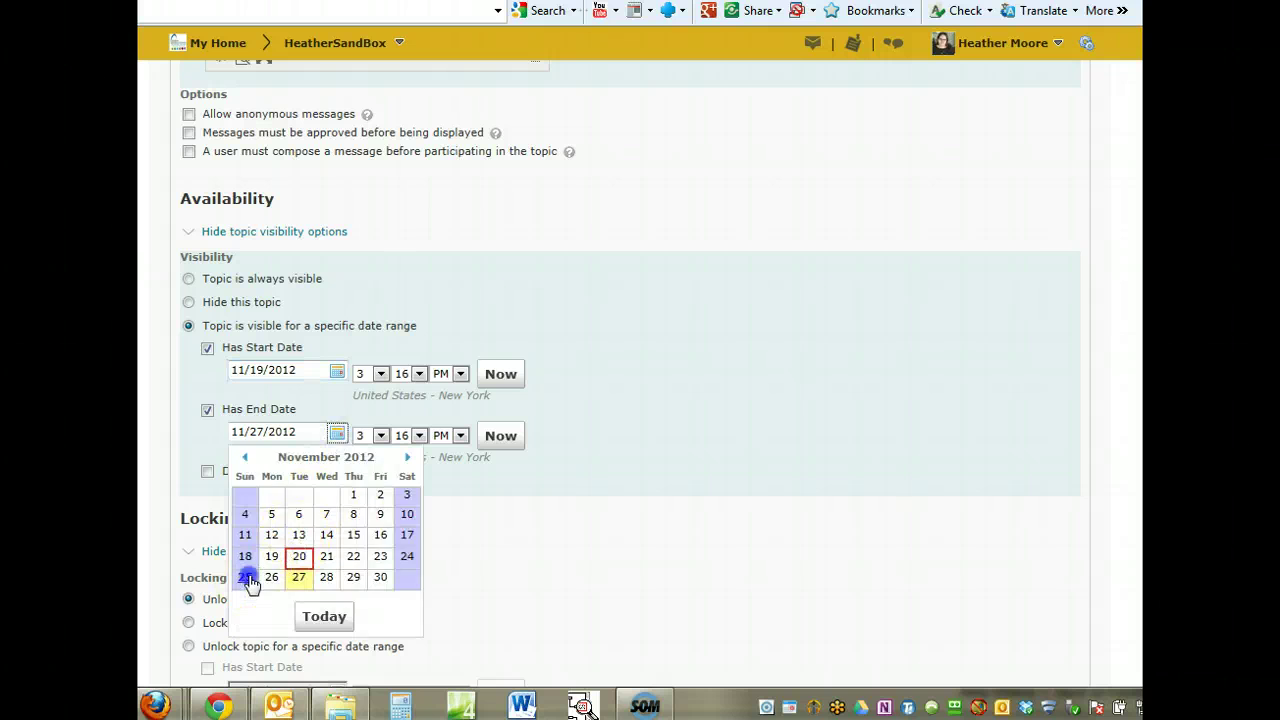
{"action": "left_click", "coordinate": [248, 574]}
{"action": "left_click", "coordinate": [294, 493]}
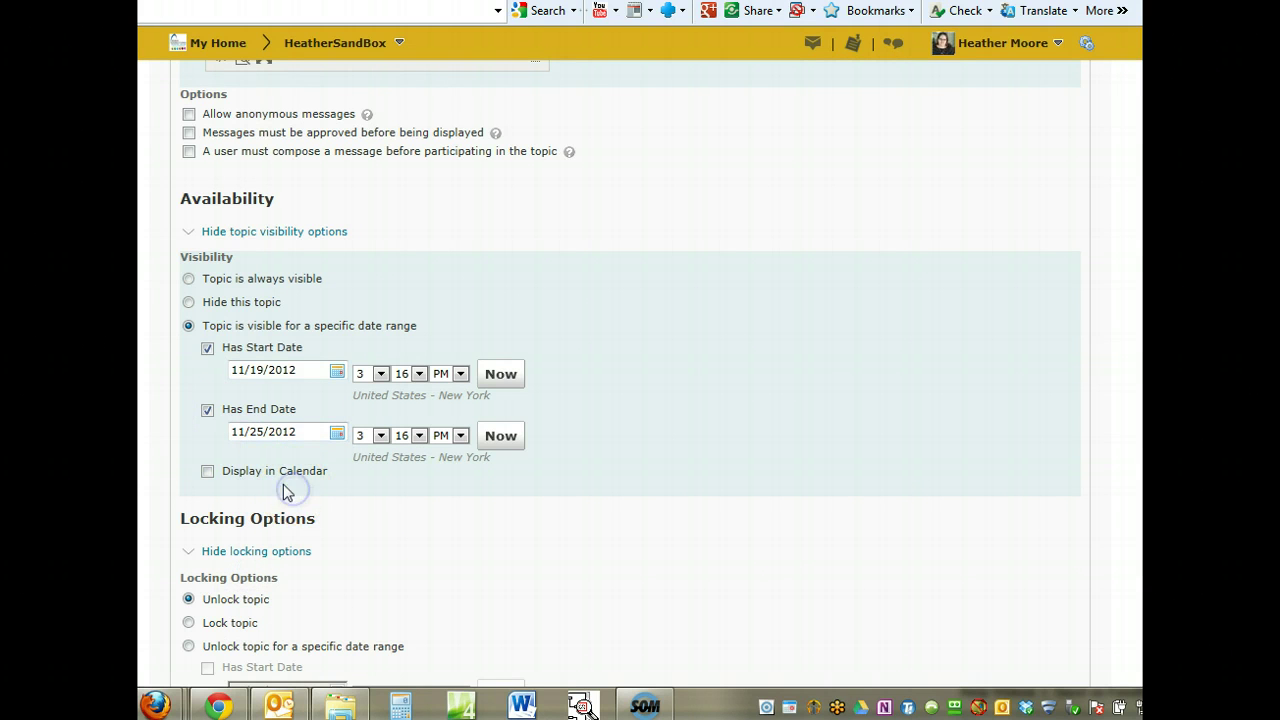
{"action": "left_click", "coordinate": [207, 471]}
Unlock the topic only from 11/19/2012 to 11/25/2012, shown in the course calendar
{"action": "scroll", "coordinate": [240, 355], "scroll_direction": "down", "scroll_amount": 3}
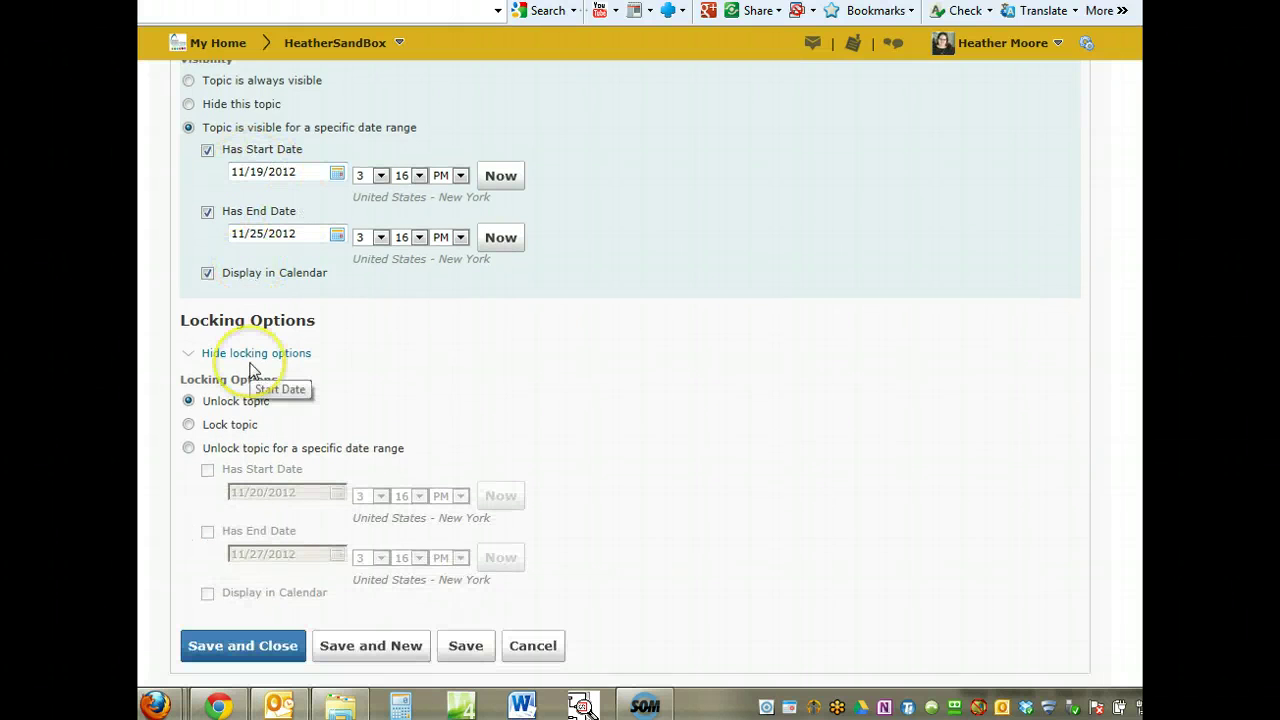
{"action": "left_click", "coordinate": [188, 449]}
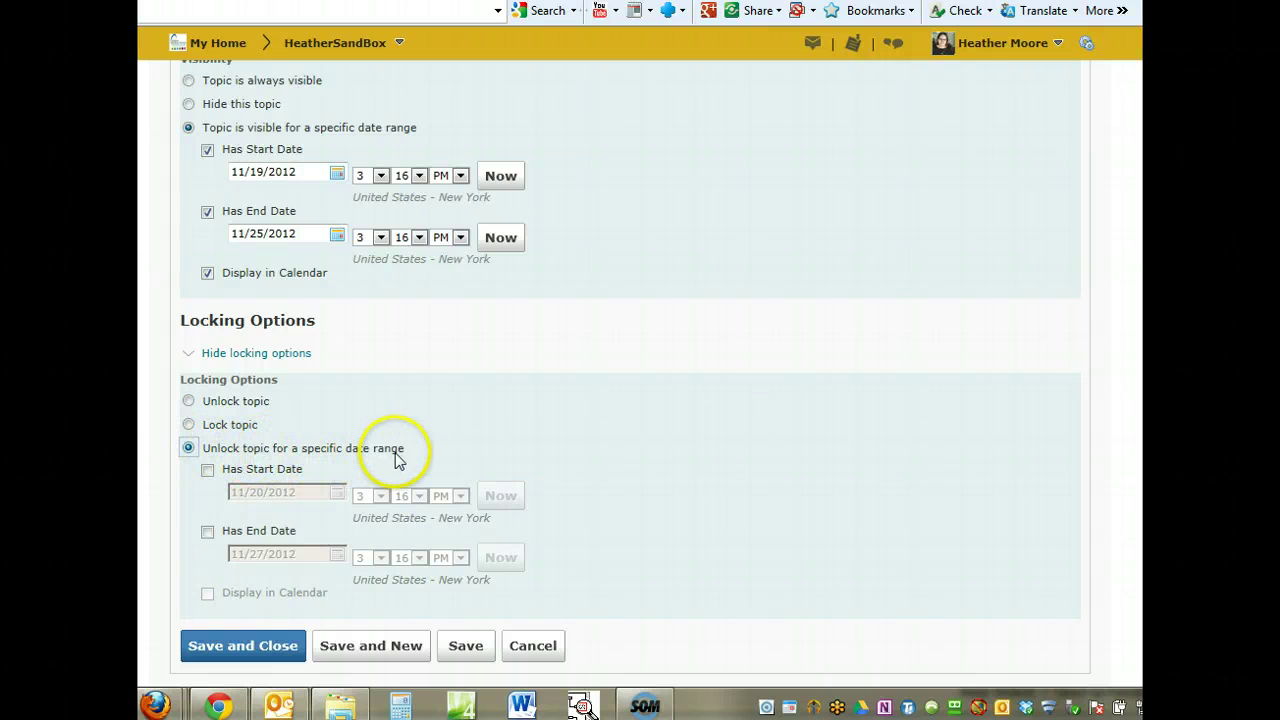
{"action": "left_click", "coordinate": [207, 472]}
{"action": "left_click", "coordinate": [207, 531]}
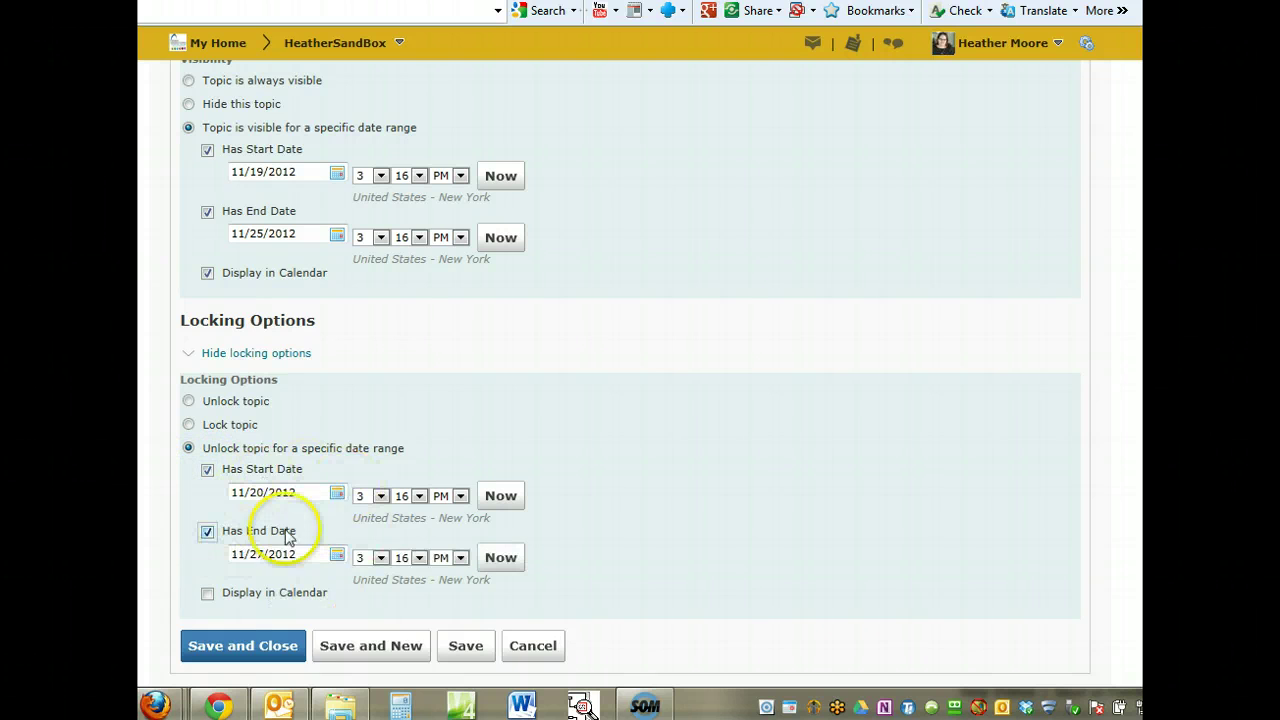
{"action": "left_click", "coordinate": [337, 493]}
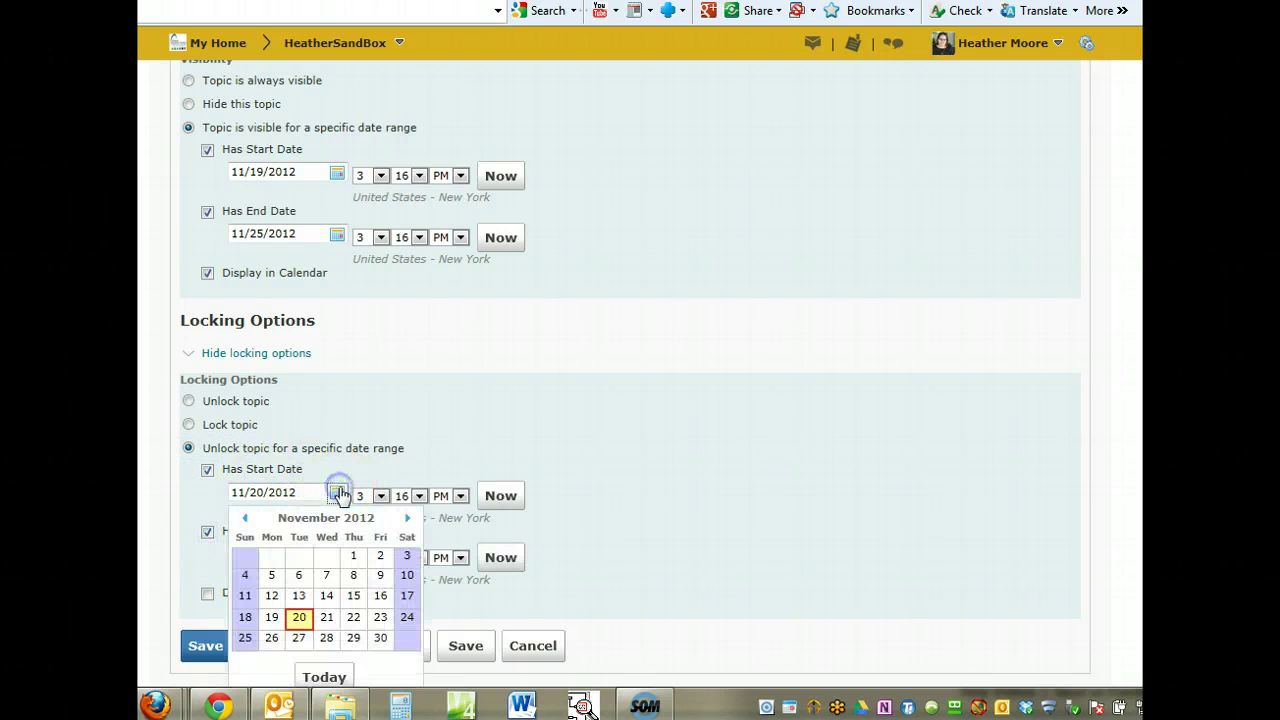
{"action": "left_click", "coordinate": [271, 617]}
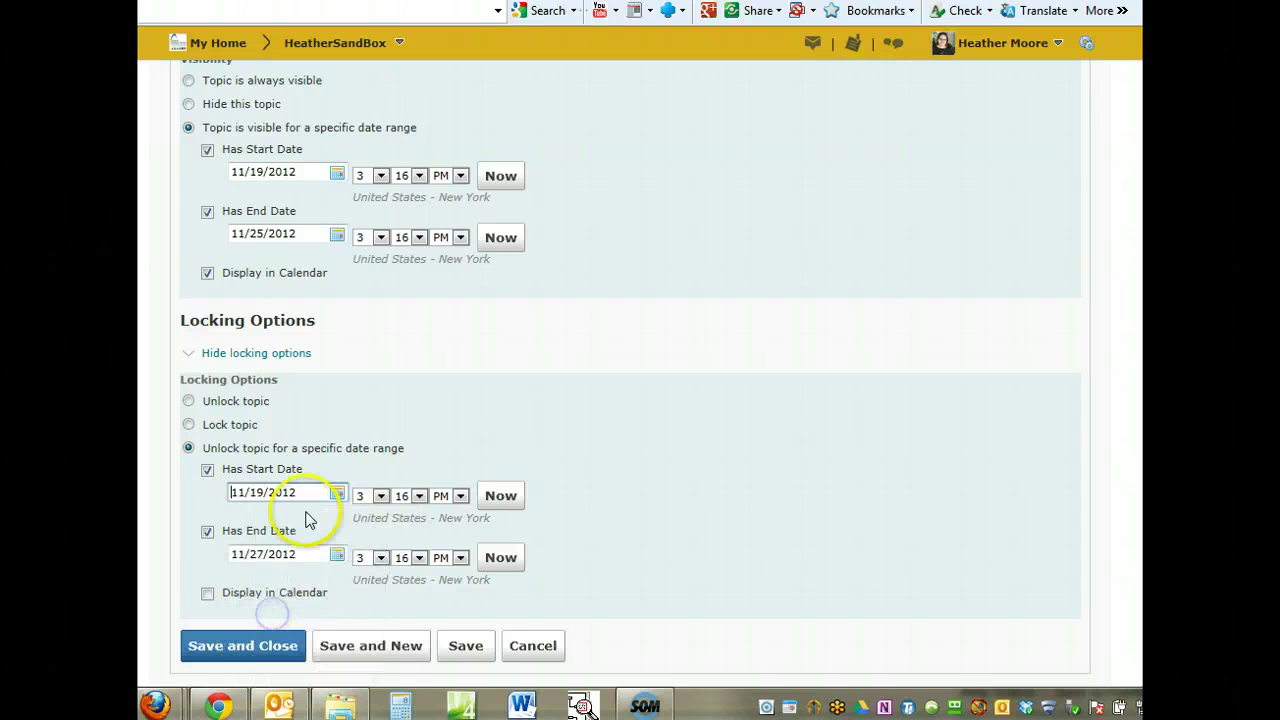
{"action": "left_click", "coordinate": [337, 557]}
{"action": "scroll", "coordinate": [251, 606], "scroll_direction": "down", "scroll_amount": 1}
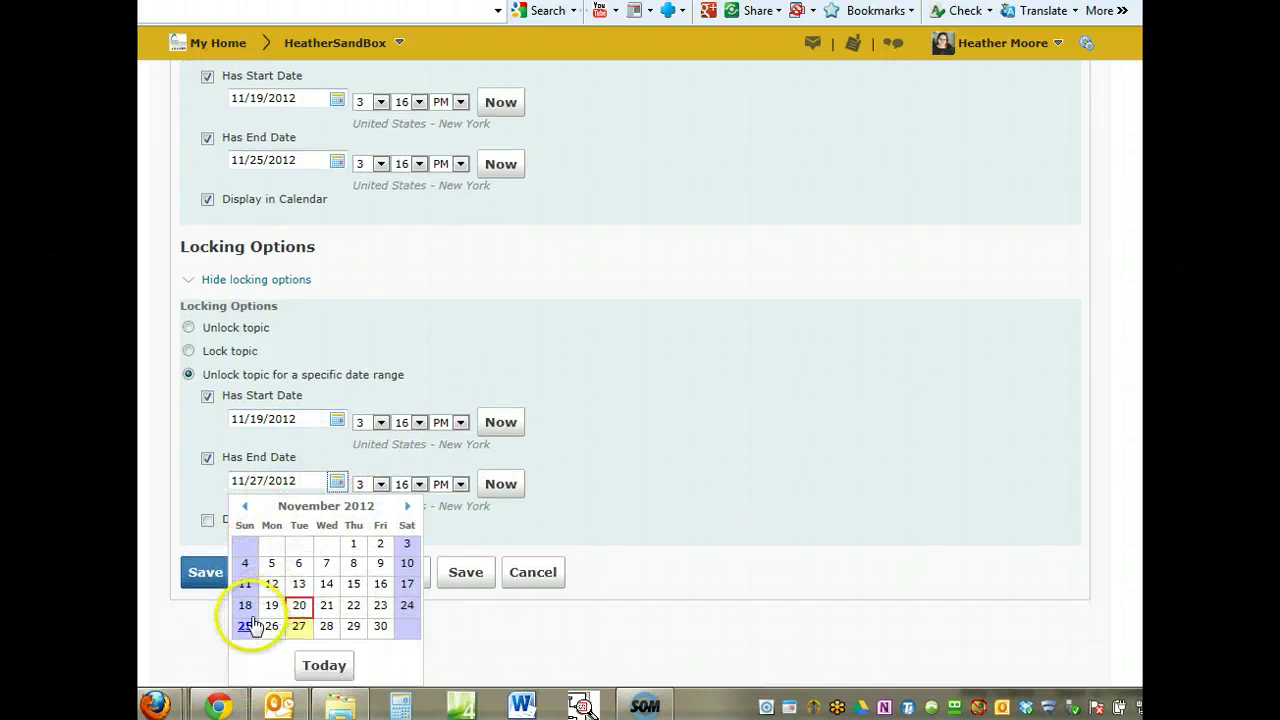
{"action": "left_click", "coordinate": [246, 626]}
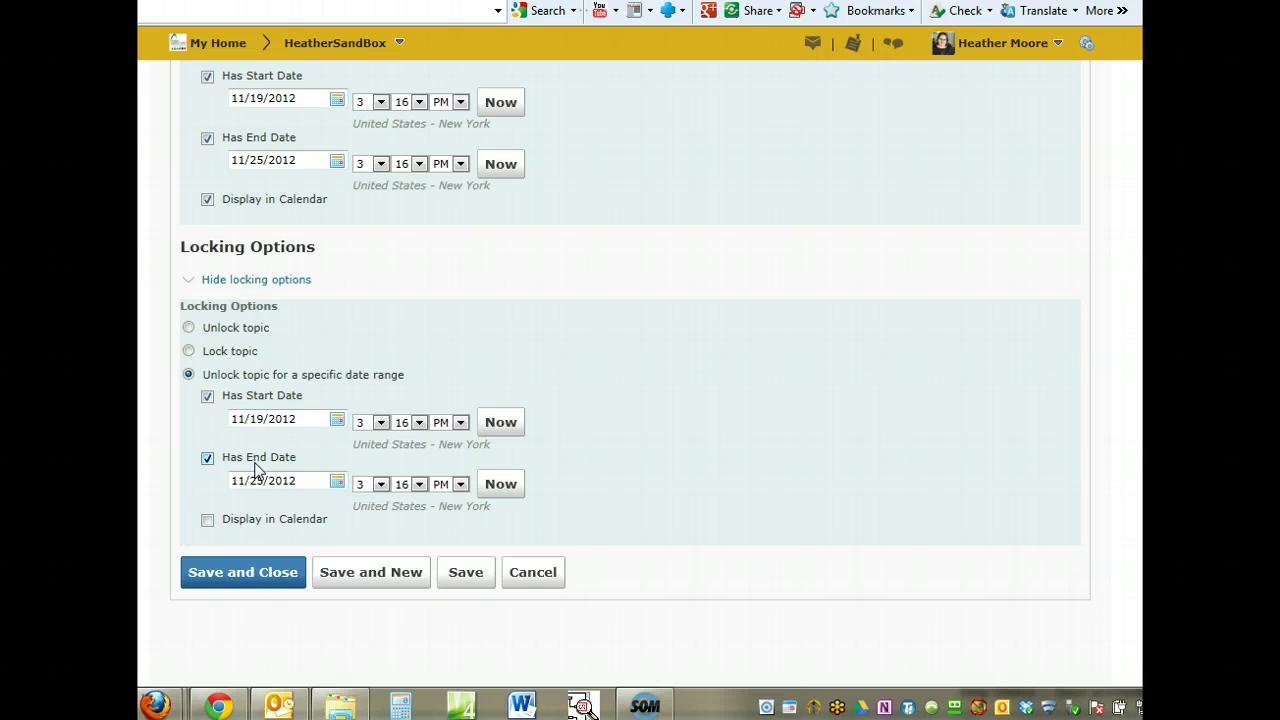
{"action": "left_click", "coordinate": [209, 521]}
{"action": "left_click", "coordinate": [209, 521]}
{"action": "left_click", "coordinate": [319, 541]}
Make the topic always visible and save it
{"action": "scroll", "coordinate": [319, 541], "scroll_direction": "up", "scroll_amount": 1}
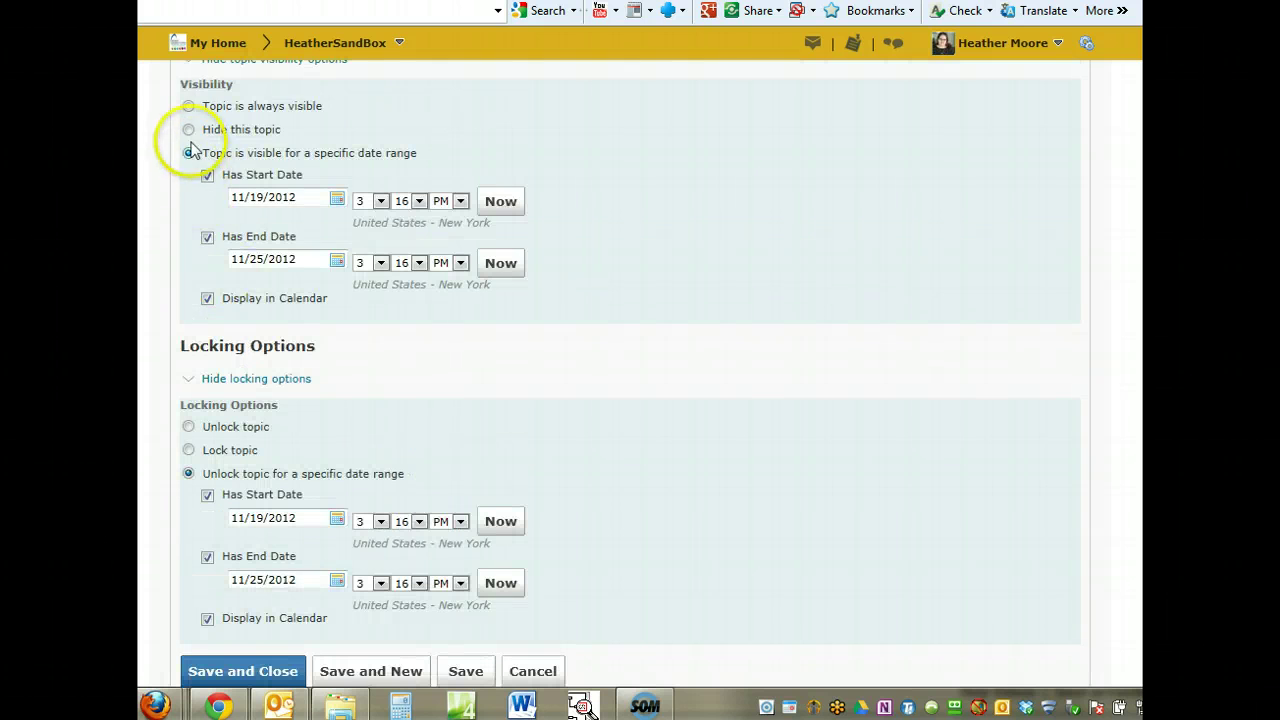
{"action": "left_click", "coordinate": [189, 106]}
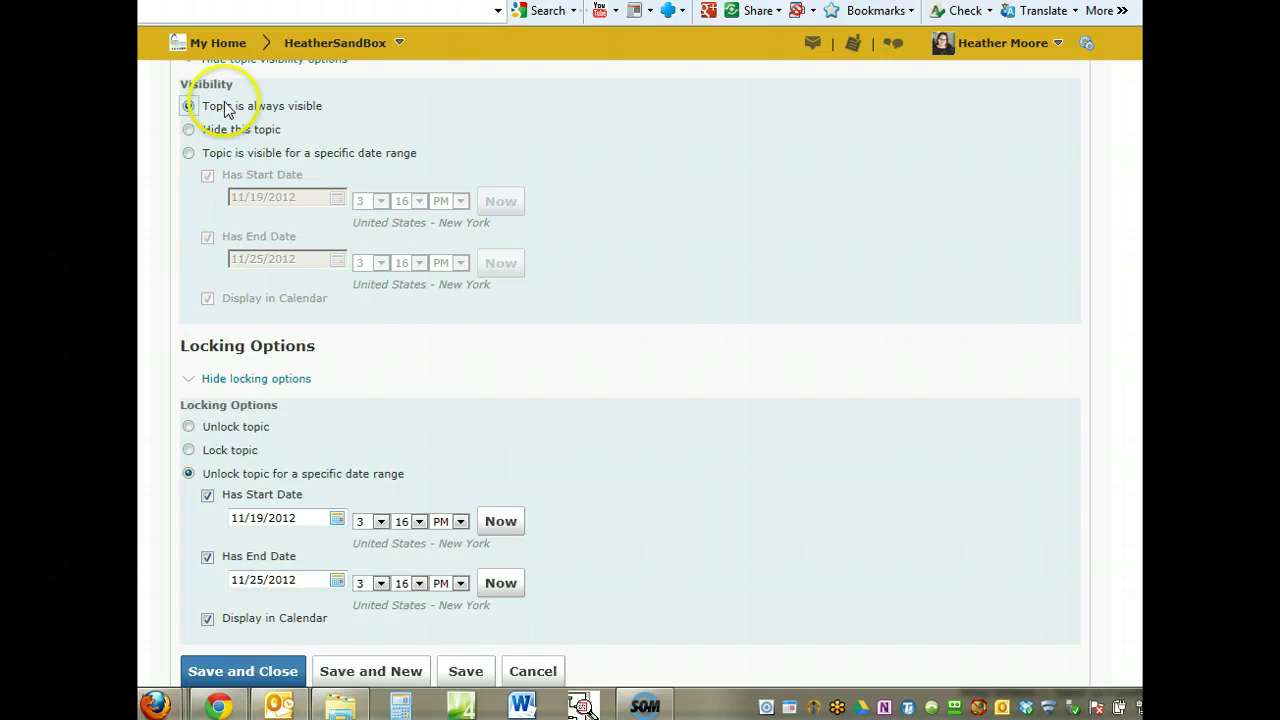
{"action": "left_click", "coordinate": [188, 106]}
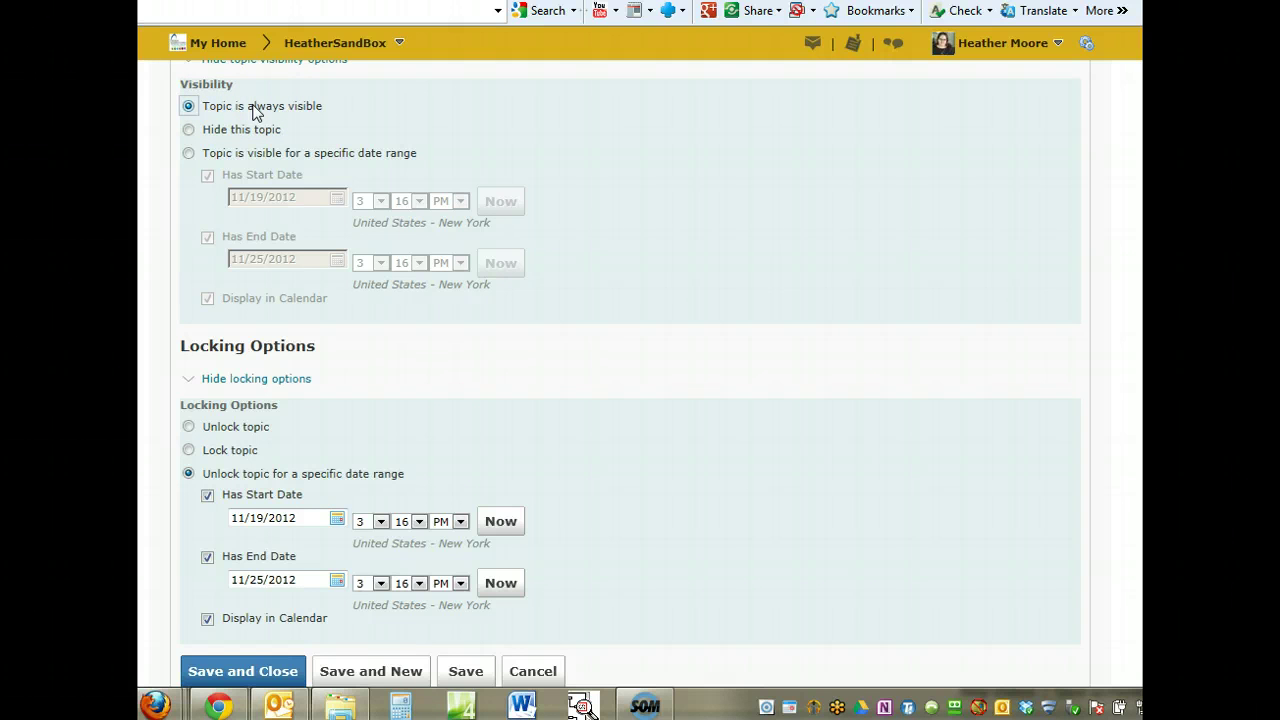
{"action": "scroll", "coordinate": [252, 112], "scroll_direction": "down", "scroll_amount": 1}
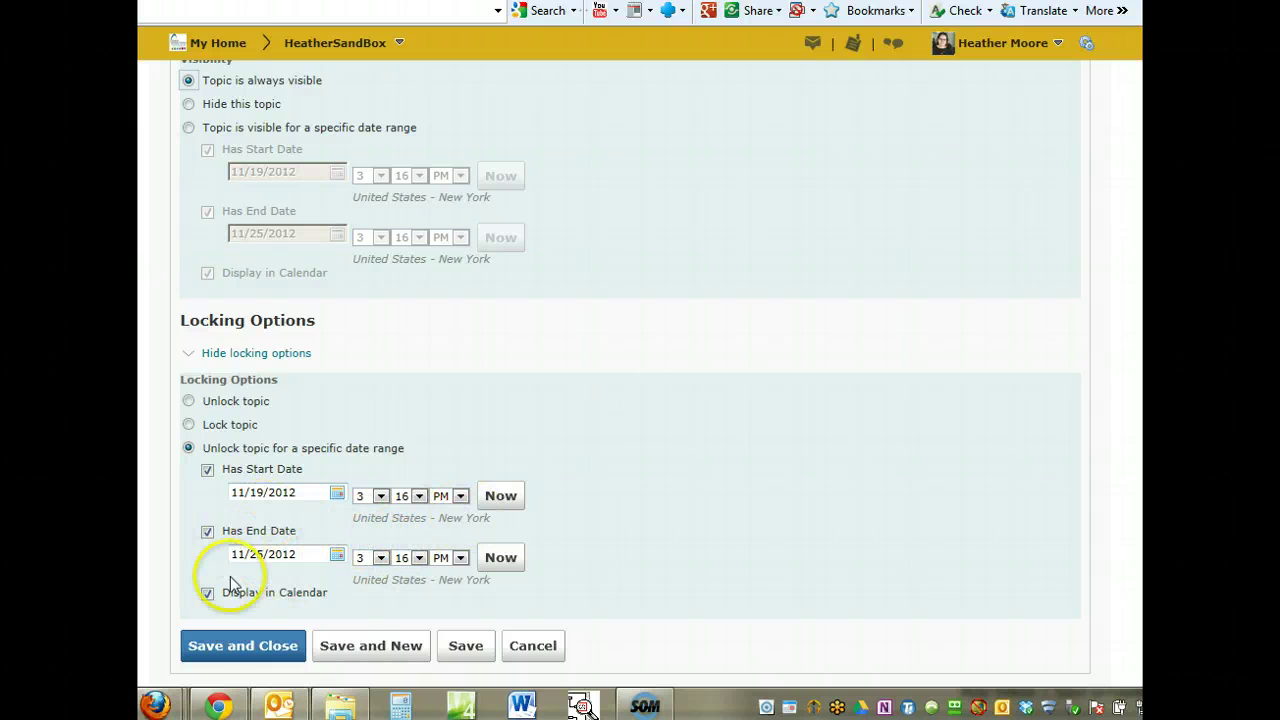
{"action": "left_click", "coordinate": [237, 650]}
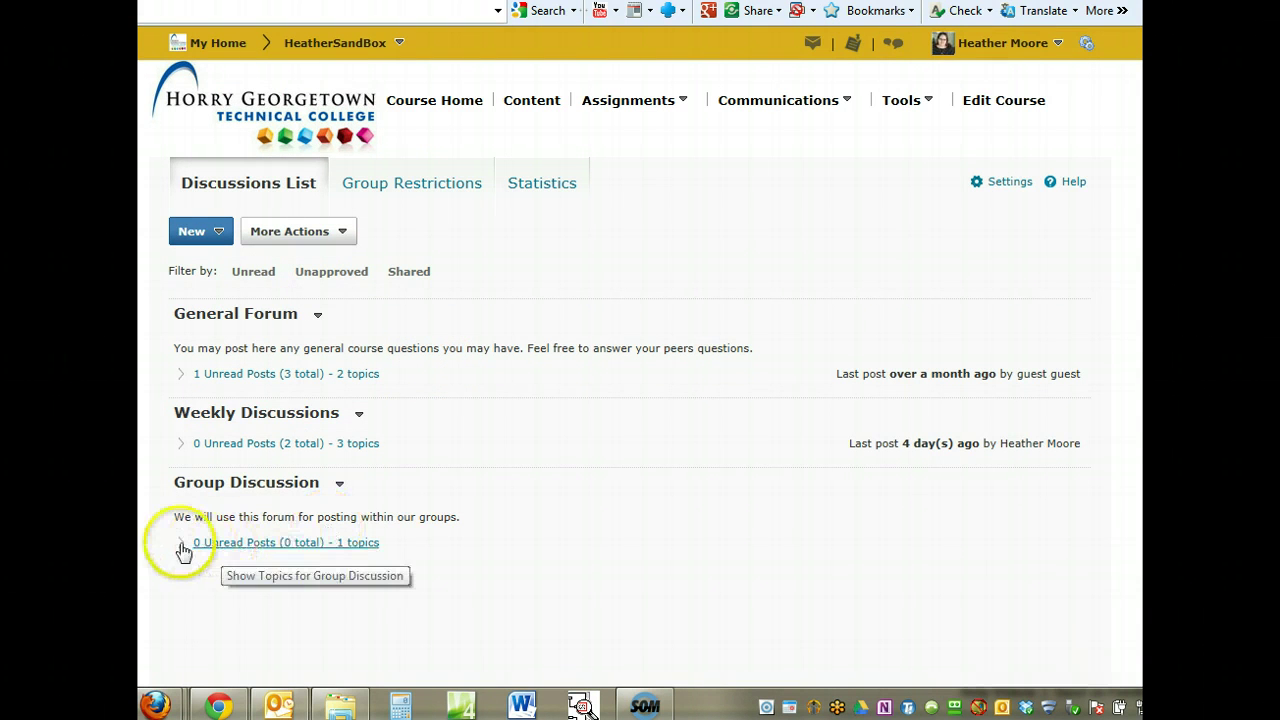
Expand Weekly Discussions to reveal its Week 1, Week 2 and Unit 3 topics
{"action": "left_click", "coordinate": [230, 443]}
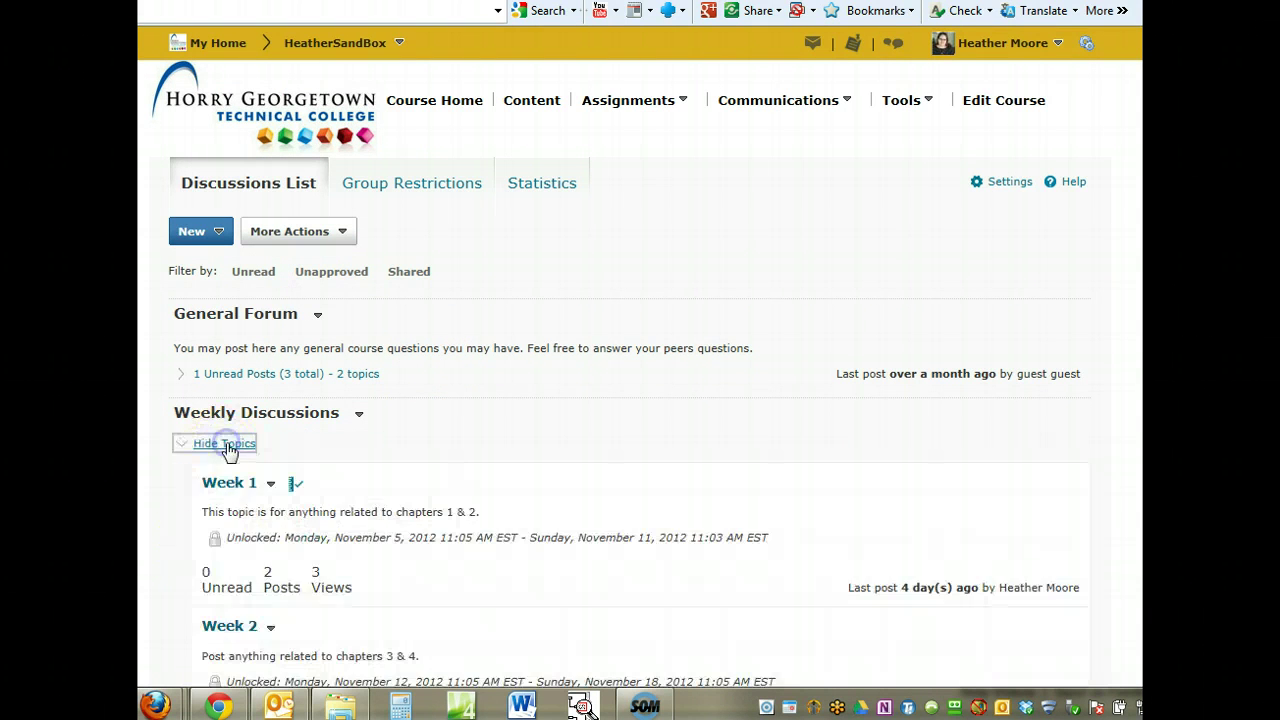
{"action": "scroll", "coordinate": [425, 383], "scroll_direction": "down", "scroll_amount": 2}
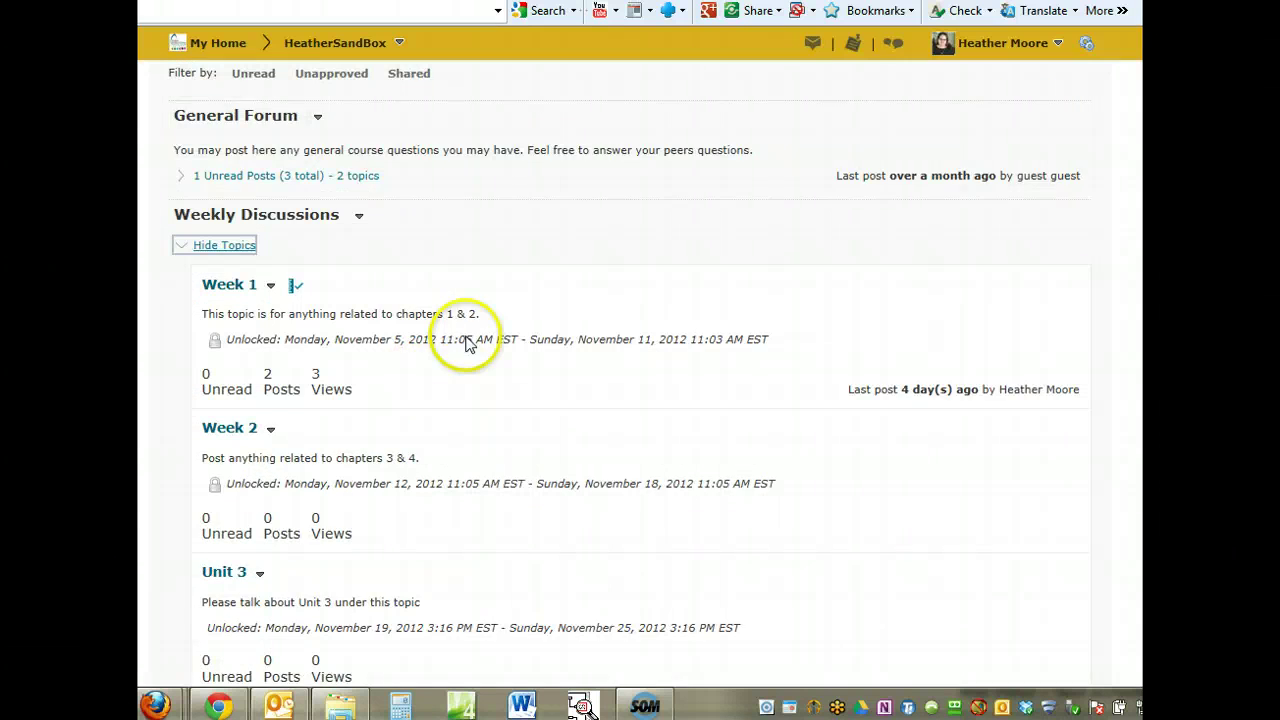
{"action": "scroll", "coordinate": [466, 342], "scroll_direction": "down", "scroll_amount": 1}
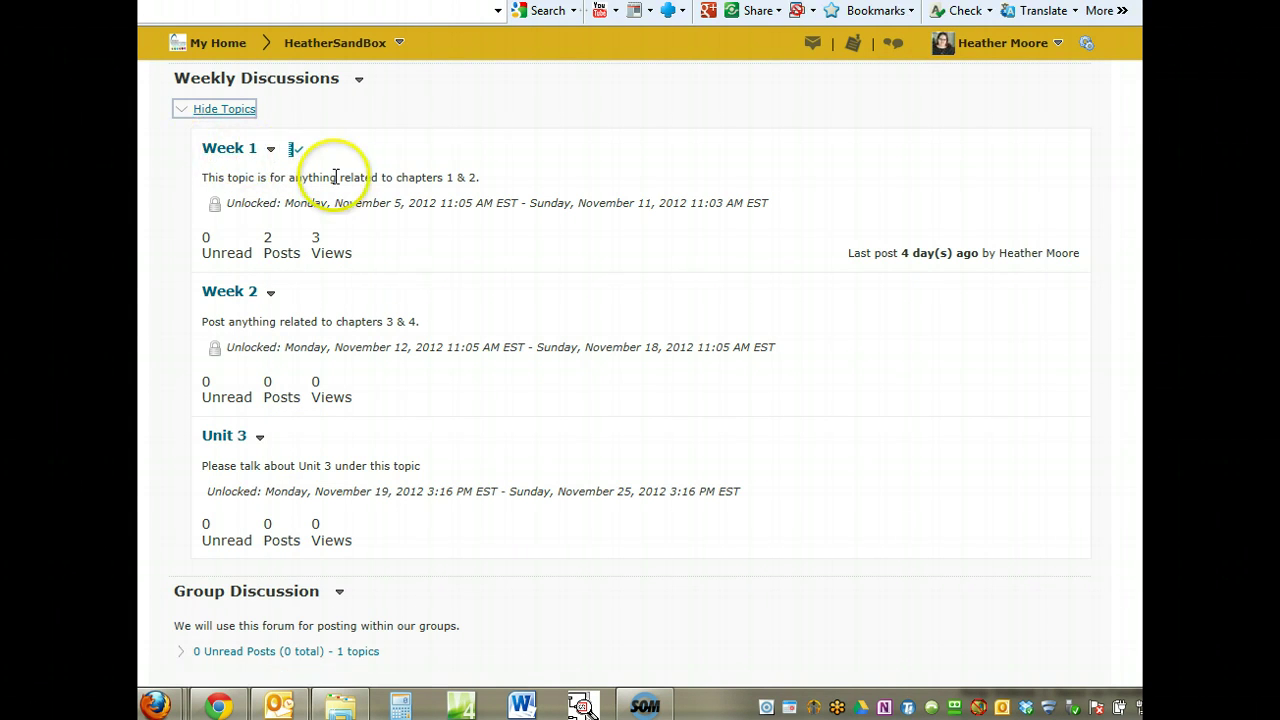
{"action": "scroll", "coordinate": [340, 290], "scroll_direction": "up", "scroll_amount": 3}
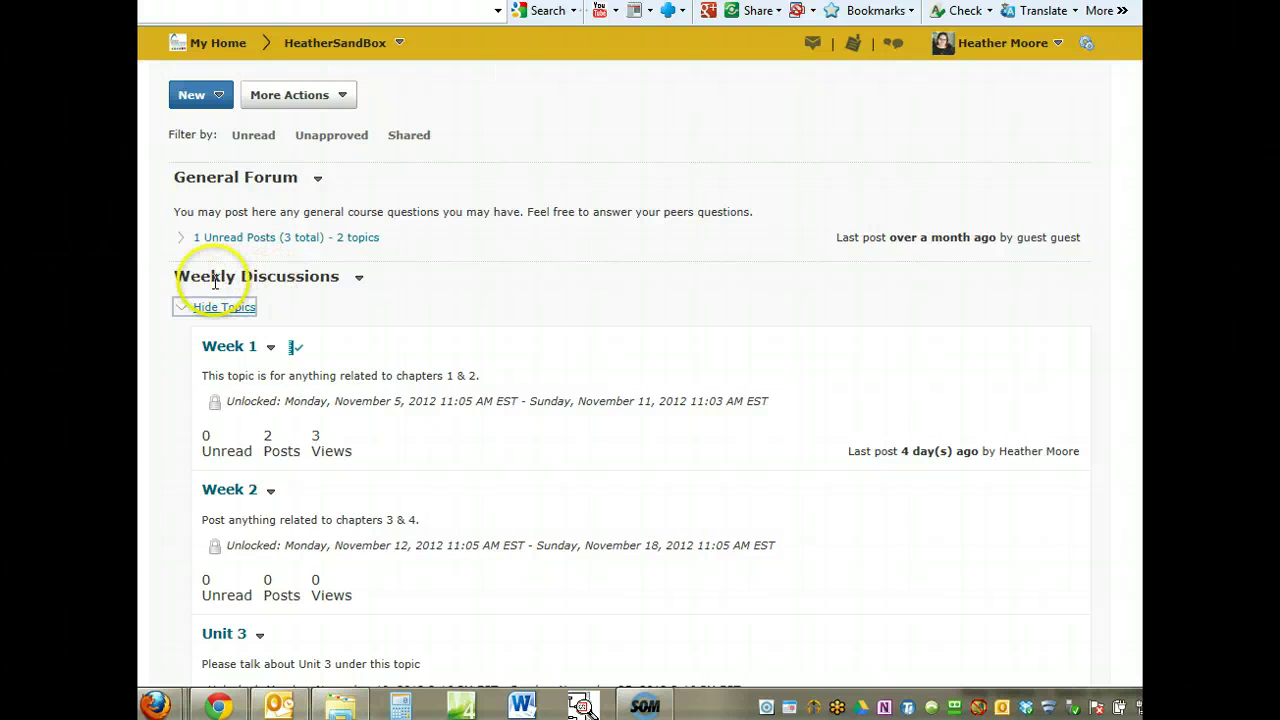
Open the Week 1 topic for editing and review its properties and description
{"action": "left_click", "coordinate": [362, 282]}
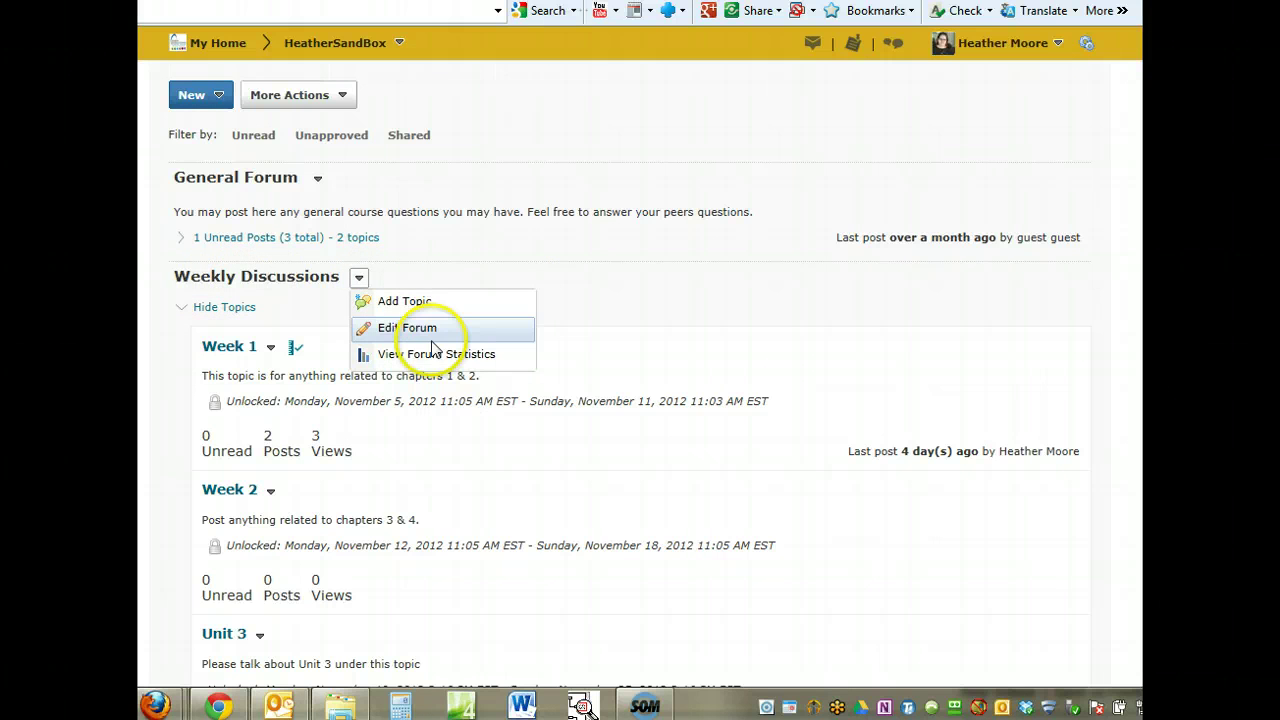
{"action": "left_click", "coordinate": [286, 309]}
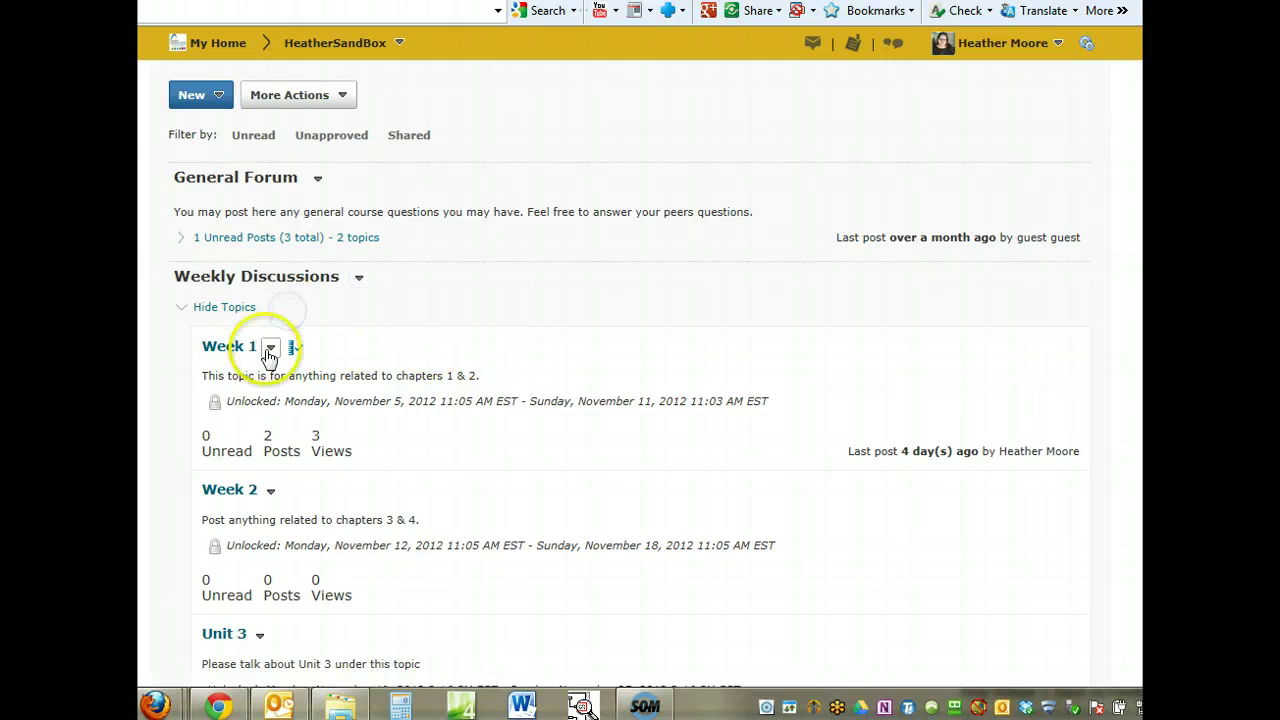
{"action": "left_click", "coordinate": [270, 347]}
{"action": "left_click", "coordinate": [326, 374]}
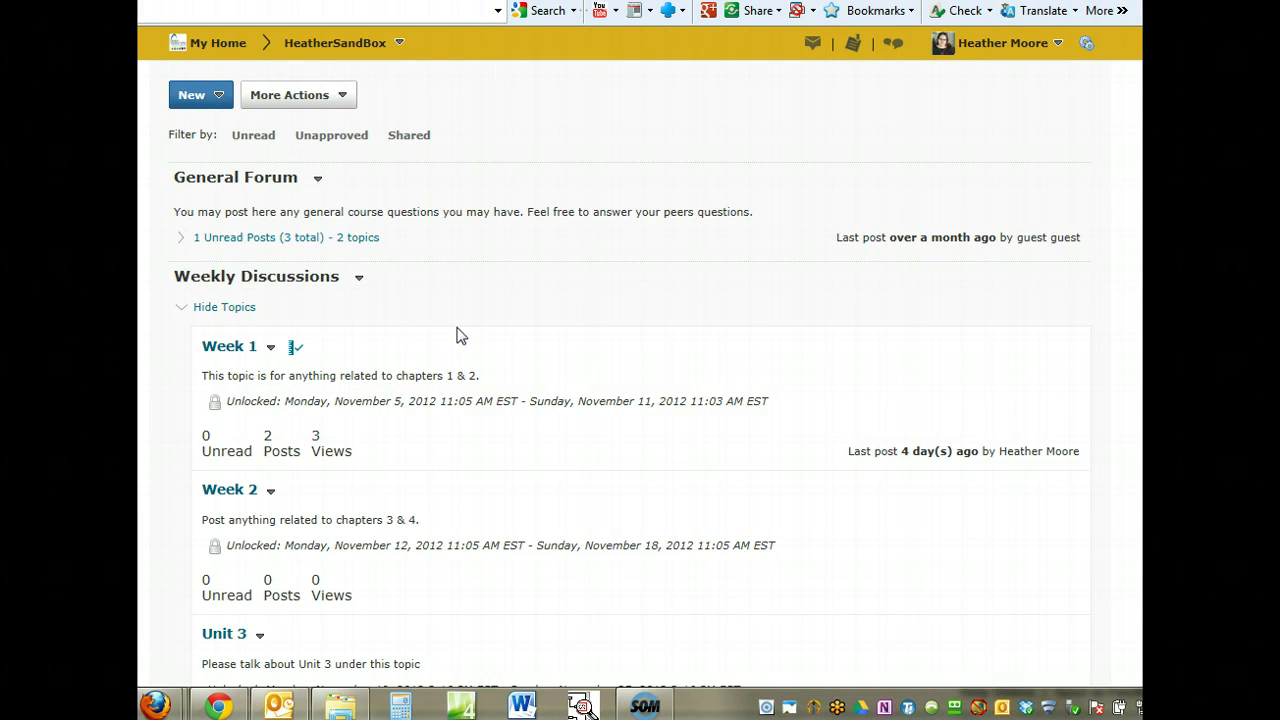
{"action": "scroll", "coordinate": [628, 324], "scroll_direction": "down", "scroll_amount": 1}
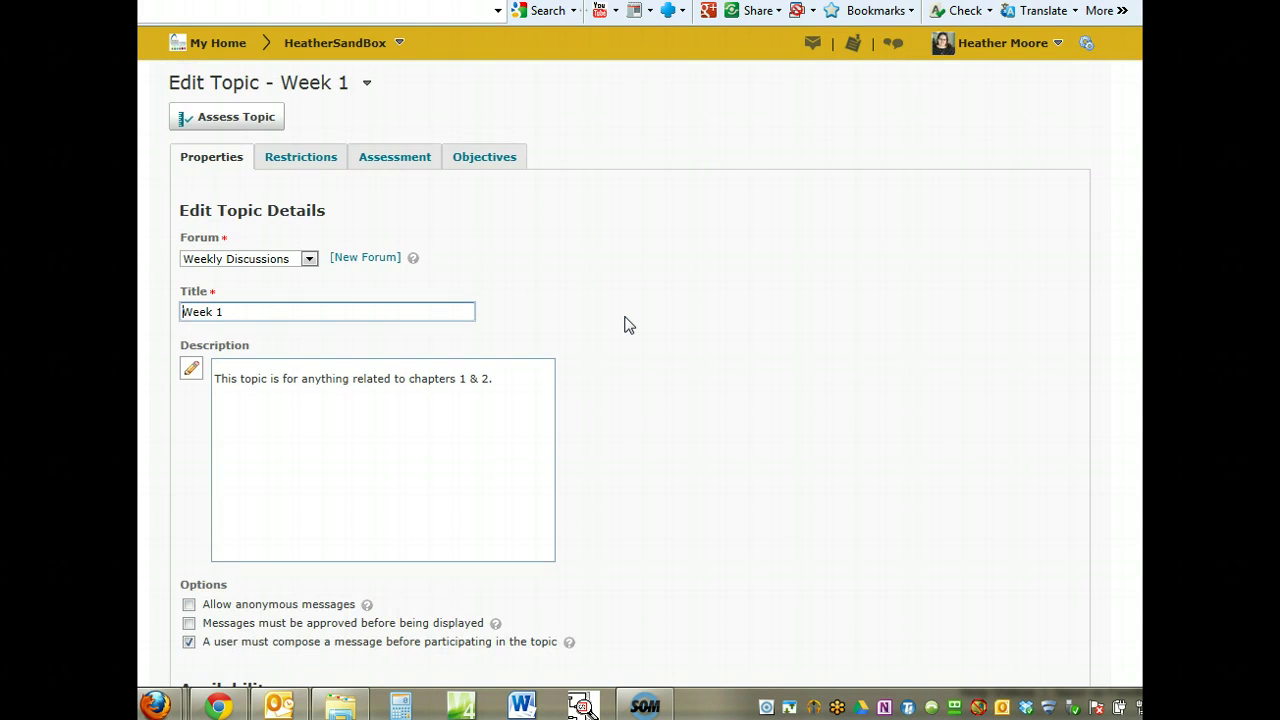
{"action": "scroll", "coordinate": [628, 324], "scroll_direction": "down", "scroll_amount": 6}
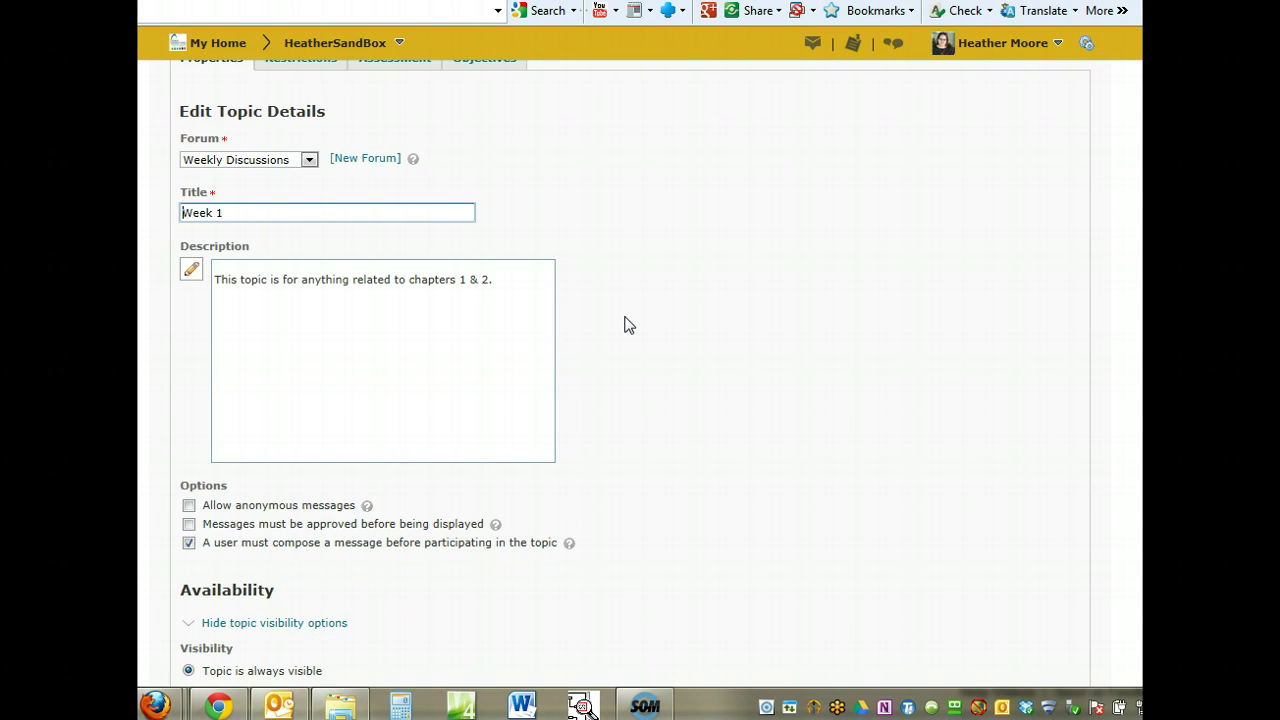
{"action": "scroll", "coordinate": [607, 342], "scroll_direction": "down", "scroll_amount": 1}
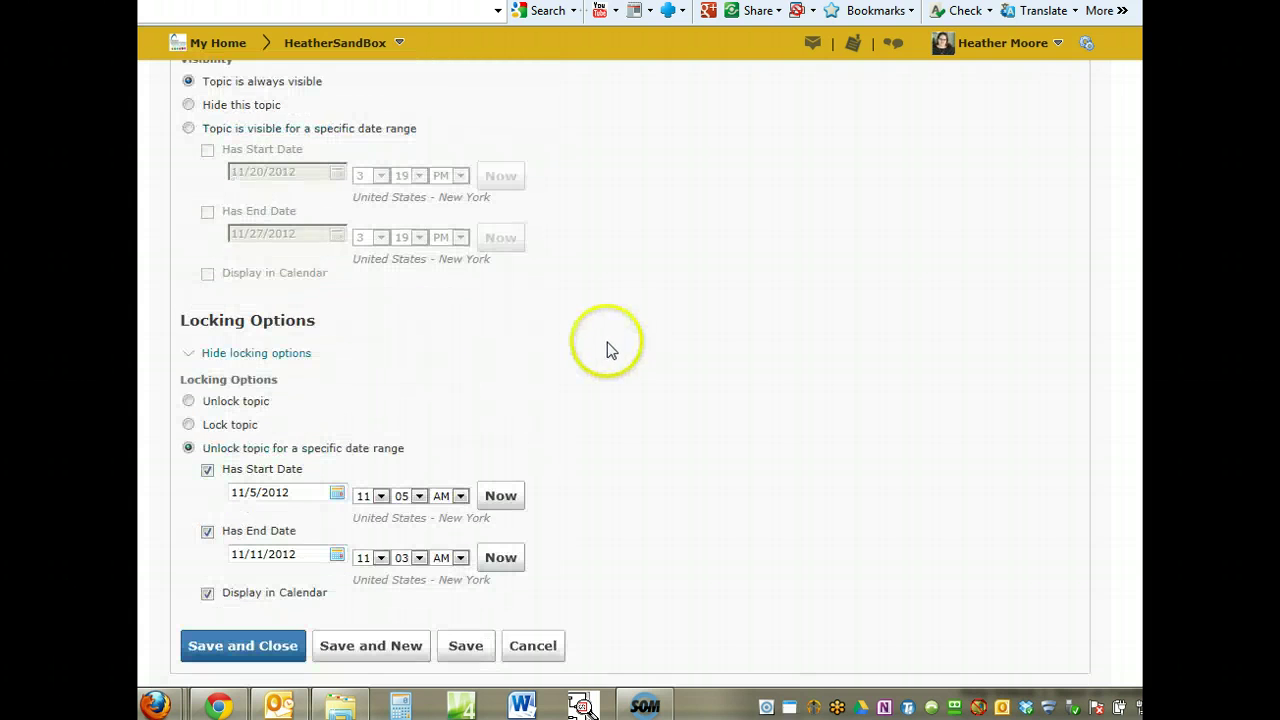
{"action": "scroll", "coordinate": [555, 400], "scroll_direction": "up", "scroll_amount": 1}
{"action": "scroll", "coordinate": [555, 400], "scroll_direction": "up", "scroll_amount": 7}
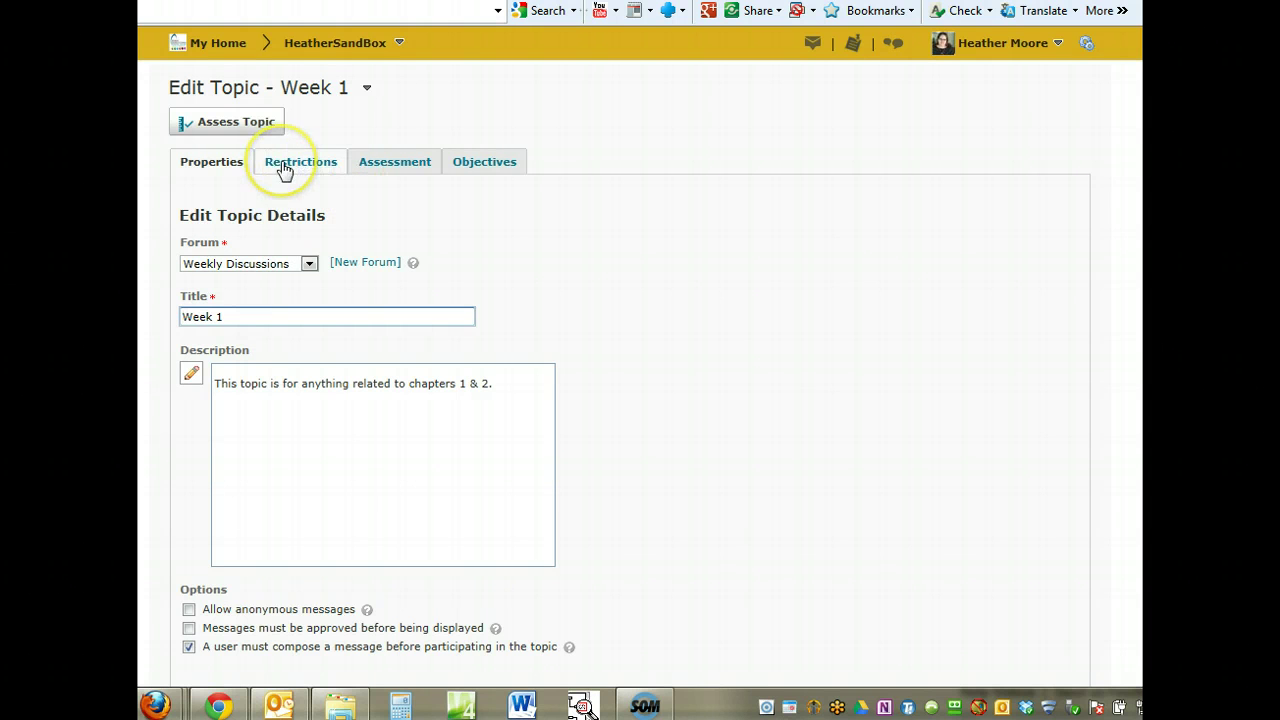
Review Week 1's release restrictions, then view its assessment settings
{"action": "left_click", "coordinate": [284, 168]}
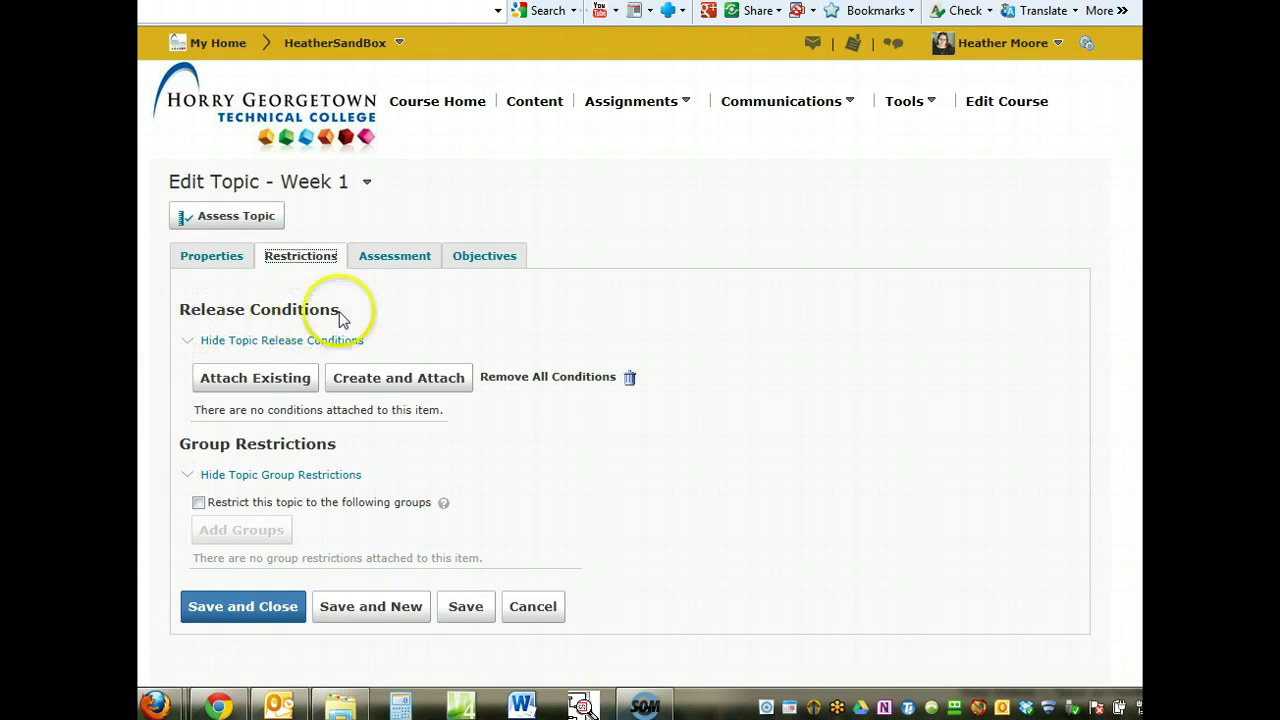
{"action": "left_click", "coordinate": [392, 308]}
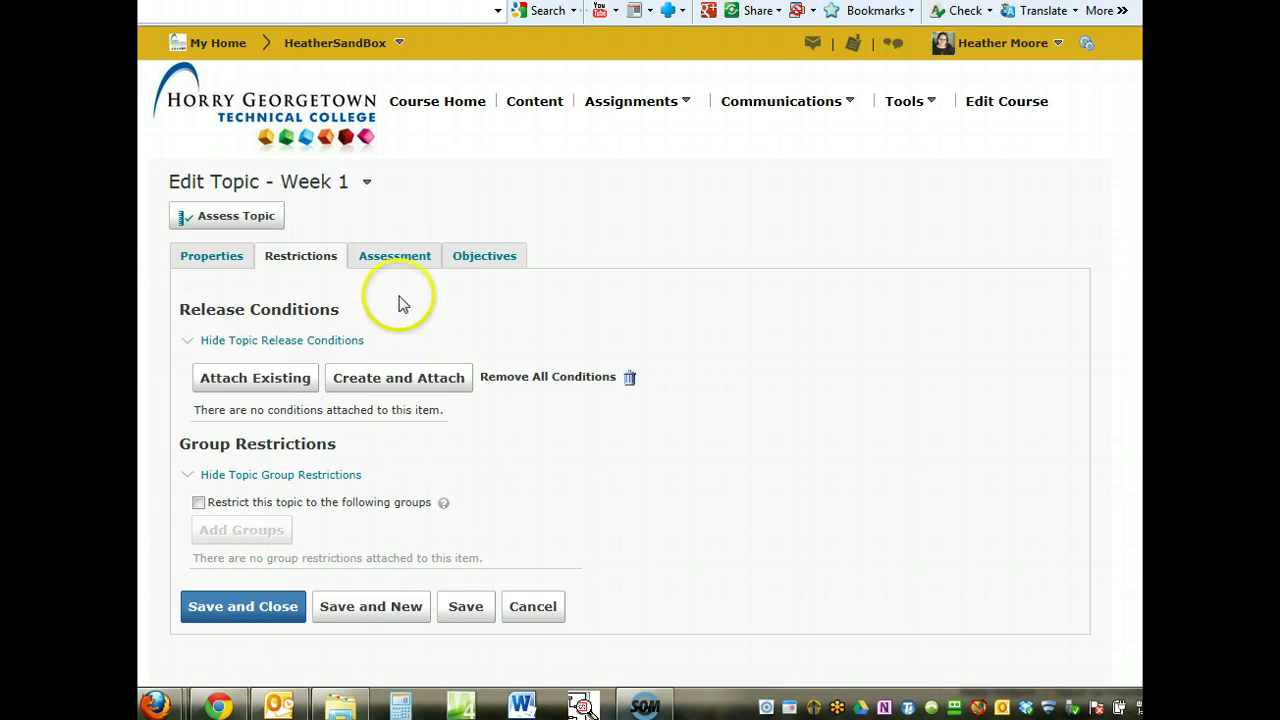
{"action": "left_click", "coordinate": [393, 257]}
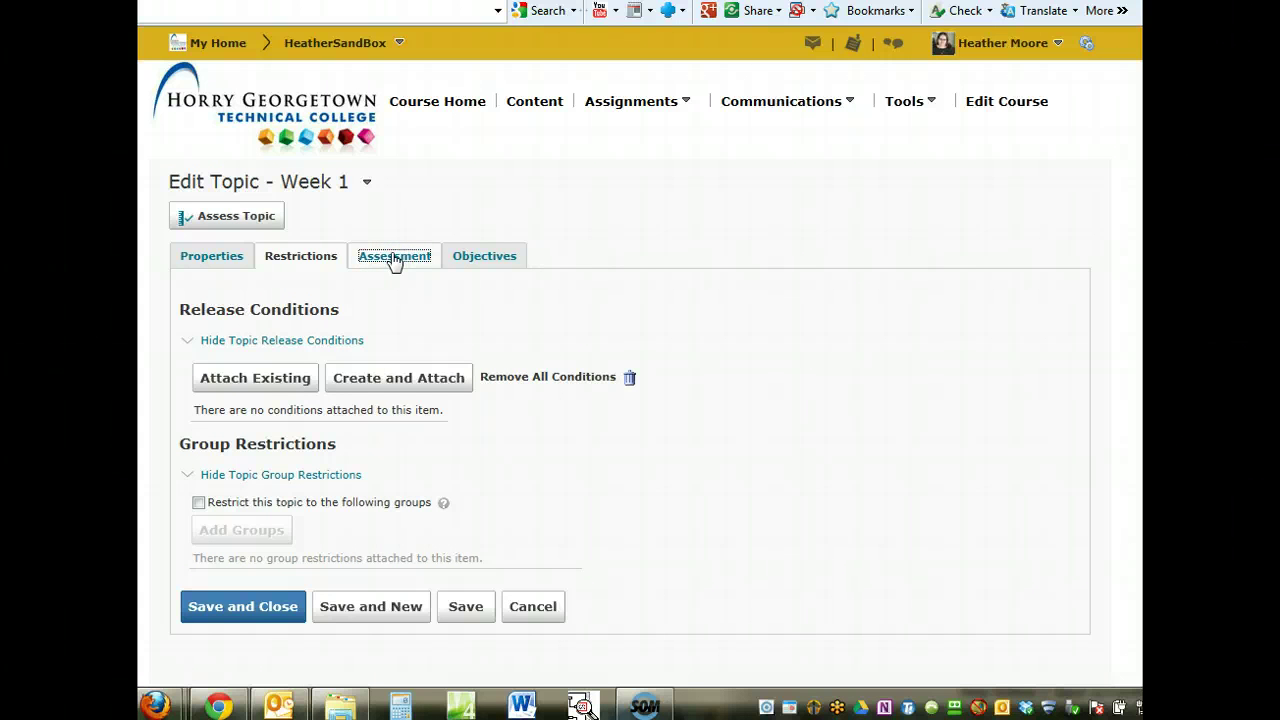
{"action": "left_click", "coordinate": [305, 292]}
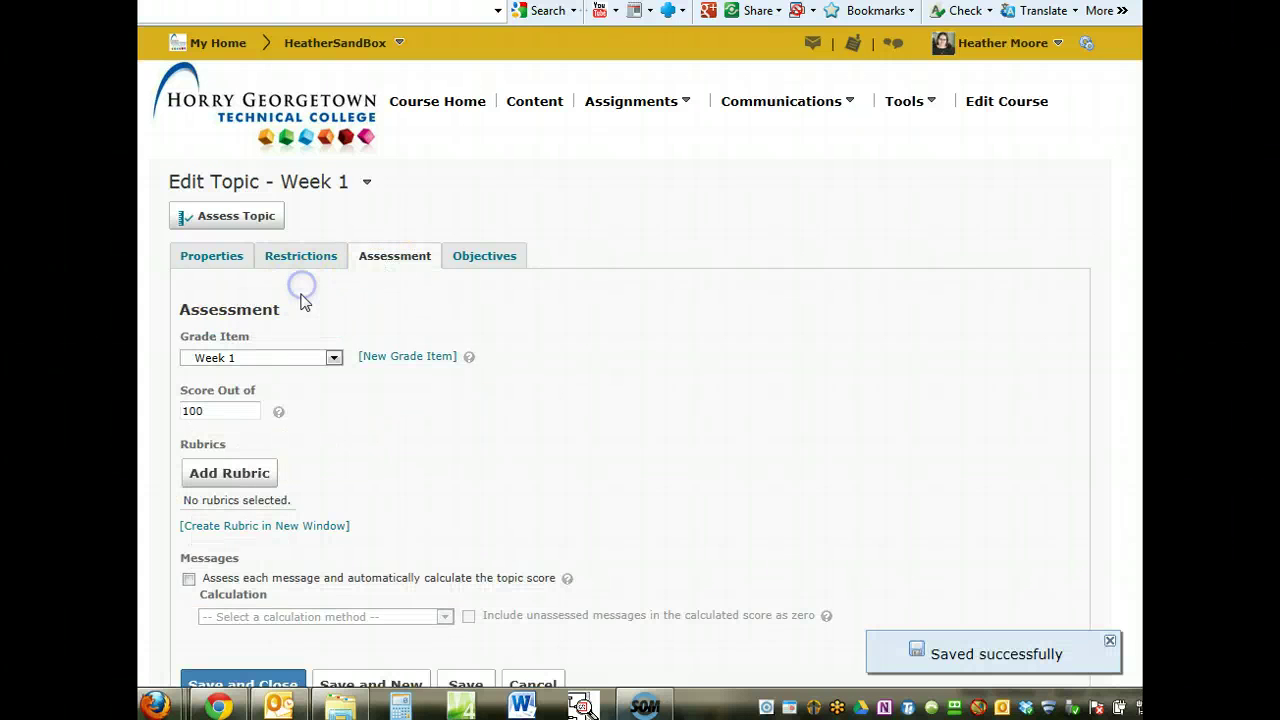
Link the Week 1 topic to the Week 1 grade item out of 100, leaving per-message scoring off
{"action": "left_click", "coordinate": [205, 360]}
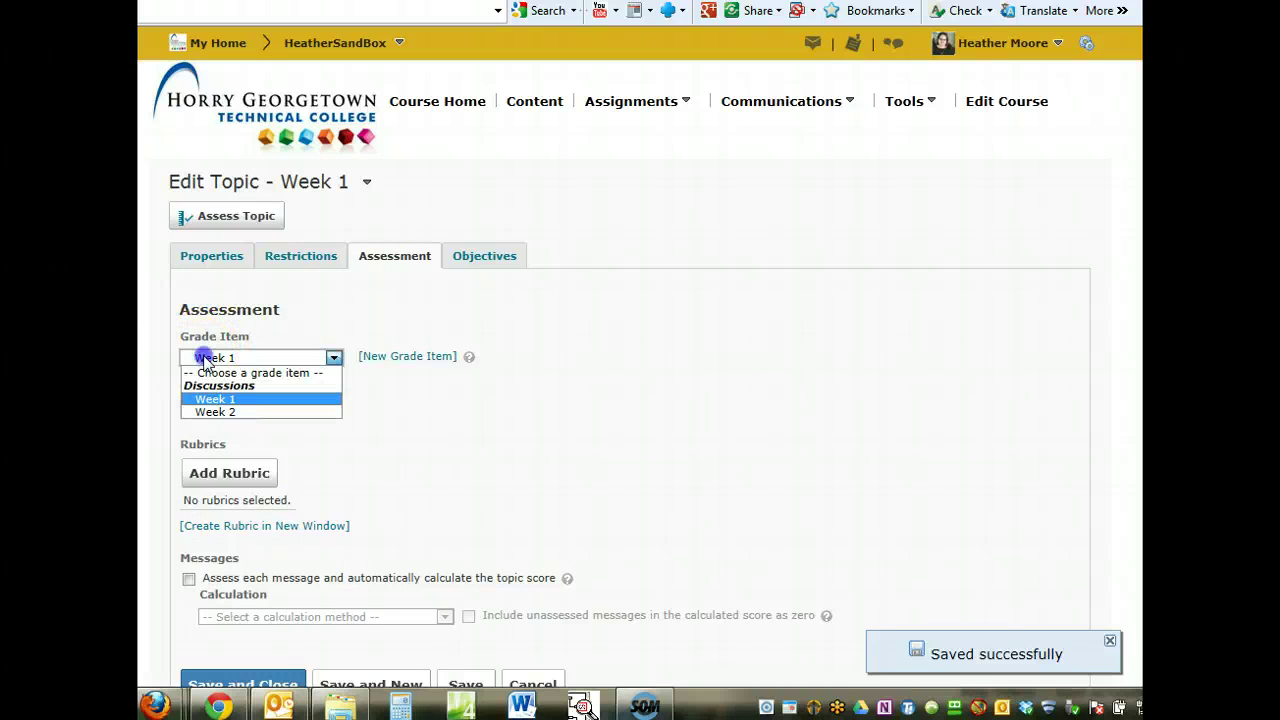
{"action": "left_click", "coordinate": [212, 400]}
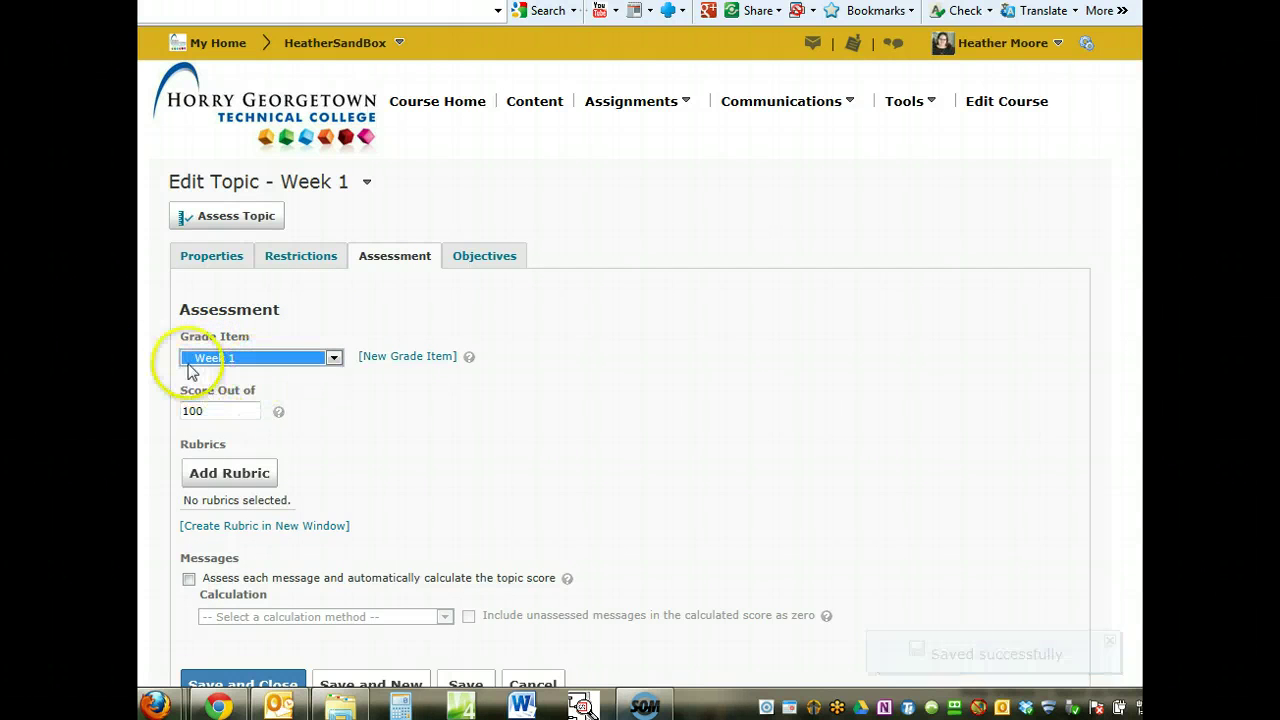
{"action": "left_click", "coordinate": [206, 409]}
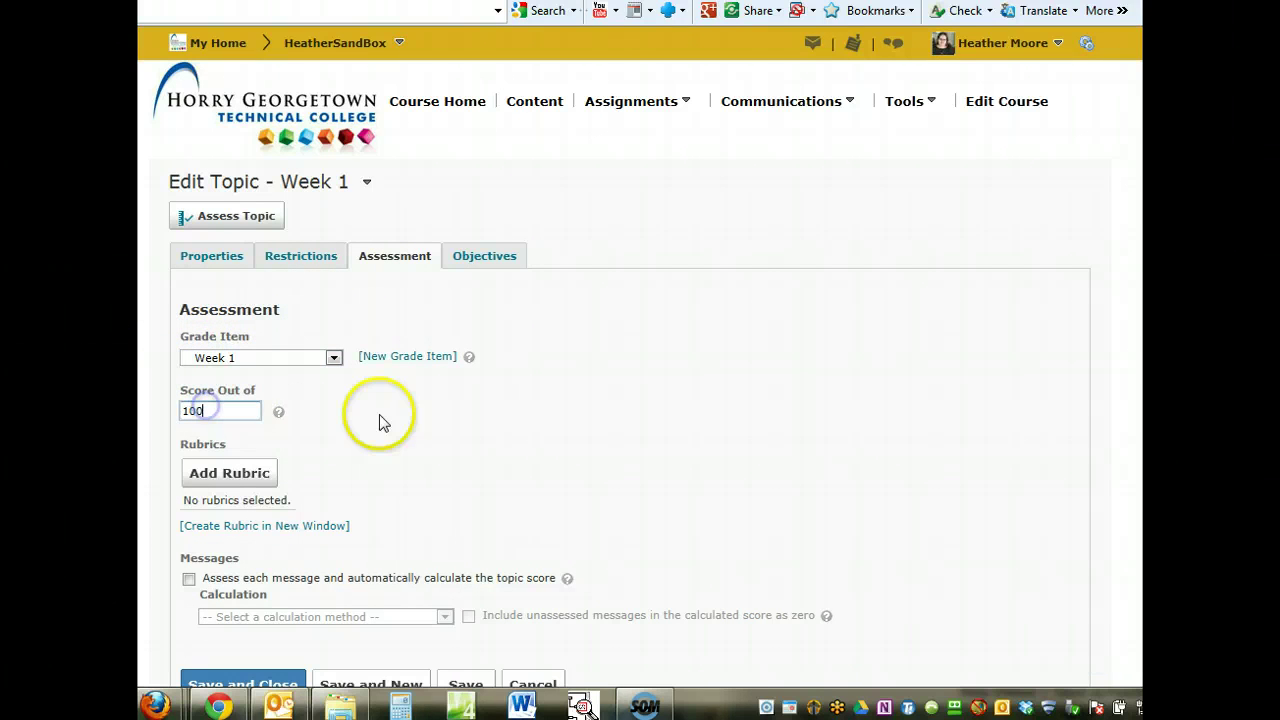
{"action": "scroll", "coordinate": [381, 415], "scroll_direction": "down", "scroll_amount": 1}
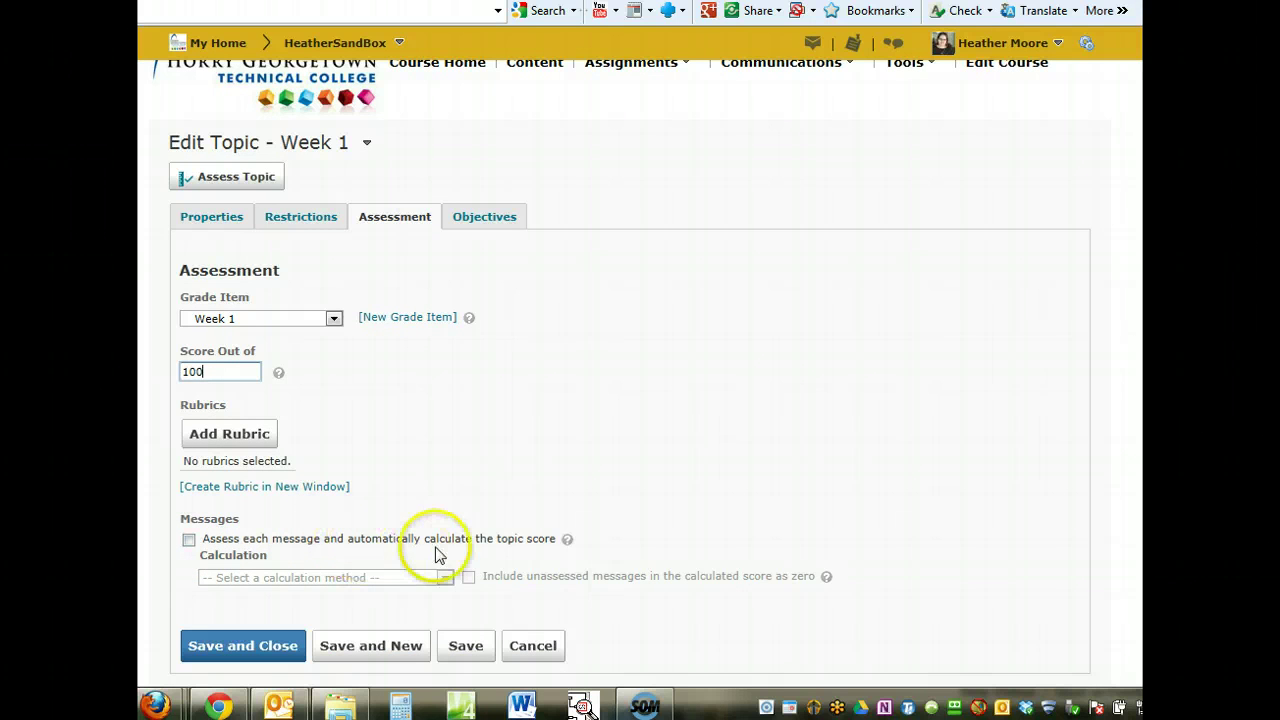
{"action": "left_click", "coordinate": [189, 541]}
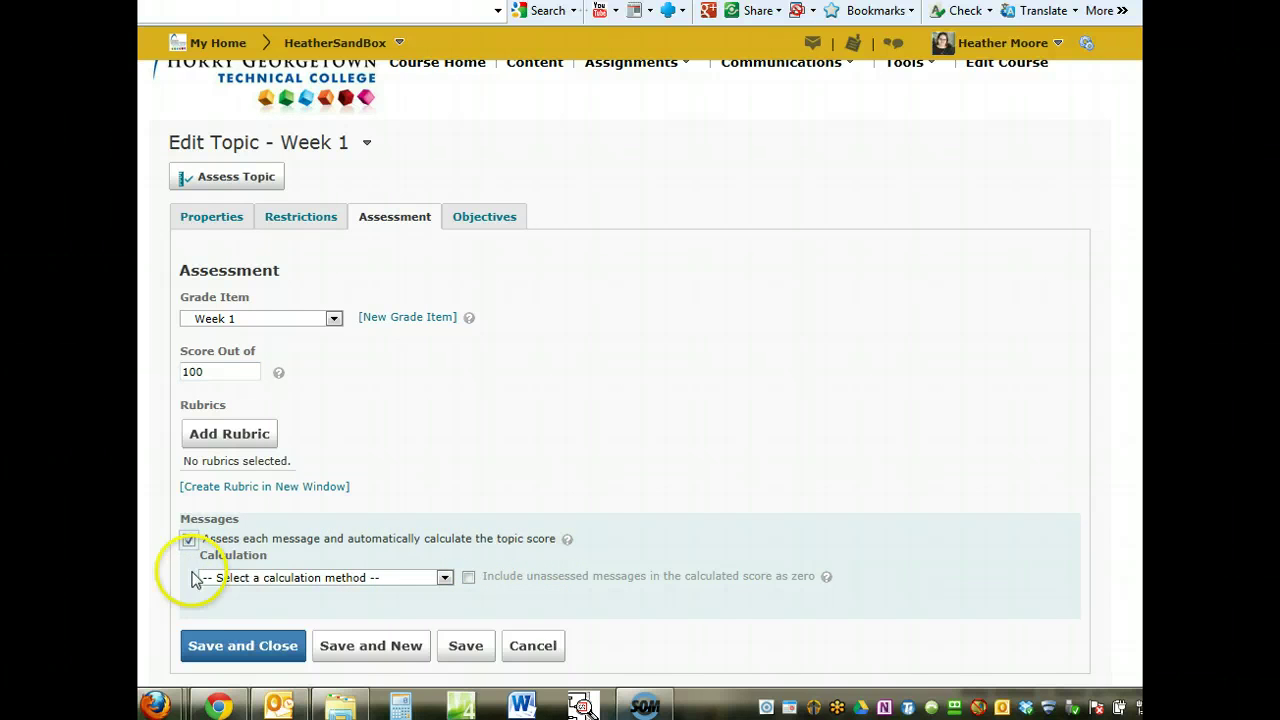
{"action": "left_click", "coordinate": [348, 580]}
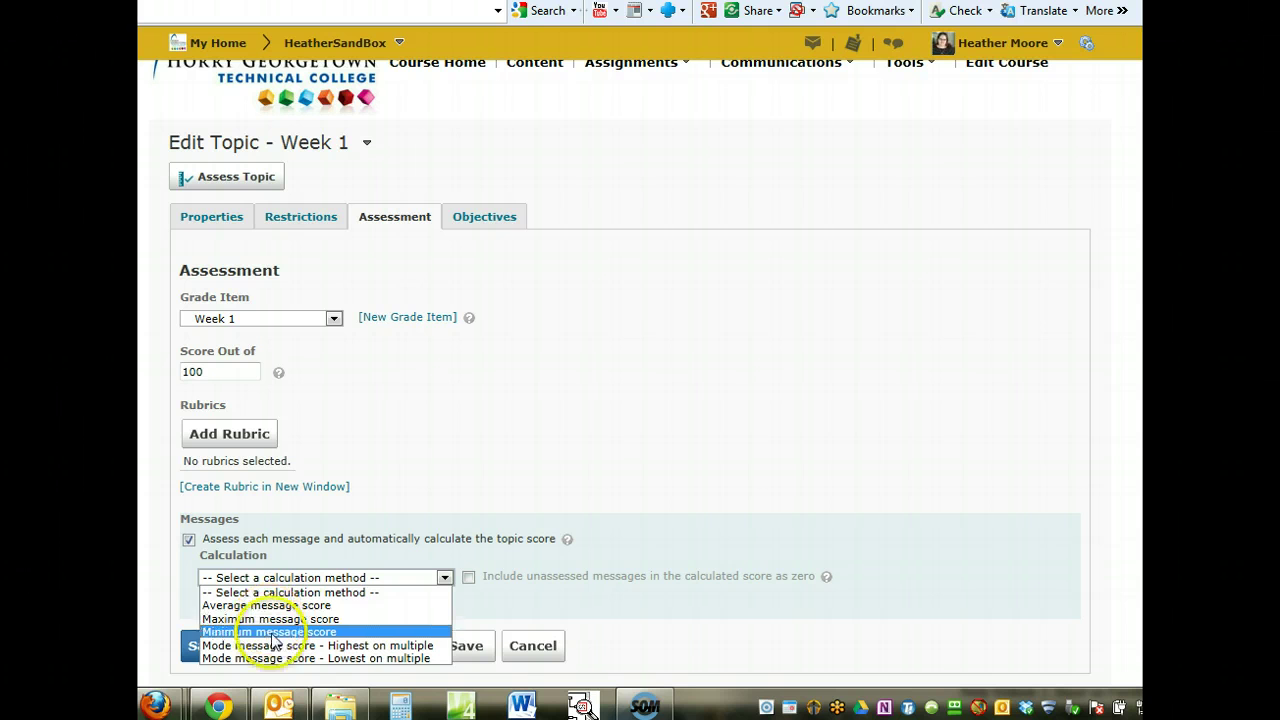
{"action": "left_click", "coordinate": [320, 563]}
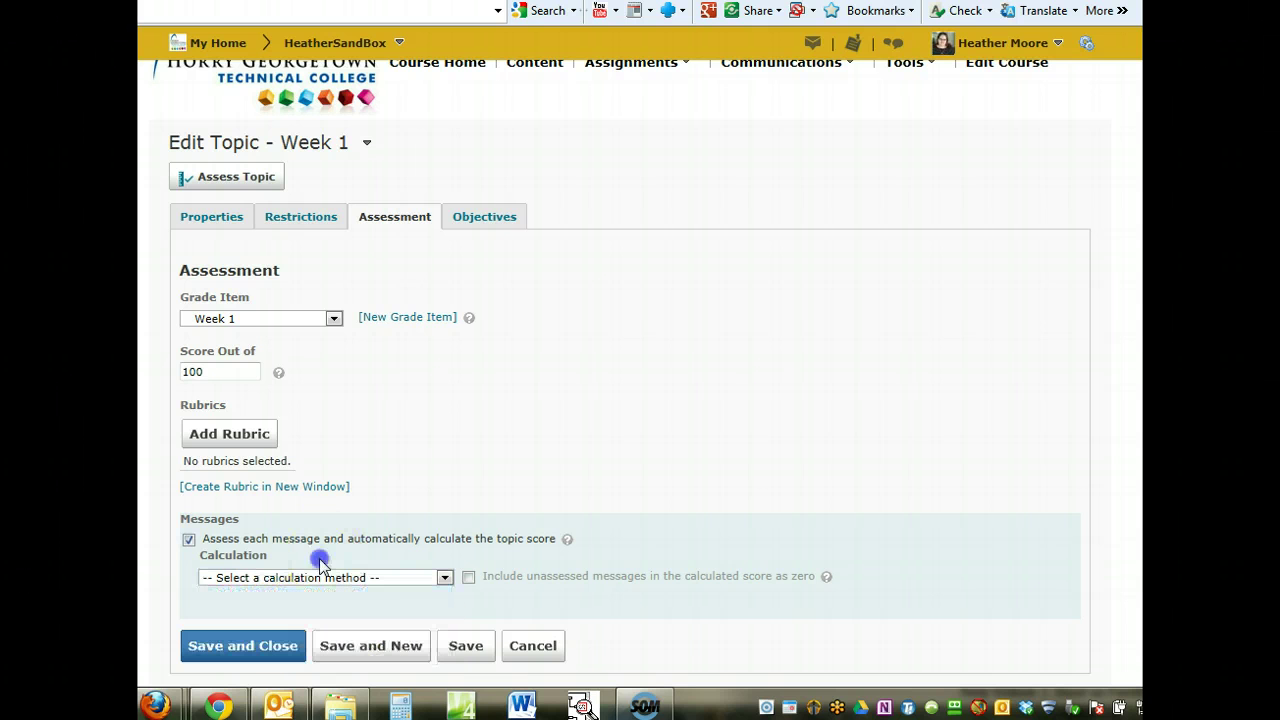
{"action": "left_click", "coordinate": [188, 539]}
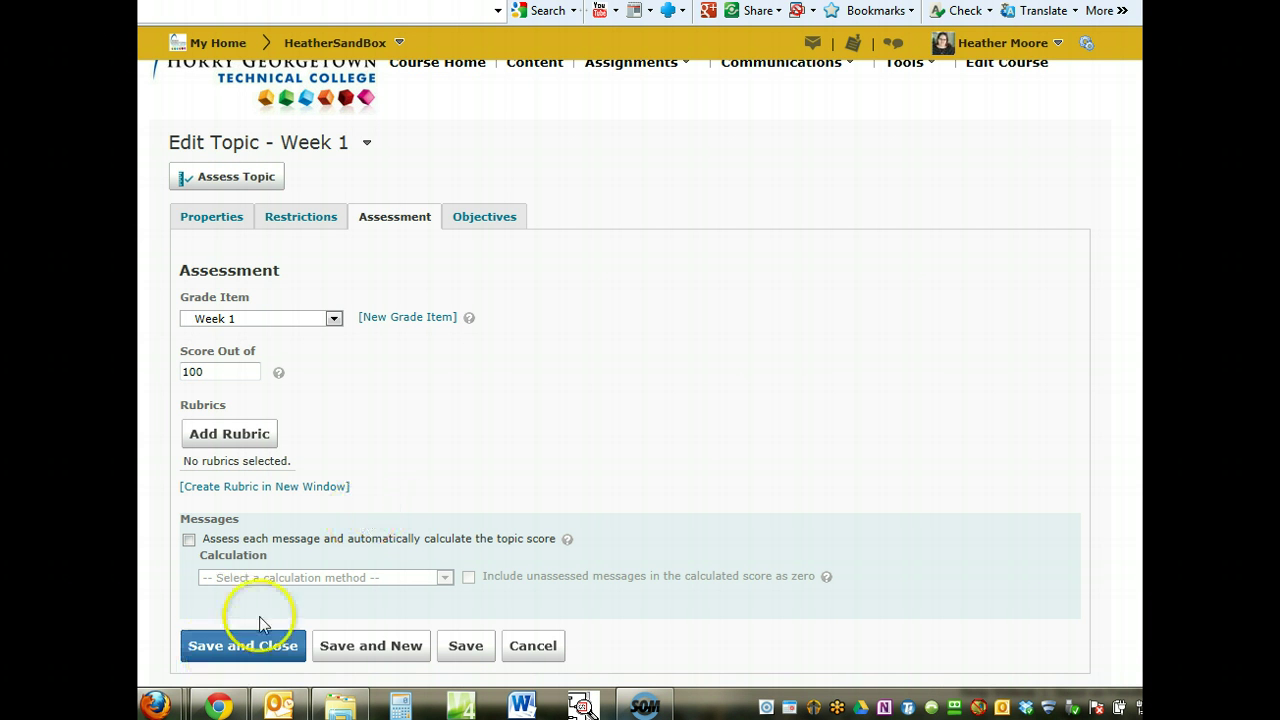
{"action": "left_click", "coordinate": [481, 219]}
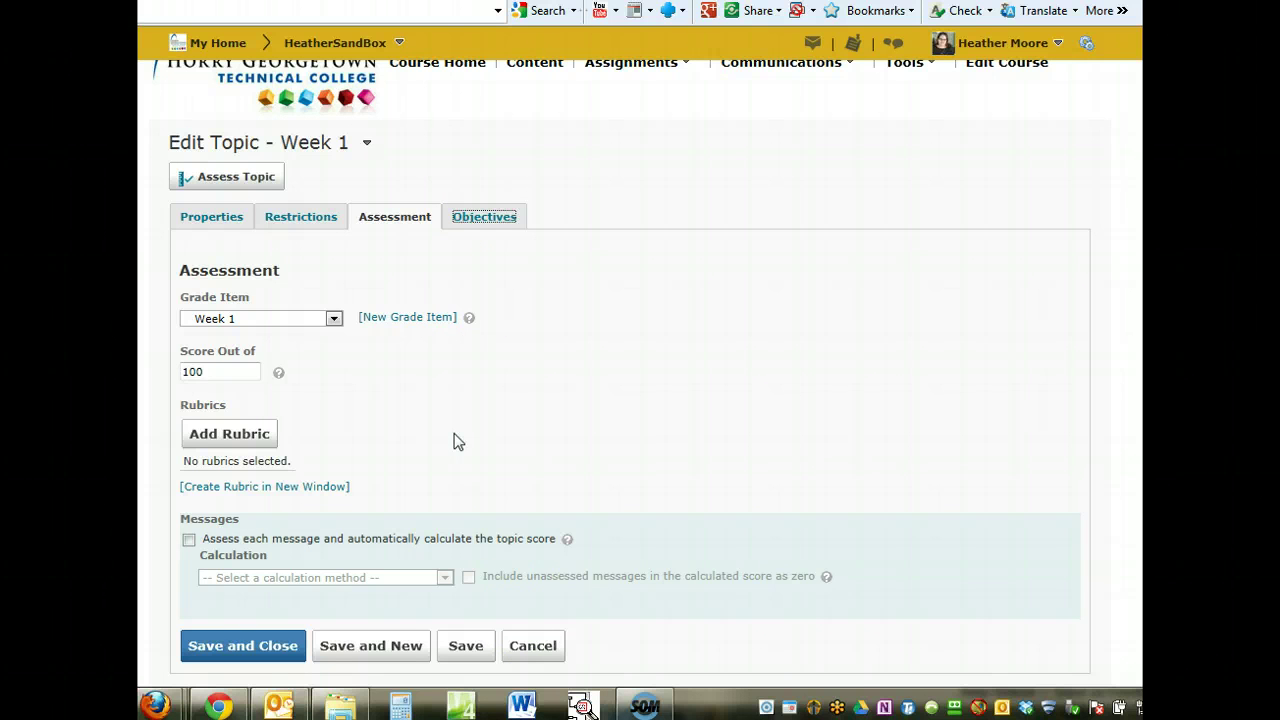
Save the Week 1 topic and view its Objectives page, which lists no learning objectives
{"action": "left_click", "coordinate": [482, 386]}
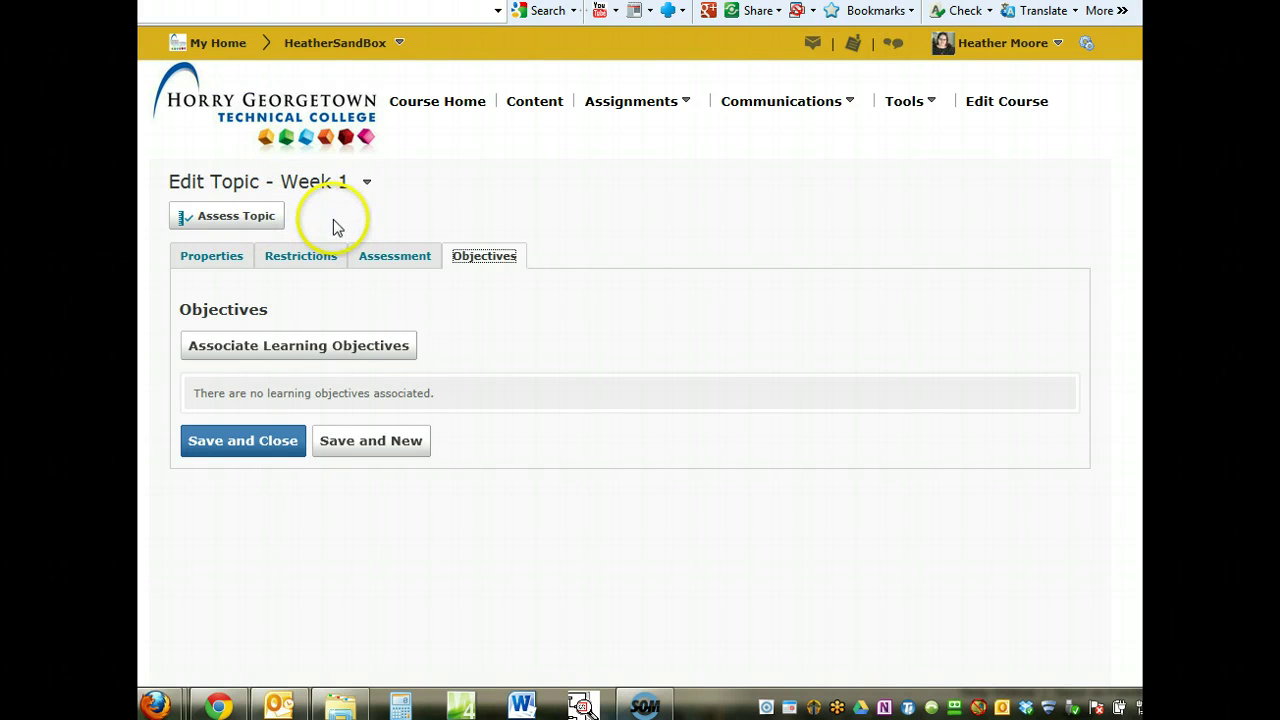
{"action": "left_click", "coordinate": [237, 217]}
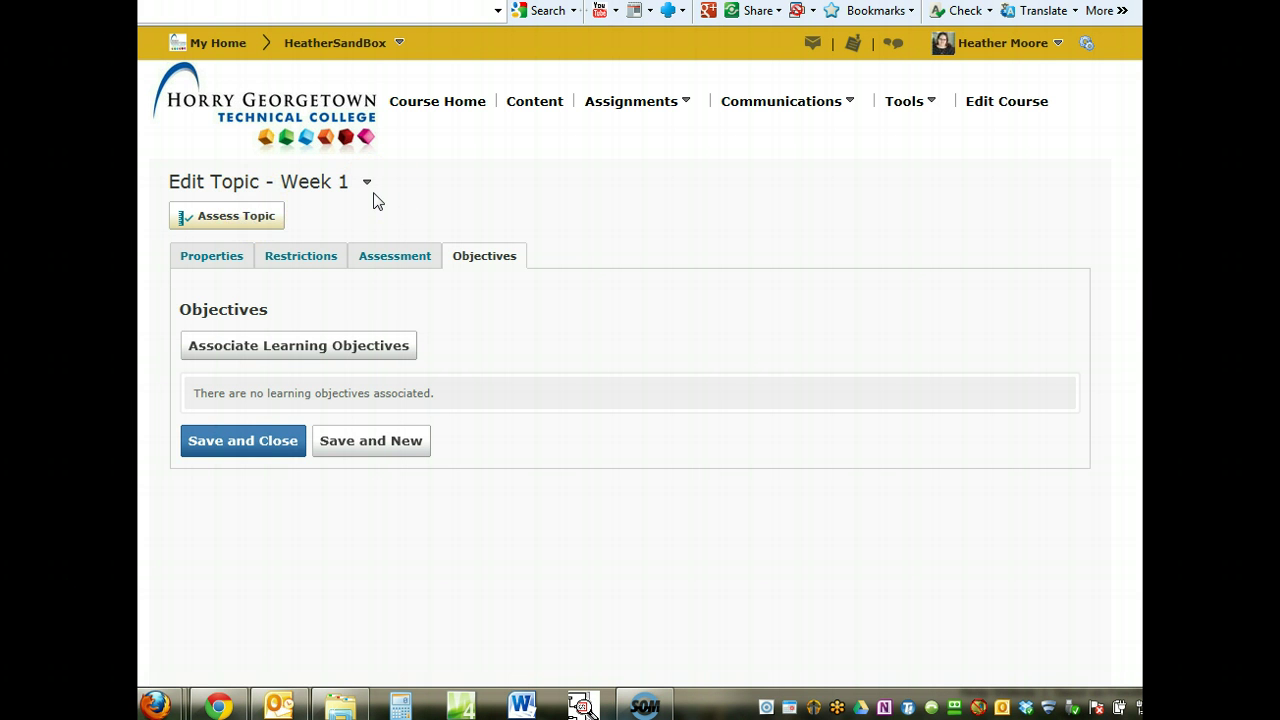
Open the Assess Topic student score list for Week 1
{"action": "left_click", "coordinate": [248, 220]}
{"action": "left_click", "coordinate": [468, 333]}
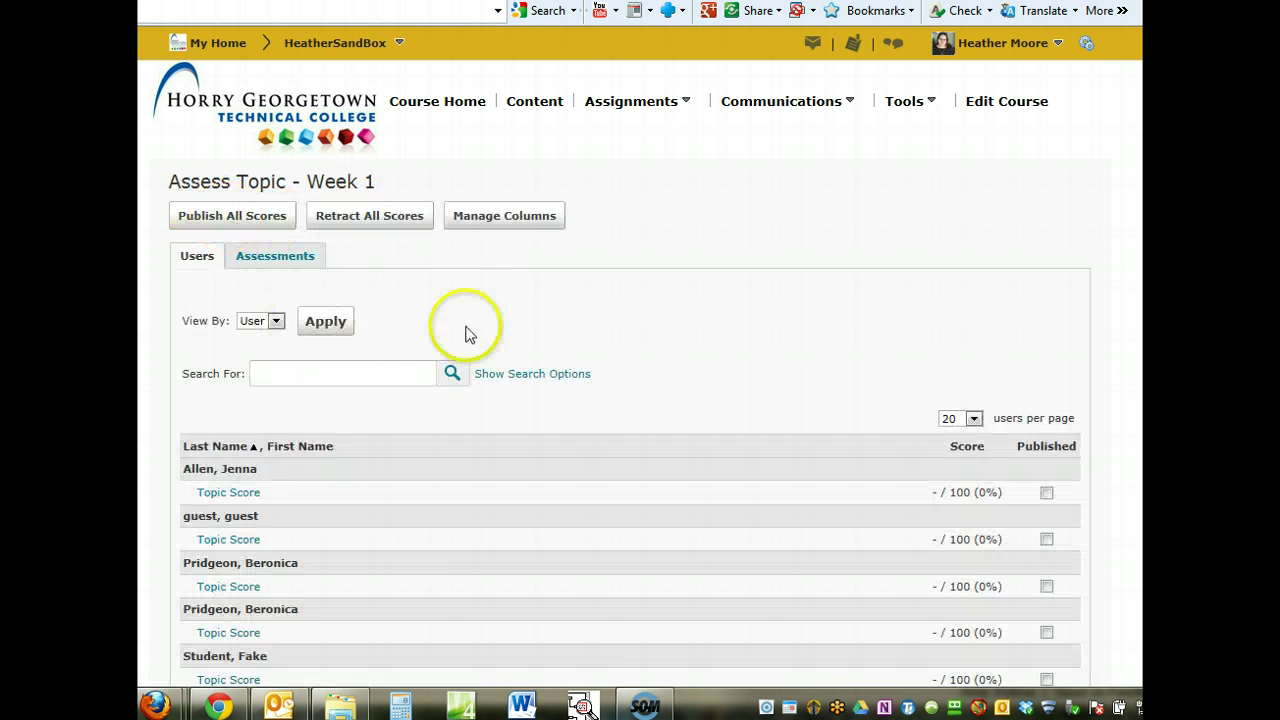
{"action": "scroll", "coordinate": [631, 306], "scroll_direction": "down", "scroll_amount": 3}
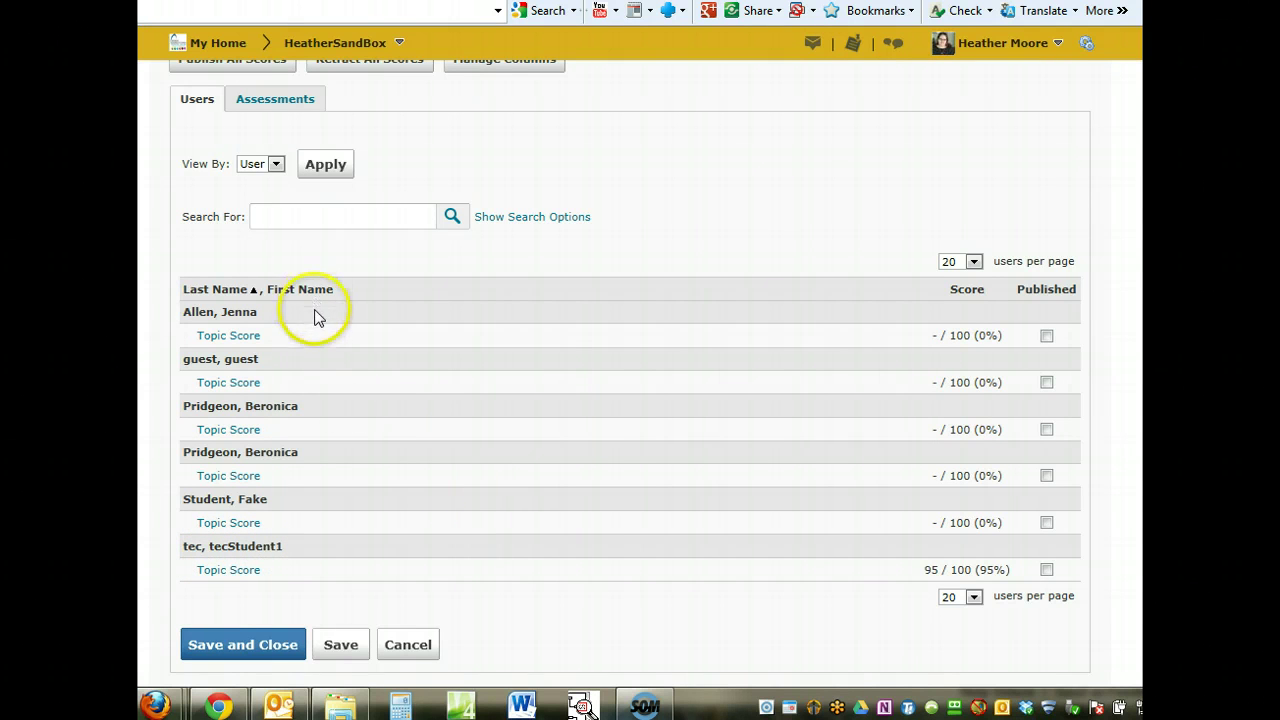
{"action": "scroll", "coordinate": [349, 357], "scroll_direction": "up", "scroll_amount": 1}
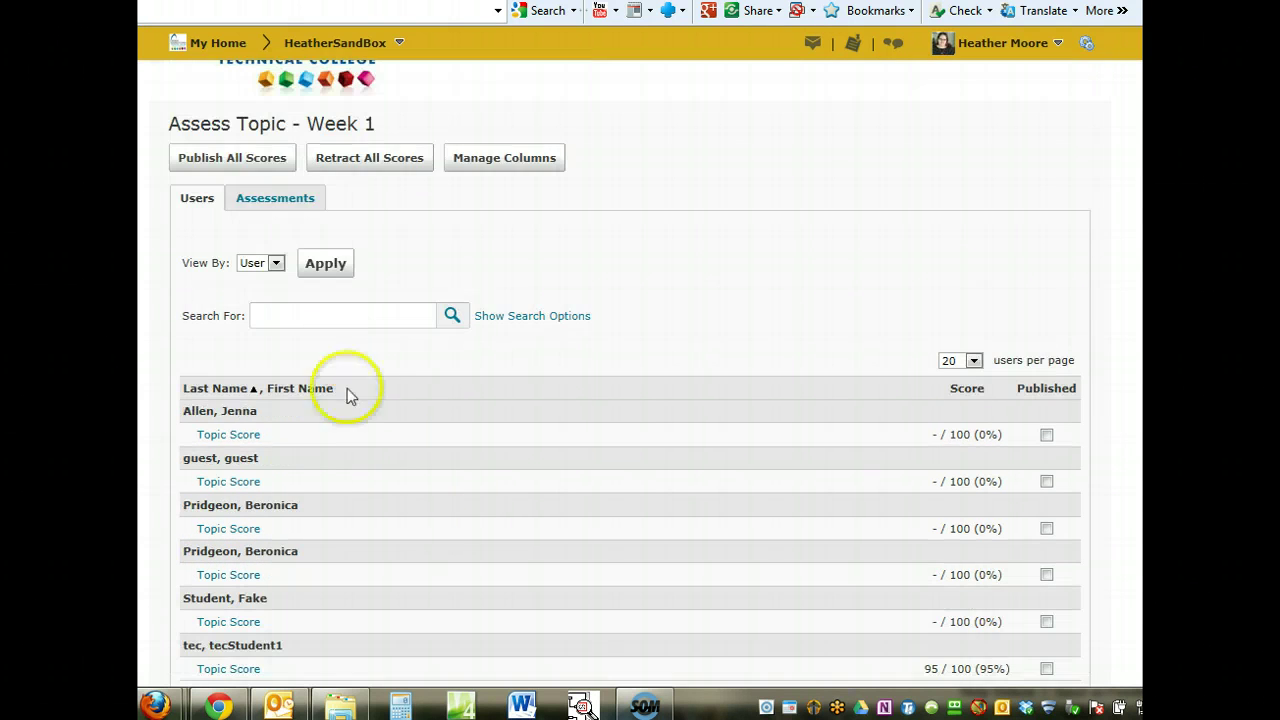
Enter a topic score of 58 for the first student and mark it Published
{"action": "left_click", "coordinate": [226, 436]}
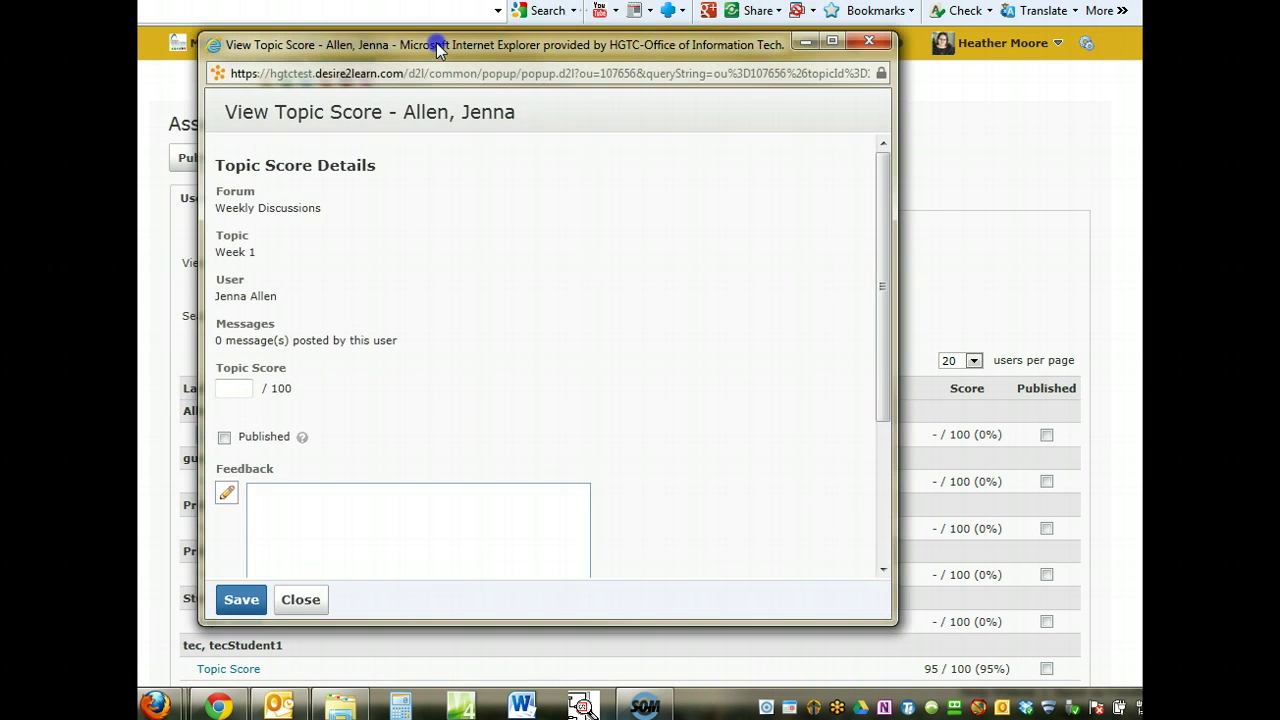
{"action": "scroll", "coordinate": [322, 382], "scroll_direction": "down", "scroll_amount": 2}
{"action": "scroll", "coordinate": [322, 382], "scroll_direction": "down", "scroll_amount": 1}
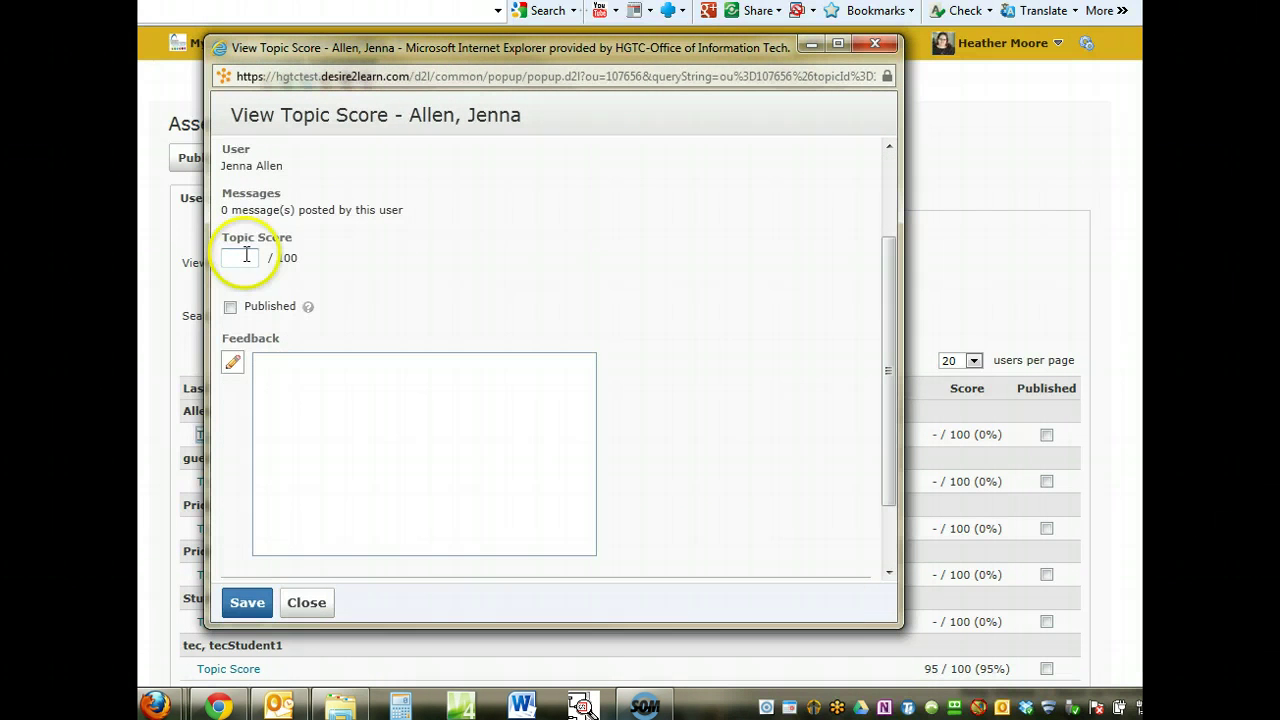
{"action": "left_click", "coordinate": [242, 257]}
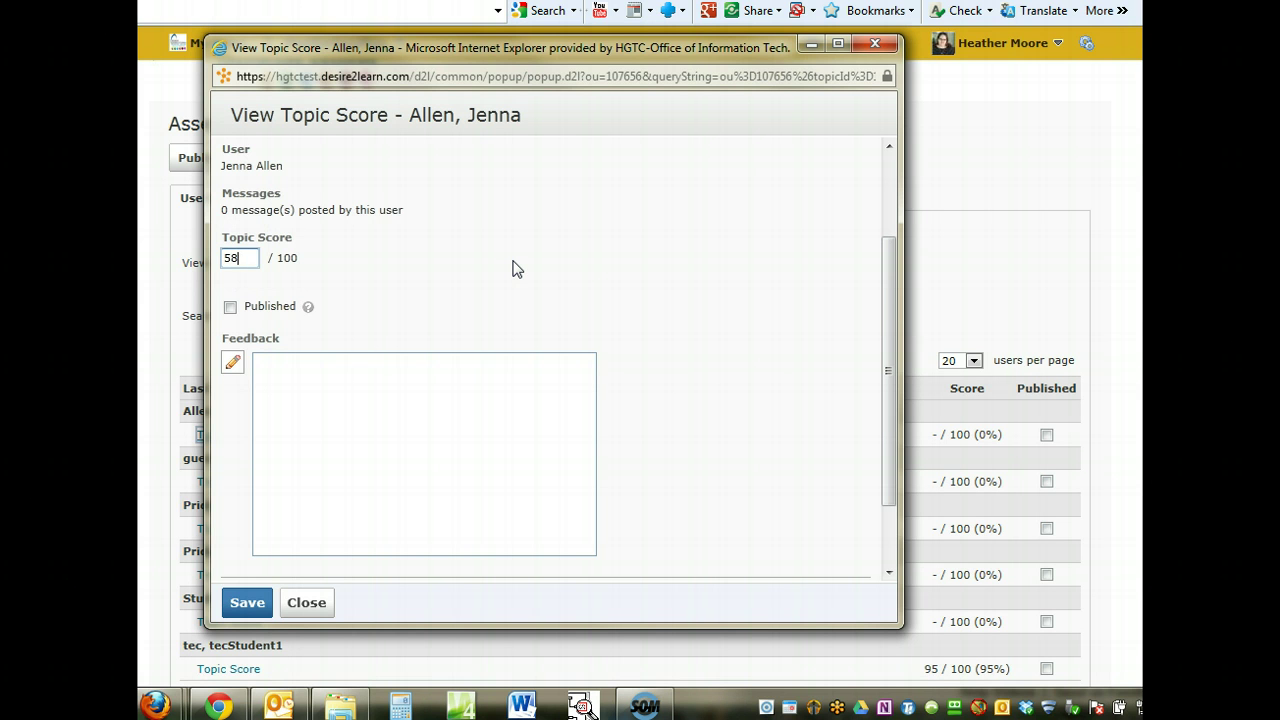
{"action": "type", "text": "58"}
{"action": "scroll", "coordinate": [512, 268], "scroll_direction": "down", "scroll_amount": 2}
{"action": "left_click", "coordinate": [230, 213]}
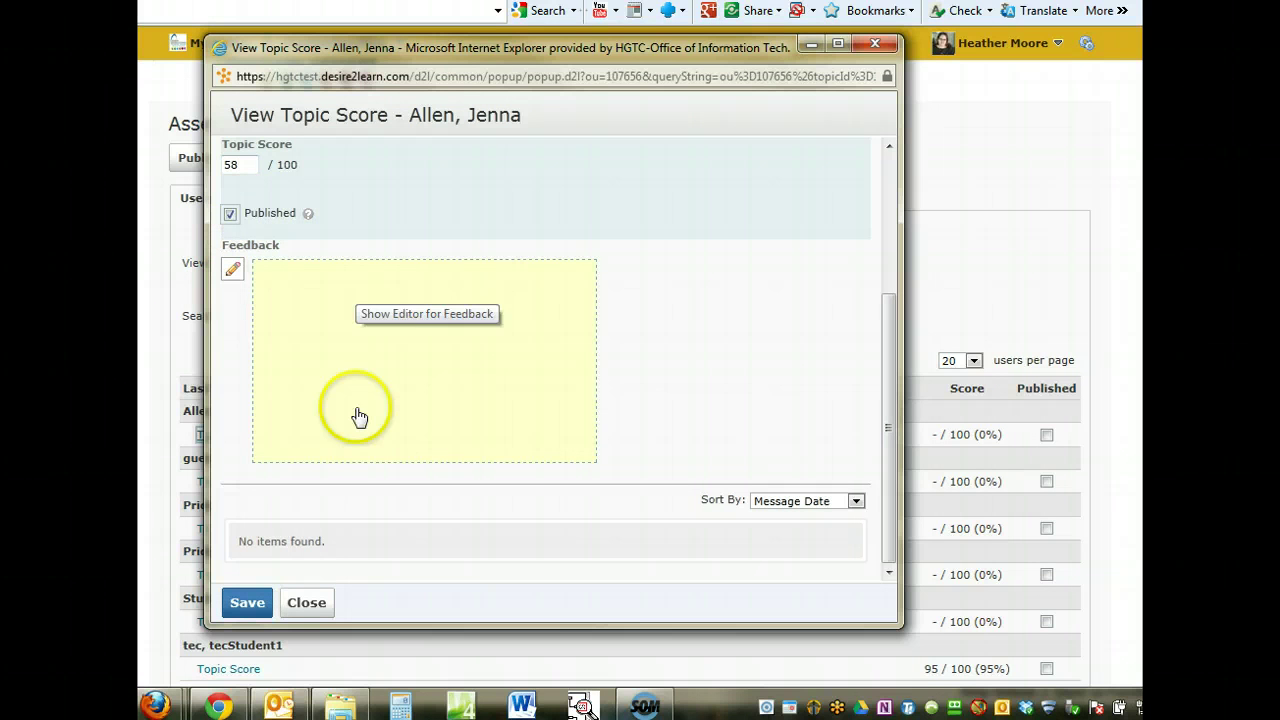
{"action": "scroll", "coordinate": [643, 332], "scroll_direction": "up", "scroll_amount": 4}
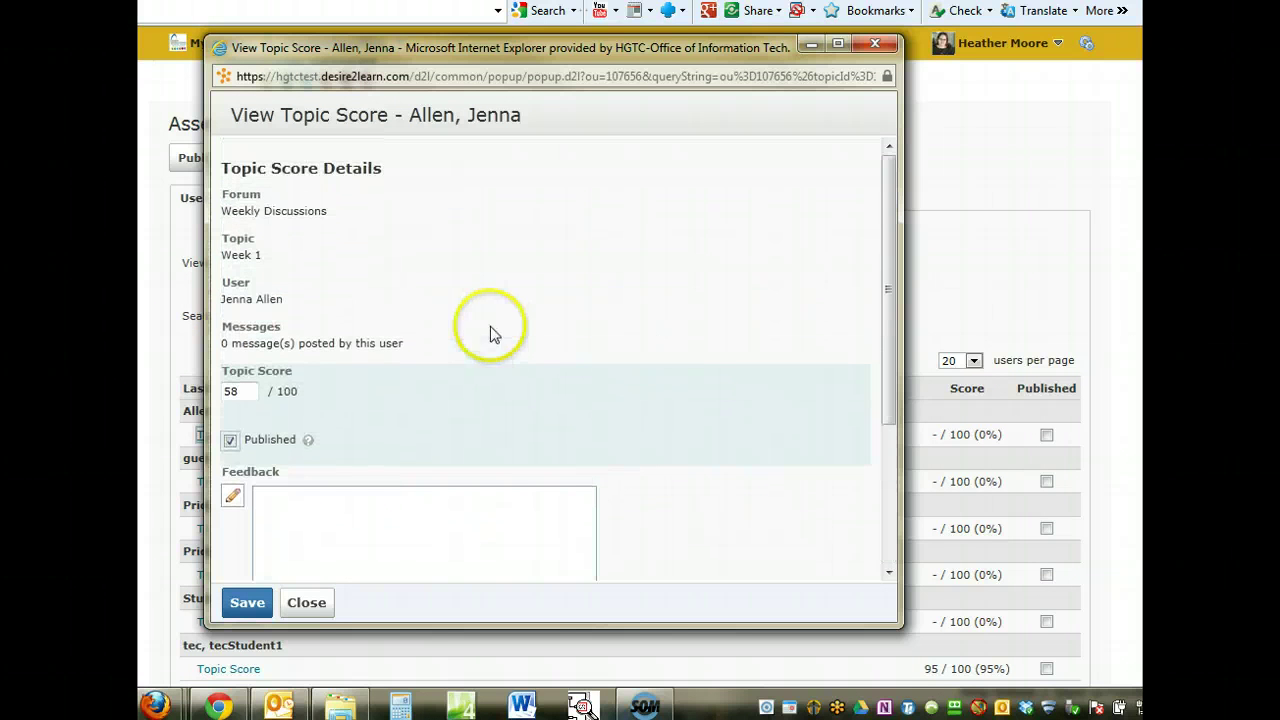
{"action": "scroll", "coordinate": [380, 312], "scroll_direction": "down", "scroll_amount": 4}
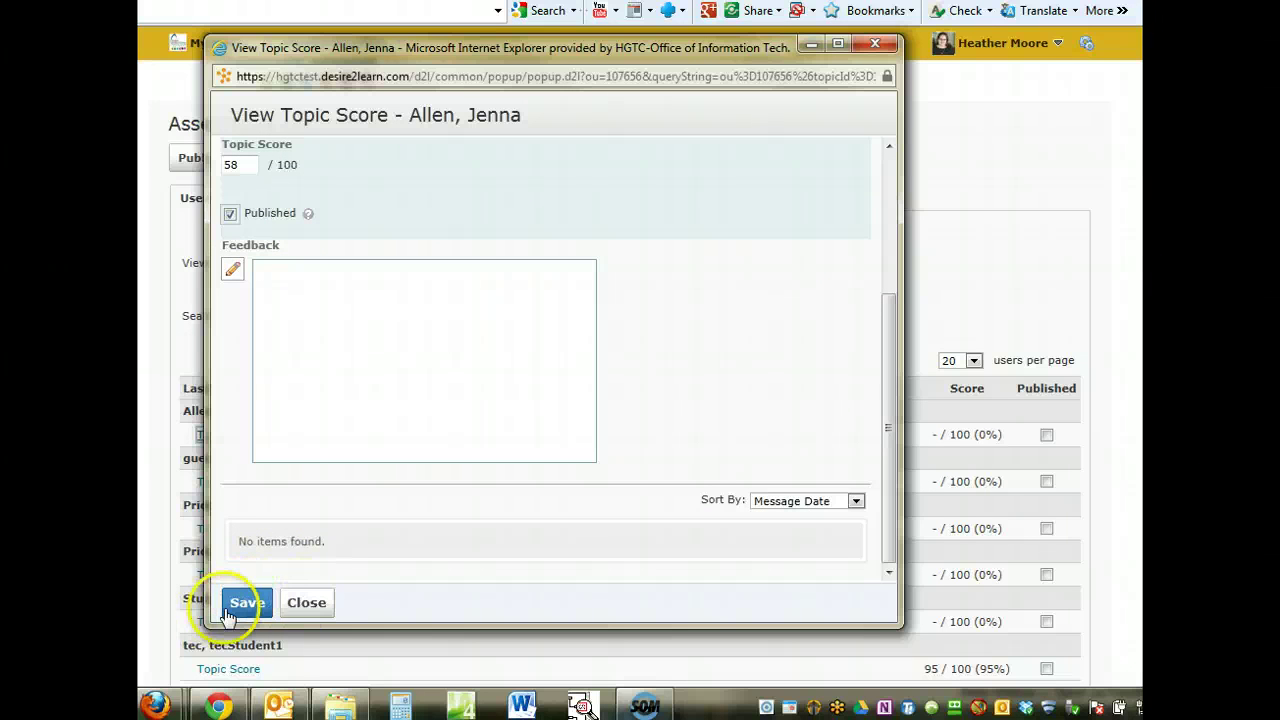
Discard the first student's unsaved 58 score and open the topic score of the student with 95
{"action": "left_click", "coordinate": [230, 610]}
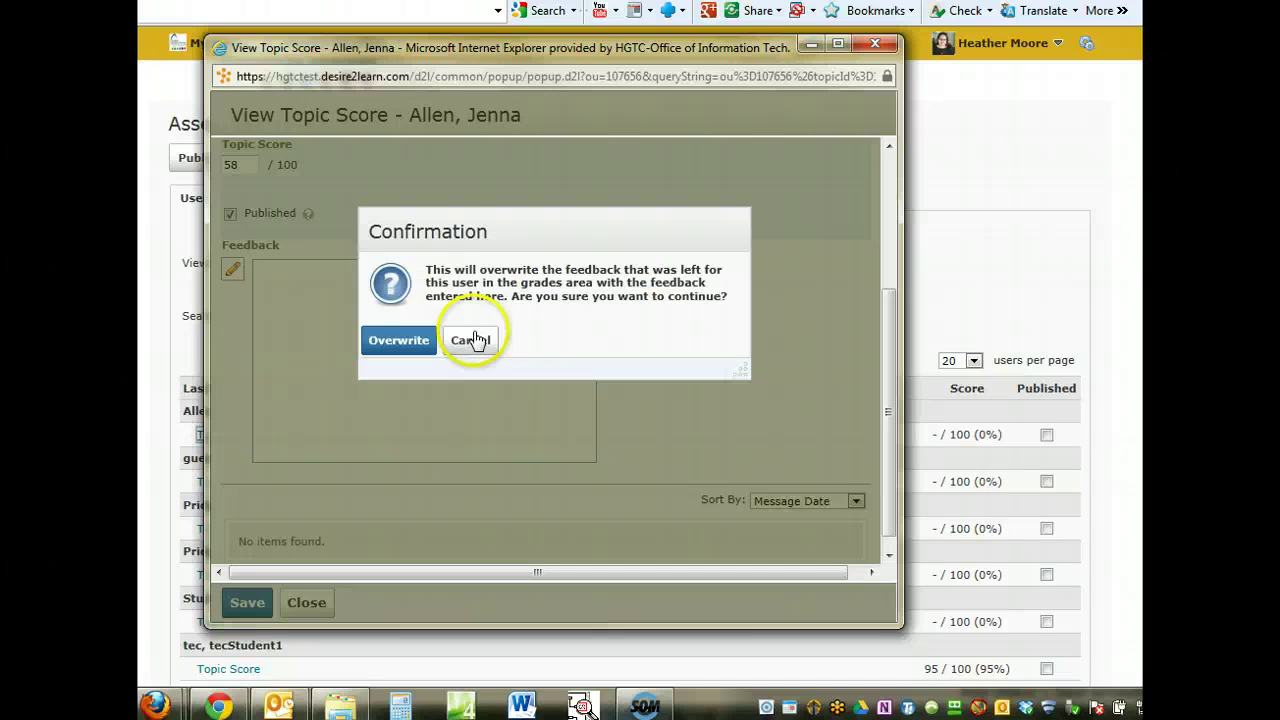
{"action": "left_click", "coordinate": [474, 340]}
{"action": "left_click", "coordinate": [306, 602]}
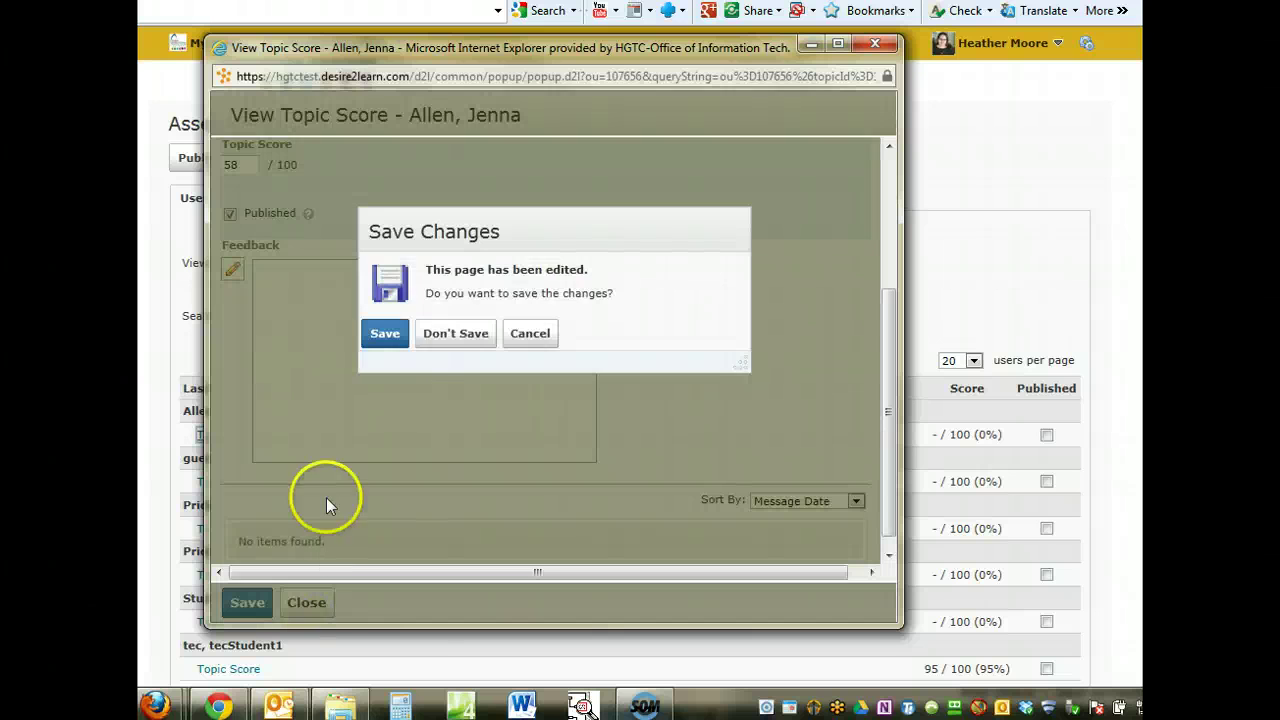
{"action": "left_click", "coordinate": [458, 336]}
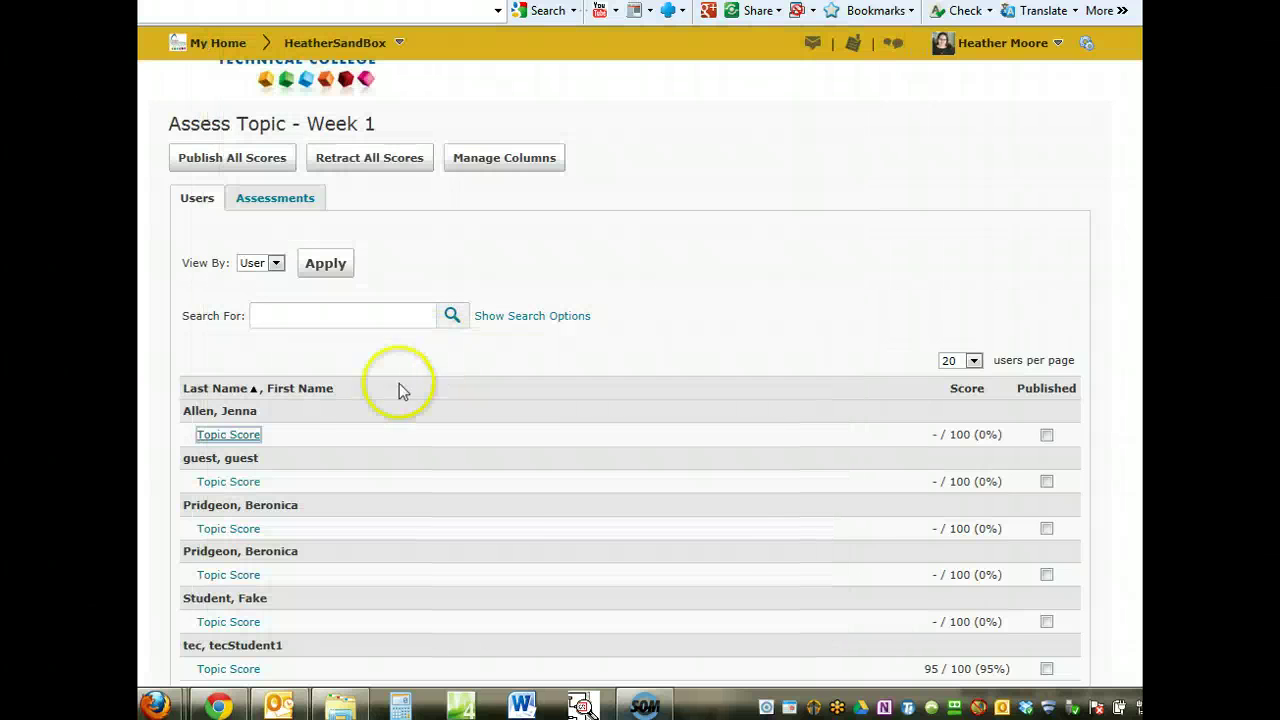
{"action": "scroll", "coordinate": [366, 446], "scroll_direction": "down", "scroll_amount": 2}
{"action": "left_click", "coordinate": [228, 568]}
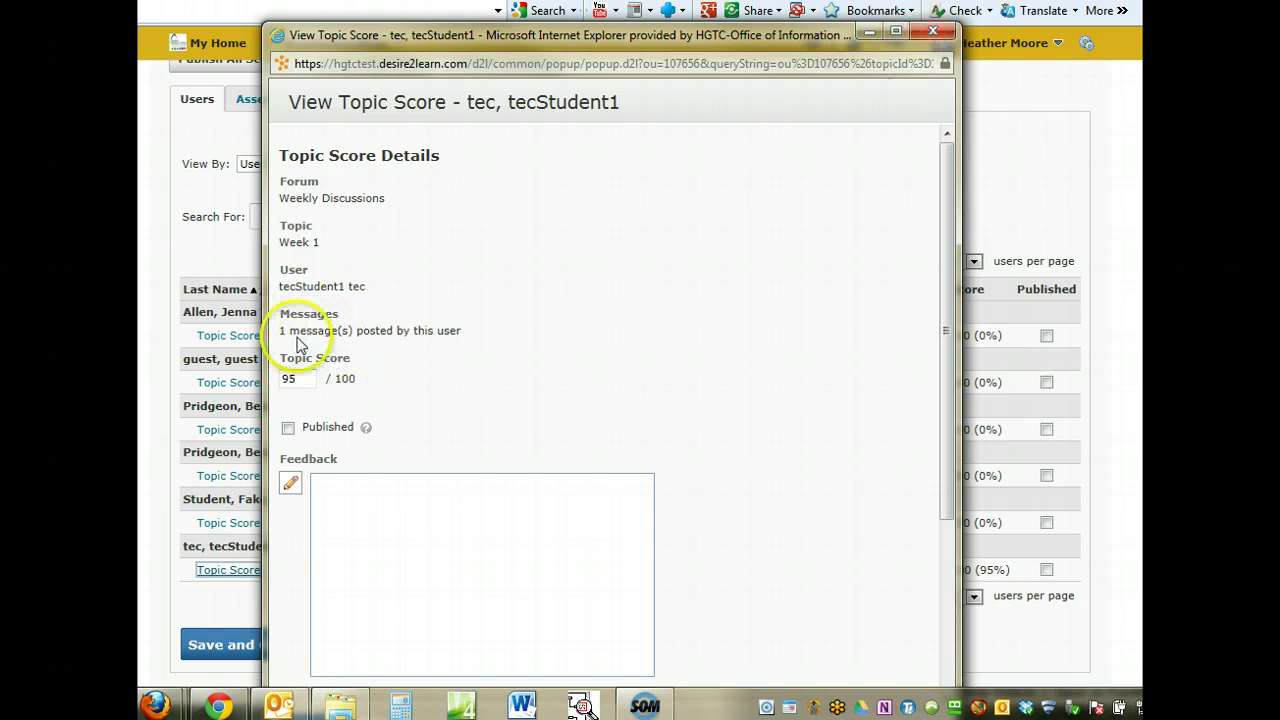
Close the student's score window unchanged and return to the top of the Assess Topic – Week 1 list
{"action": "left_click", "coordinate": [932, 32]}
{"action": "scroll", "coordinate": [432, 400], "scroll_direction": "up", "scroll_amount": 3}
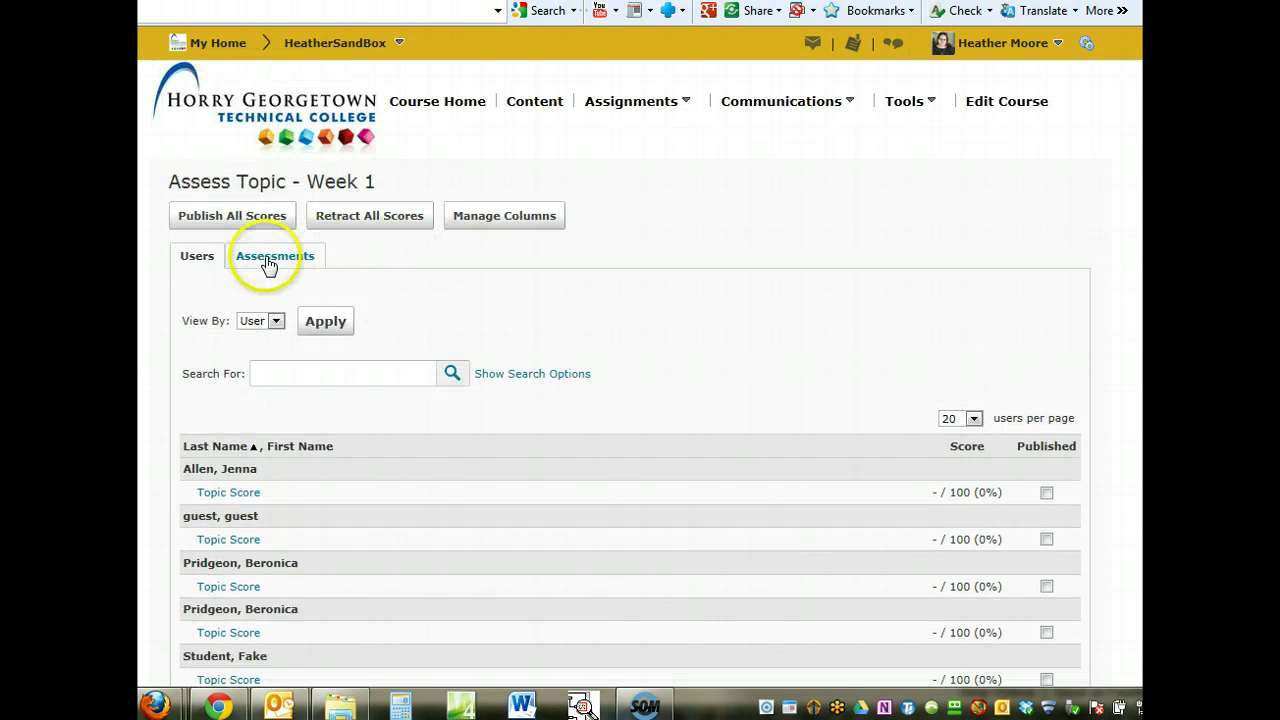
Go to Discussions, open the Week 1 topic and its Introduction - TEC Student post
{"action": "left_click", "coordinate": [640, 101]}
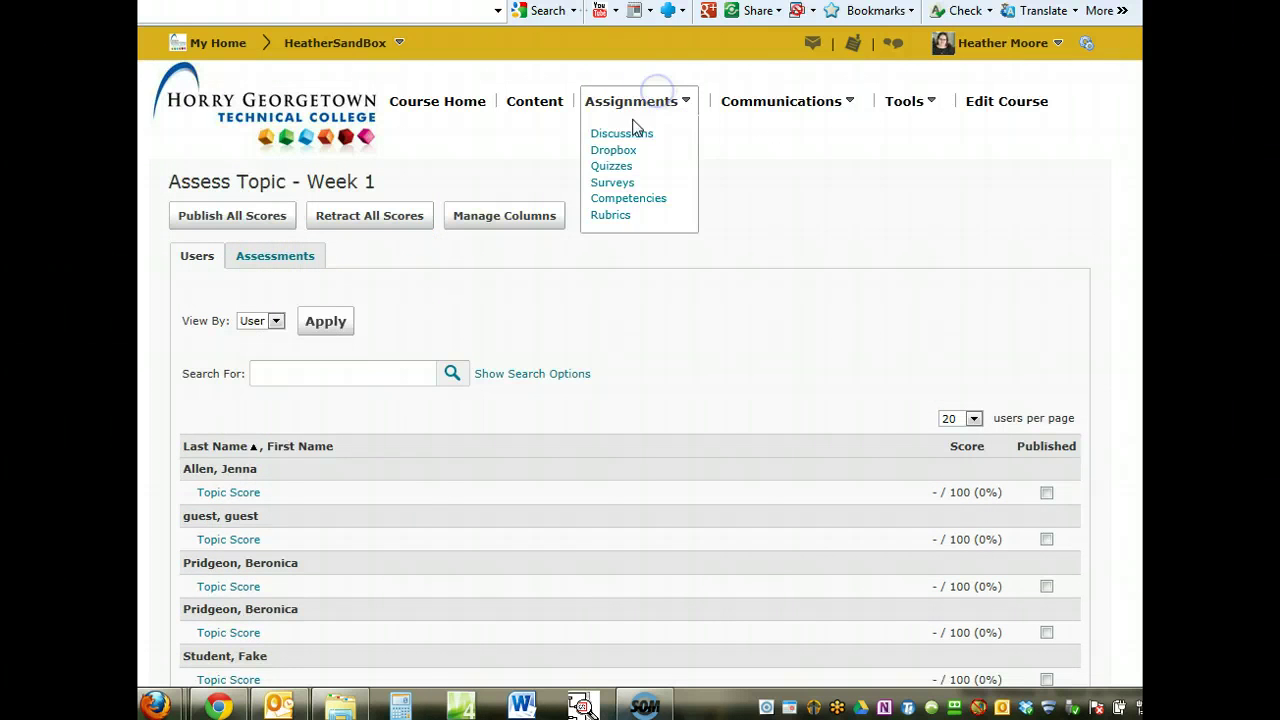
{"action": "left_click", "coordinate": [624, 135]}
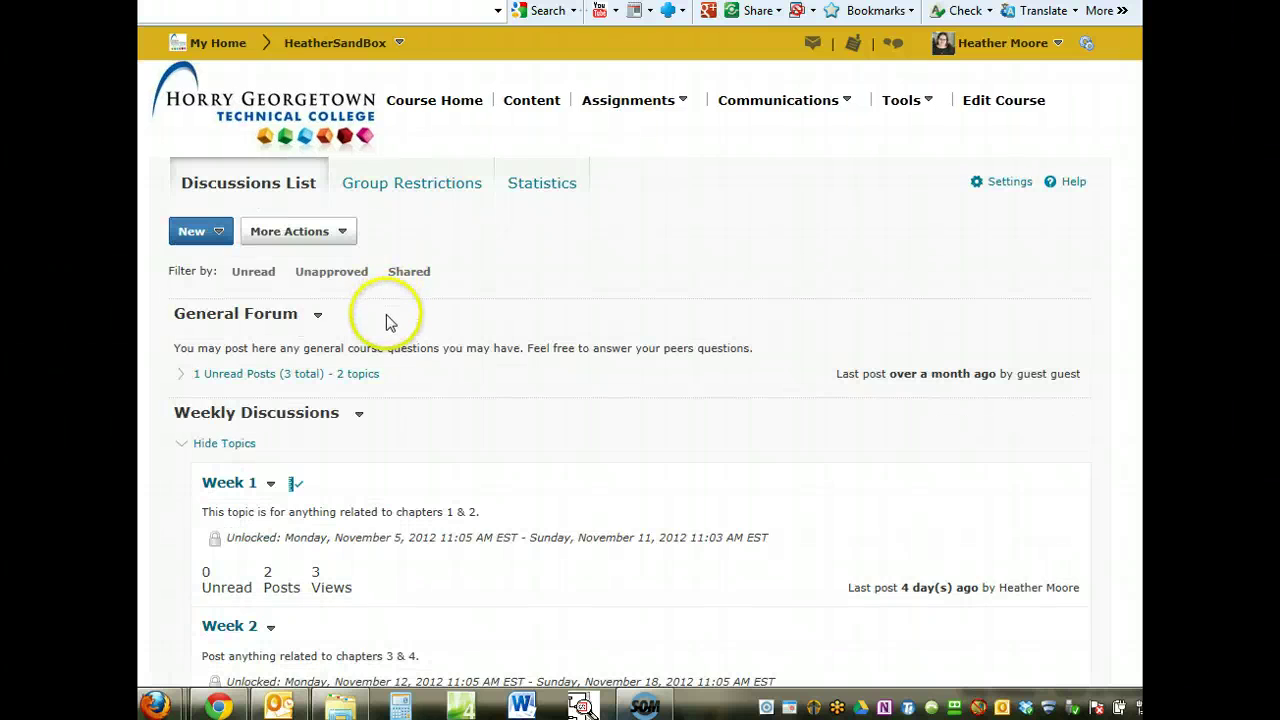
{"action": "scroll", "coordinate": [390, 322], "scroll_direction": "down", "scroll_amount": 3}
{"action": "left_click", "coordinate": [224, 188]}
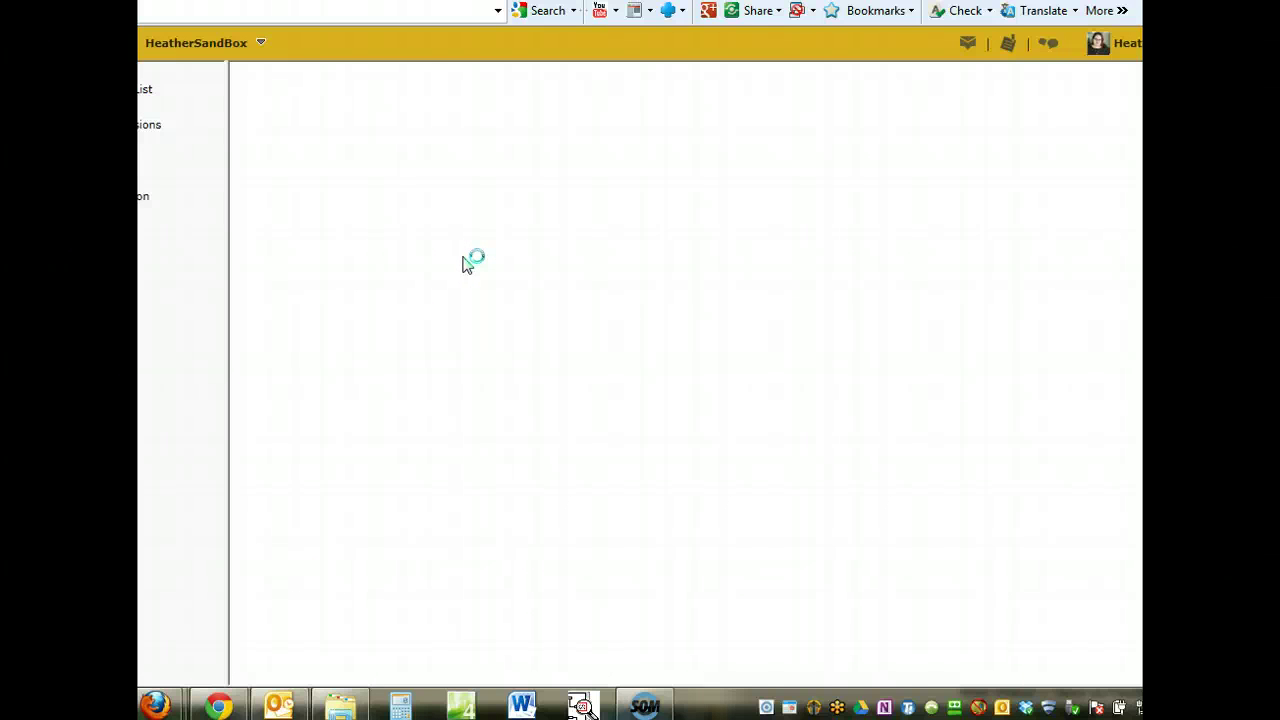
{"action": "left_click_drag", "start_coordinate": [366, 365], "coordinate": [266, 386]}
{"action": "left_click", "coordinate": [398, 390]}
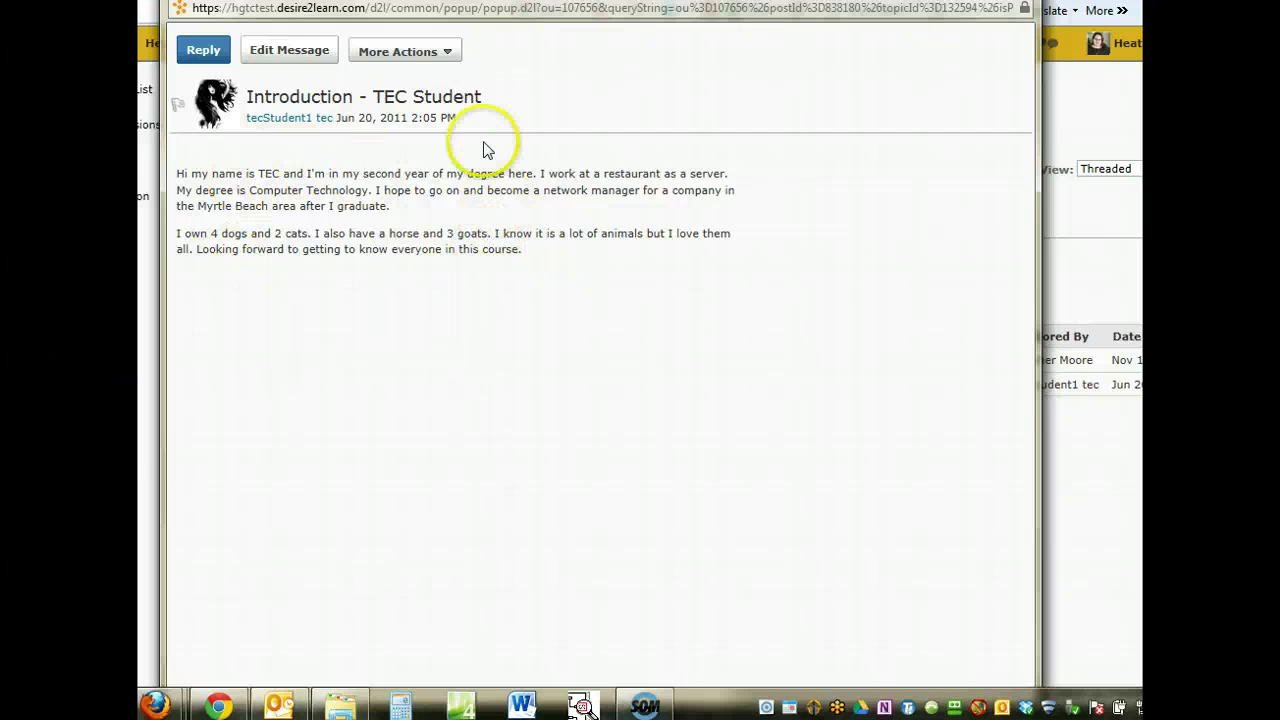
Check the post author's topic score of 95, then close the assessment and message windows
{"action": "left_click", "coordinate": [437, 55]}
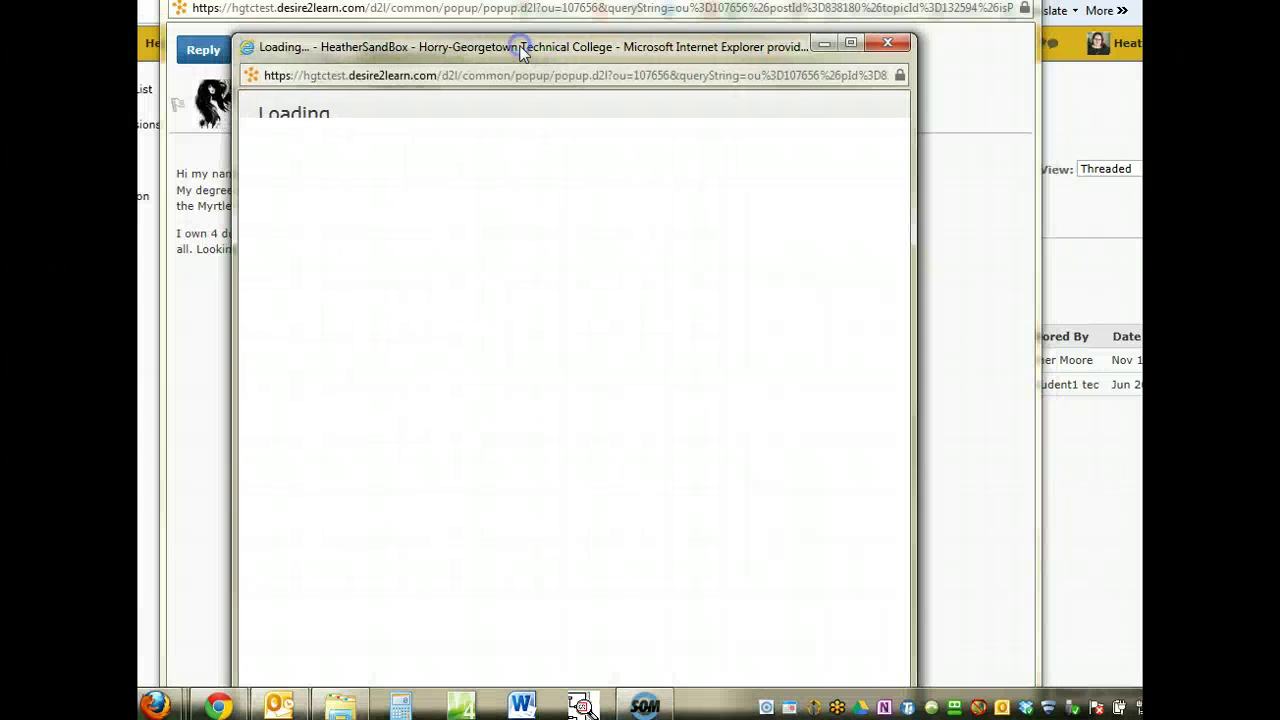
{"action": "left_click", "coordinate": [292, 389]}
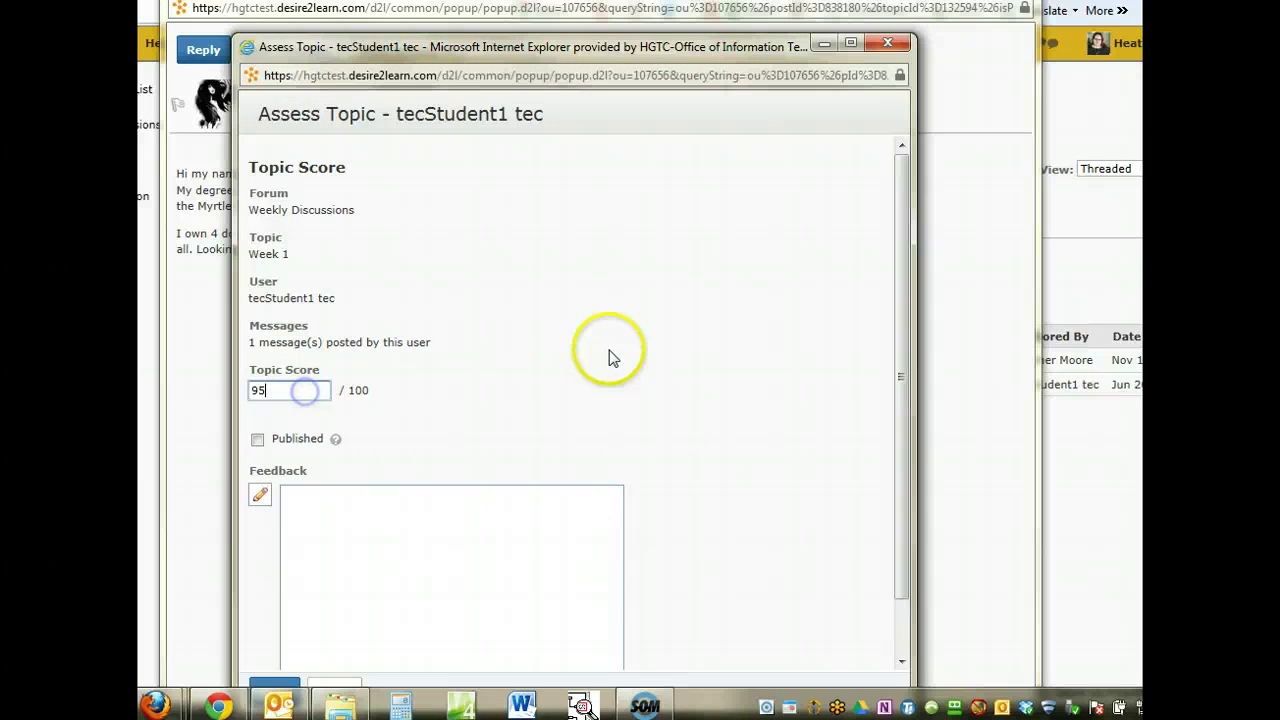
{"action": "scroll", "coordinate": [650, 355], "scroll_direction": "down", "scroll_amount": 1}
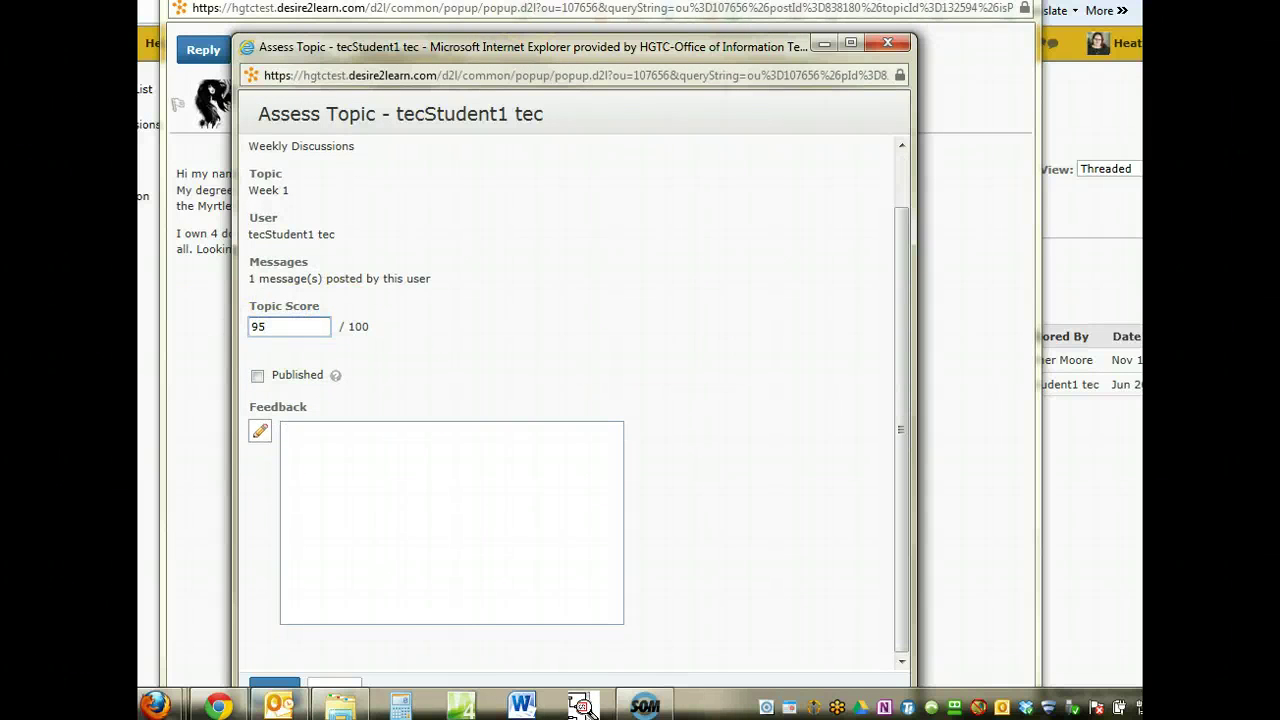
{"action": "left_click", "coordinate": [886, 42]}
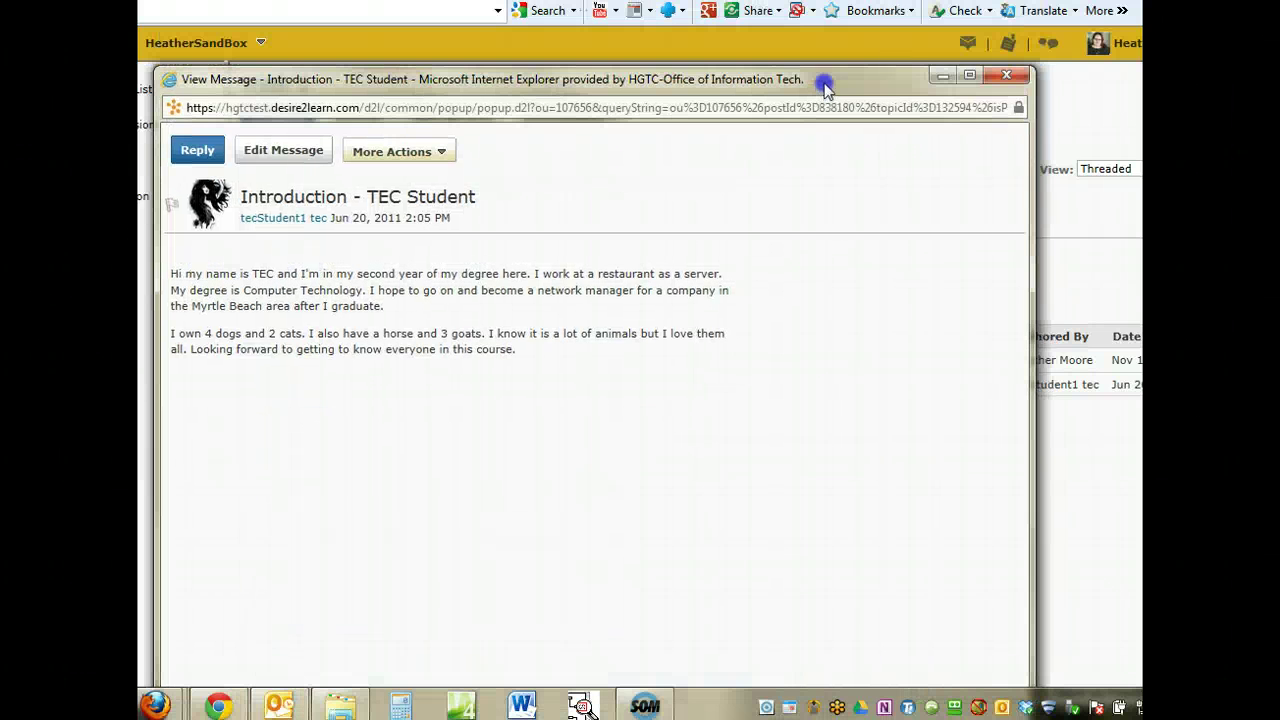
{"action": "left_click", "coordinate": [992, 78]}
{"action": "left_click", "coordinate": [676, 230]}
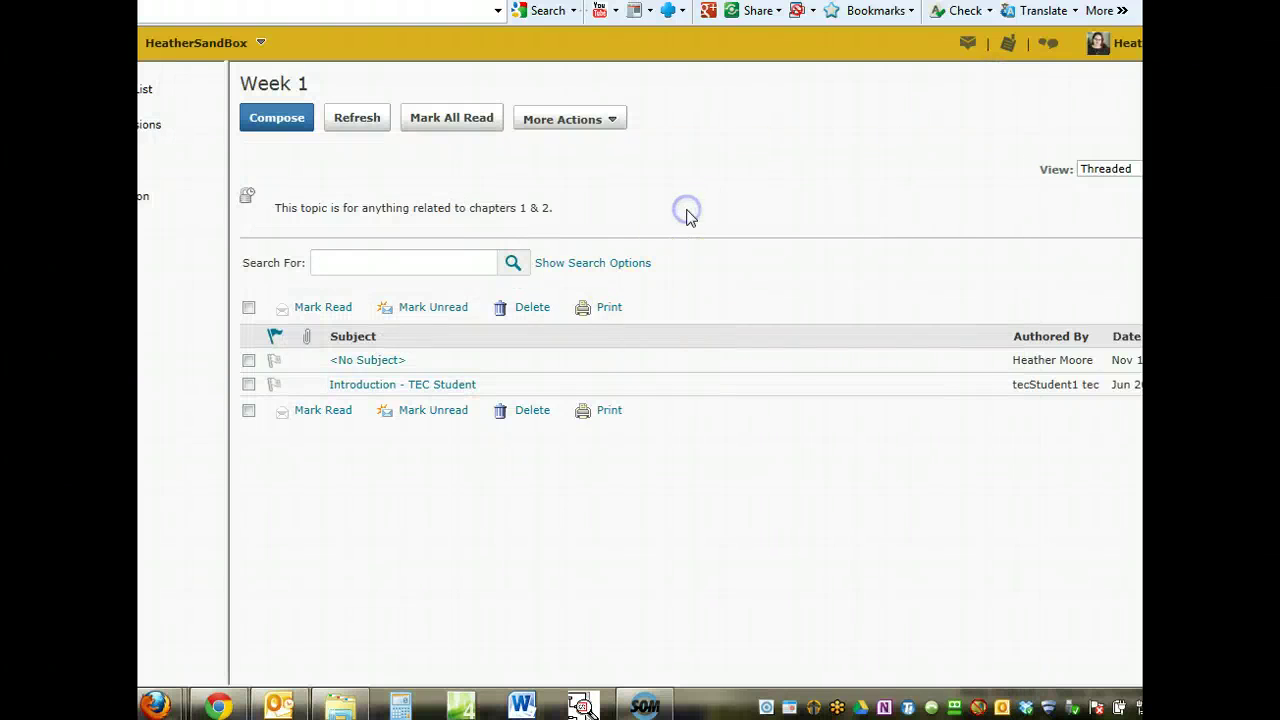